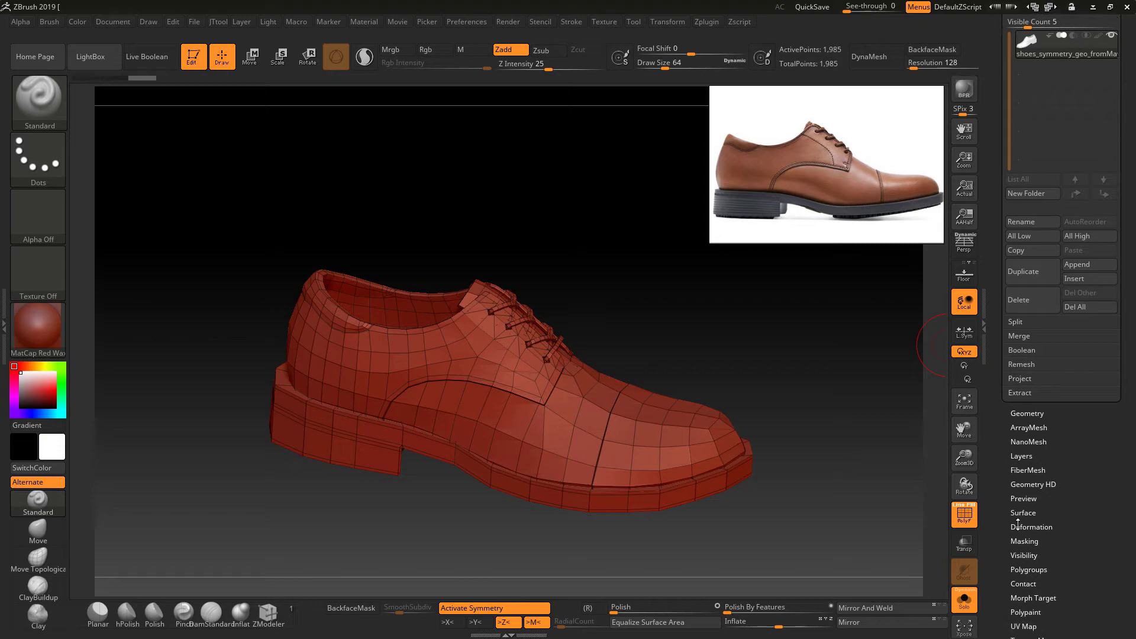
Split the shoe into polygroups with Auto Groups With UV and view it top-down.
{"action": "left_click", "coordinate": [1028, 569]}
{"action": "left_click", "coordinate": [1028, 236]}
{"action": "mouse_move", "coordinate": [879, 410]}
{"action": "left_mouse_down"}
{"action": "mouse_move", "coordinate": [827, 444]}
{"action": "mouse_move", "coordinate": [885, 404]}
{"action": "left_mouse_up"}
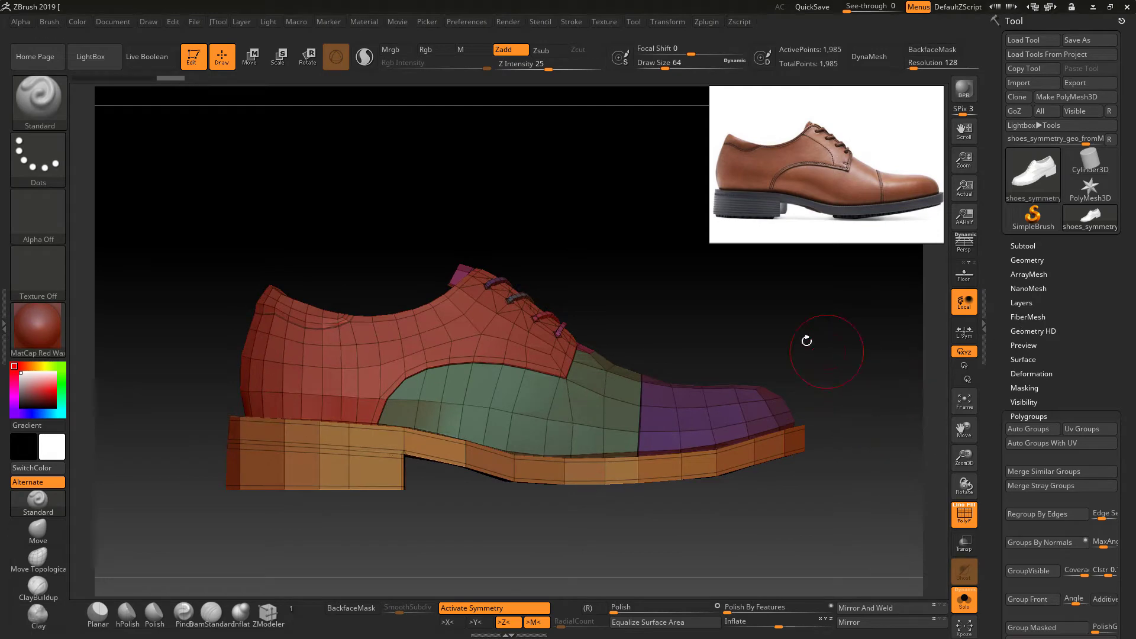
{"action": "left_click_drag", "start_coordinate": [806, 341], "coordinate": [790, 408]}
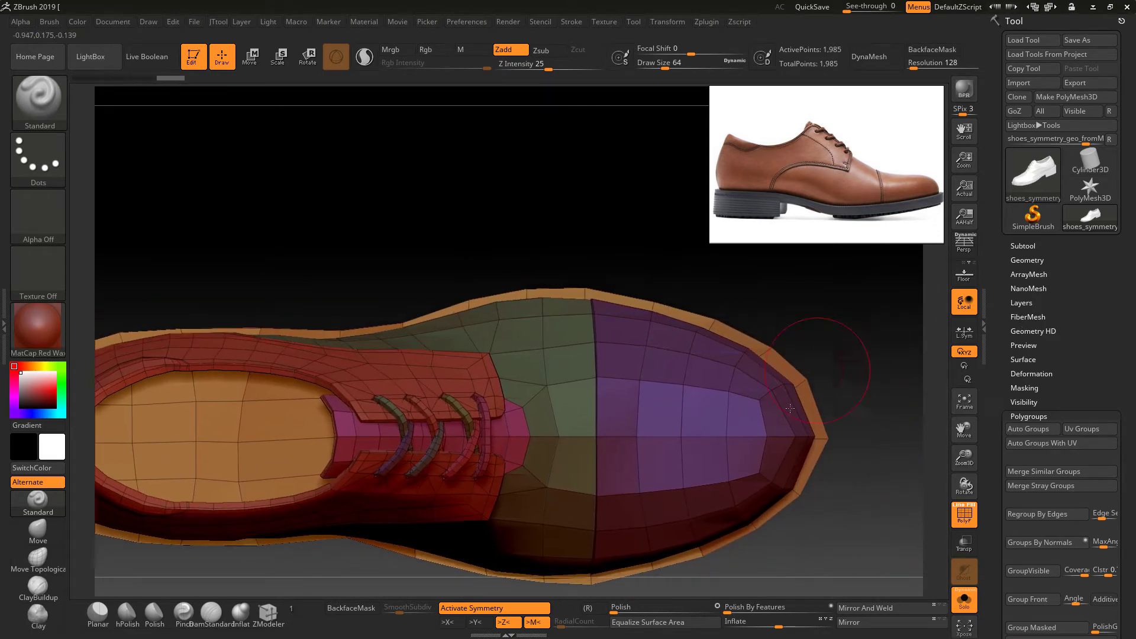
{"action": "mouse_move", "coordinate": [837, 471]}
{"action": "left_mouse_down"}
{"action": "mouse_move", "coordinate": [870, 401]}
{"action": "mouse_move", "coordinate": [841, 422]}
{"action": "left_mouse_up"}
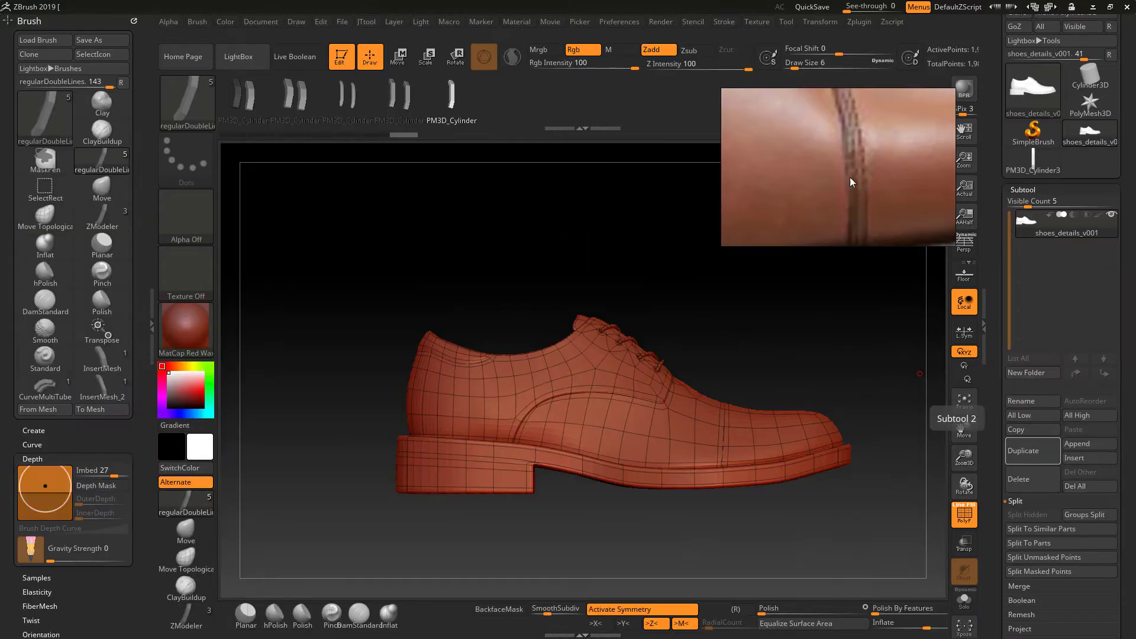
Select the bent PM3D_Cylinder3D strip mesh in the Tool palette.
{"action": "scroll", "coordinate": [849, 177], "scroll_direction": "down", "scroll_amount": 3}
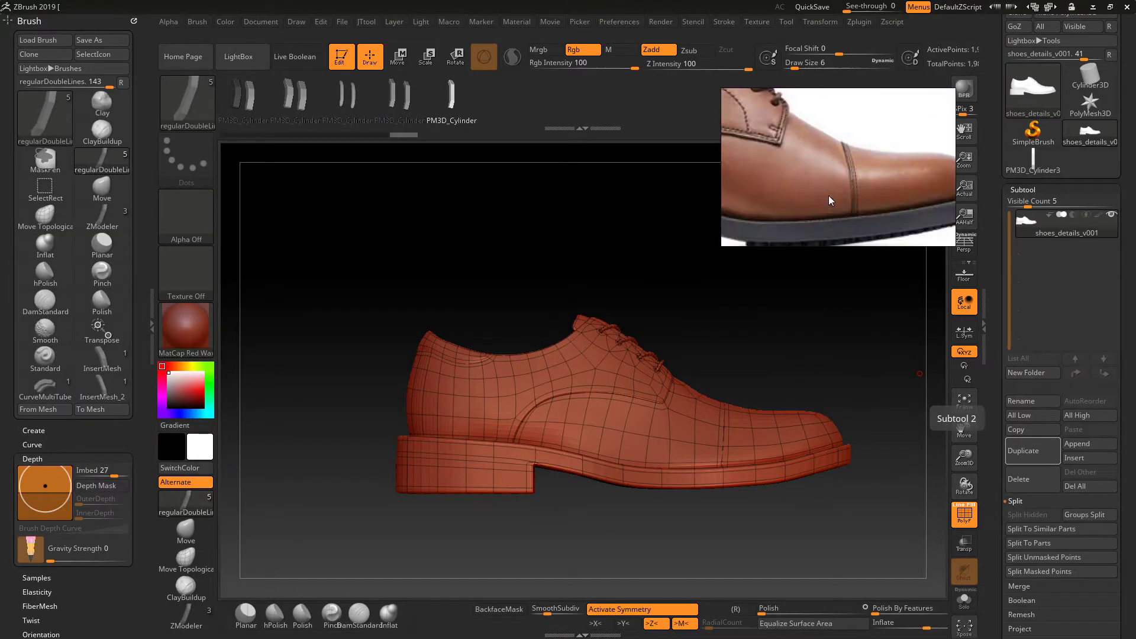
{"action": "scroll", "coordinate": [828, 195], "scroll_direction": "down", "scroll_amount": 3}
{"action": "scroll", "coordinate": [824, 161], "scroll_direction": "up", "scroll_amount": 3}
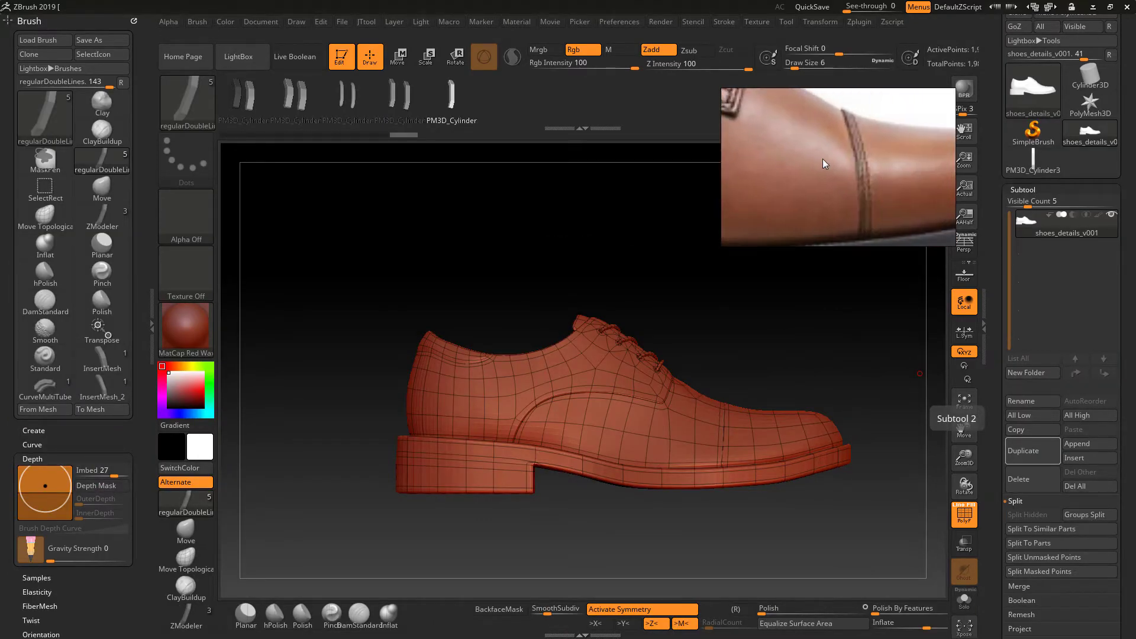
{"action": "scroll", "coordinate": [855, 166], "scroll_direction": "up", "scroll_amount": 2}
{"action": "scroll", "coordinate": [856, 163], "scroll_direction": "down", "scroll_amount": 2}
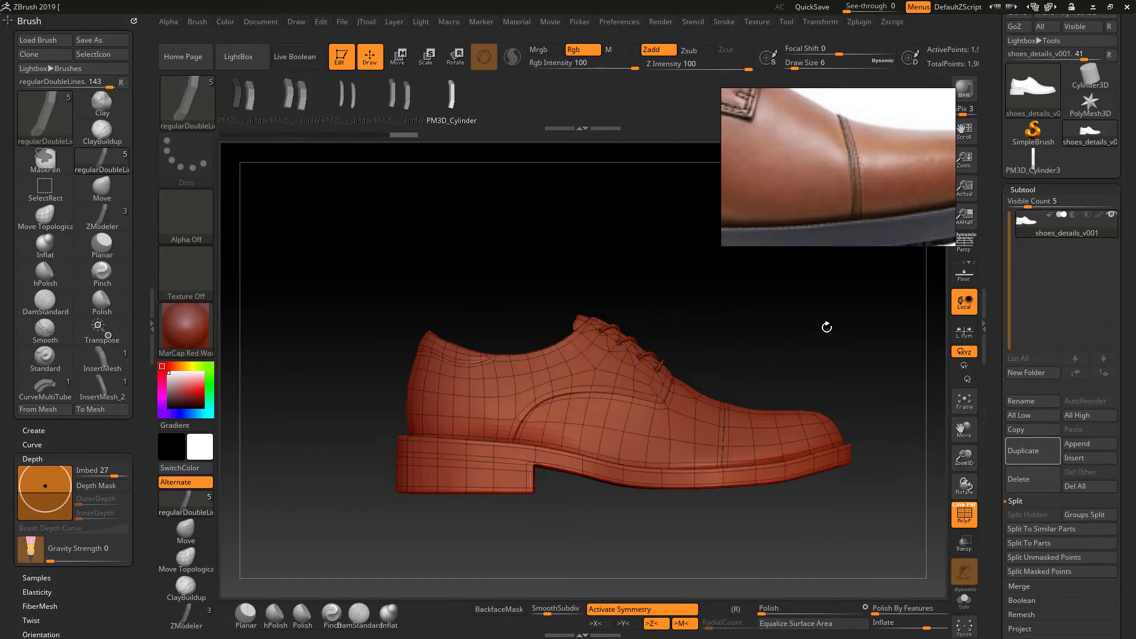
{"action": "left_click_drag", "start_coordinate": [824, 325], "coordinate": [785, 328], "text": "alt"}
{"action": "left_click", "coordinate": [1033, 159]}
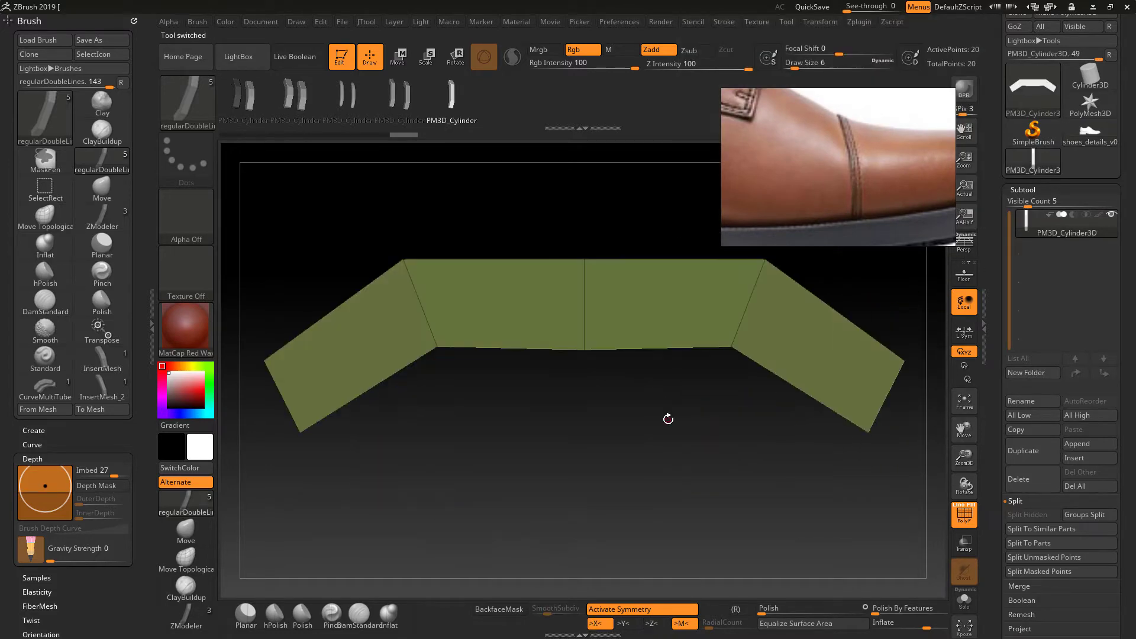
Frame the green strip and start Create InsertMesh from the Brush picker.
{"action": "left_click_drag", "start_coordinate": [536, 478], "coordinate": [666, 448], "text": "shift"}
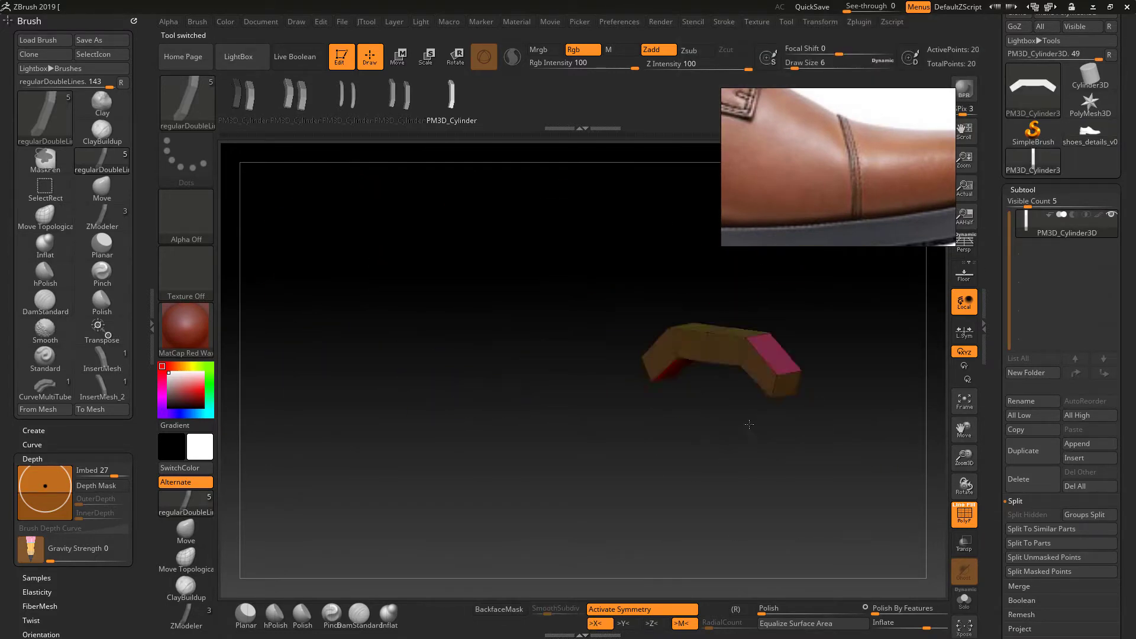
{"action": "key", "text": "f"}
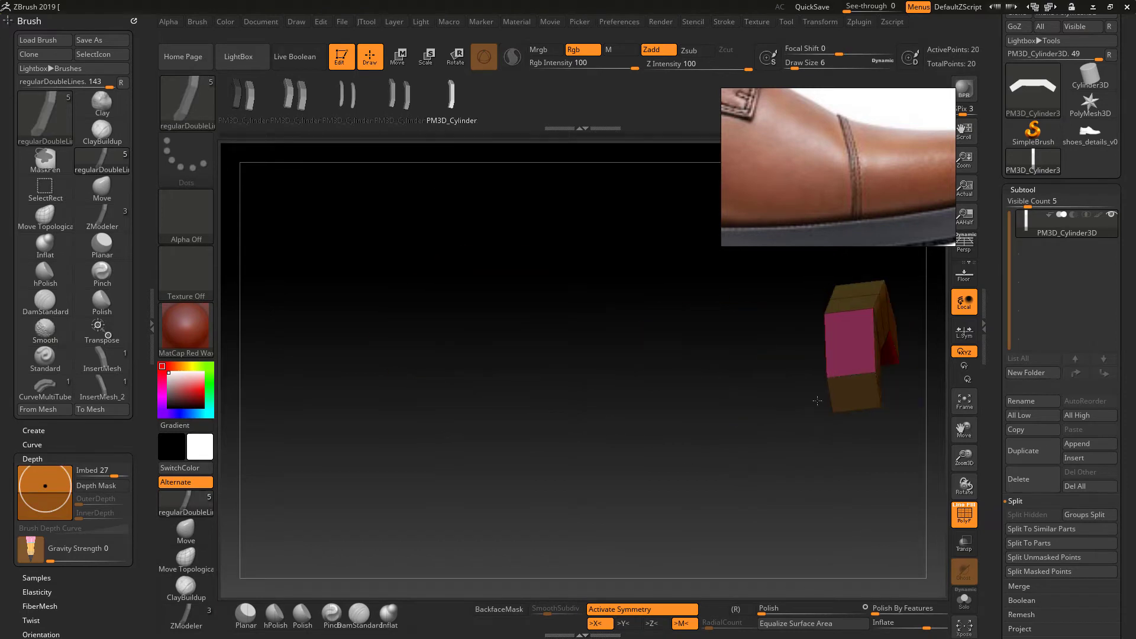
{"action": "key", "text": "b"}
{"action": "left_click", "coordinate": [381, 611]}
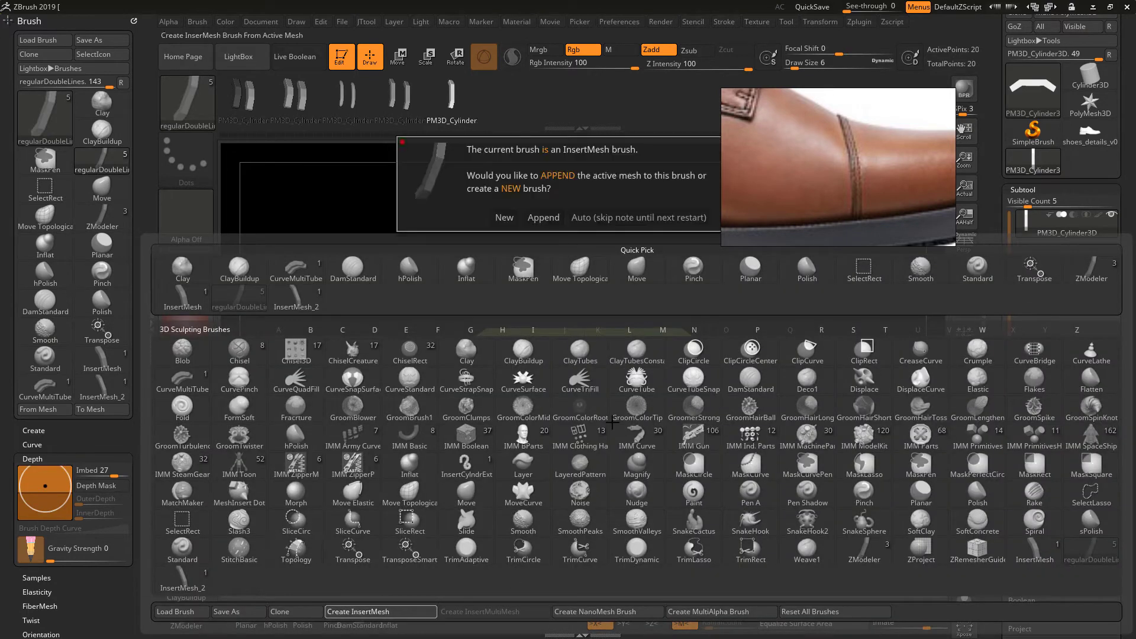
Append the bent strip to regularDoubleLines and Ctrl-drag the gizmo to duplicate the column.
{"action": "left_click", "coordinate": [549, 218]}
{"action": "left_click", "coordinate": [365, 623]}
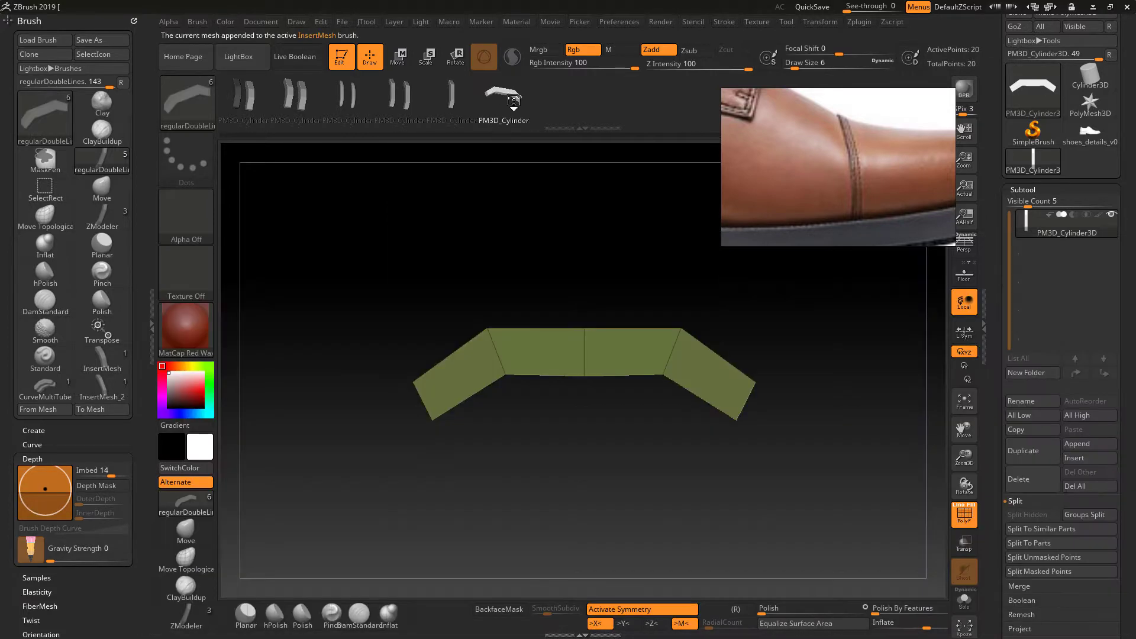
{"action": "left_click_drag", "start_coordinate": [692, 475], "coordinate": [699, 389]}
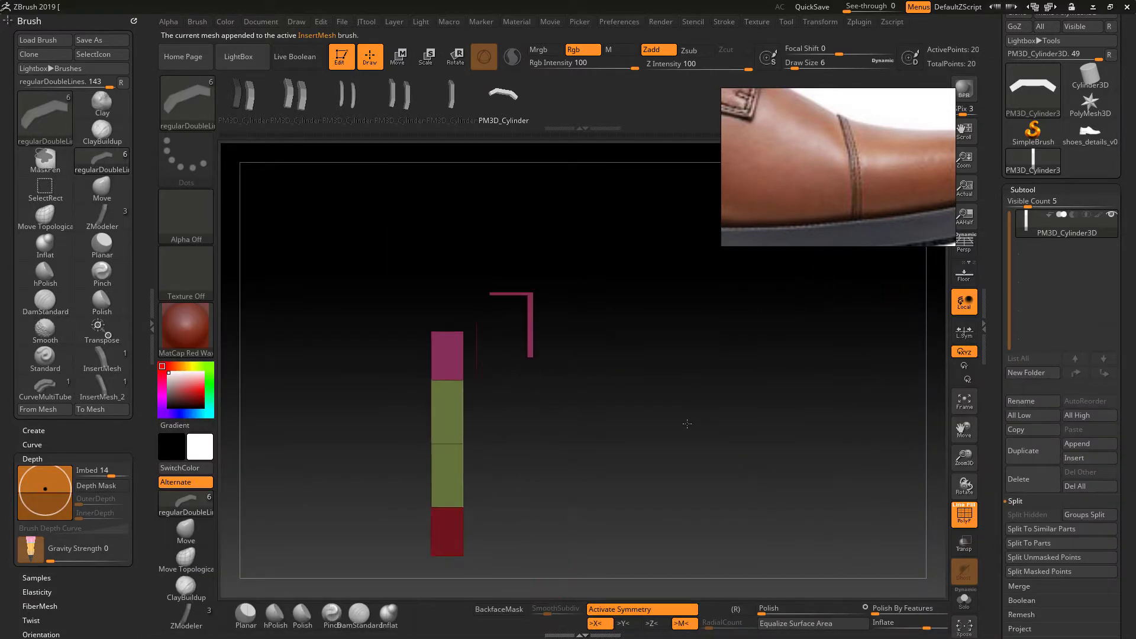
{"action": "key", "text": "w"}
{"action": "left_click_drag", "start_coordinate": [551, 525], "coordinate": [686, 526], "text": "ctrl"}
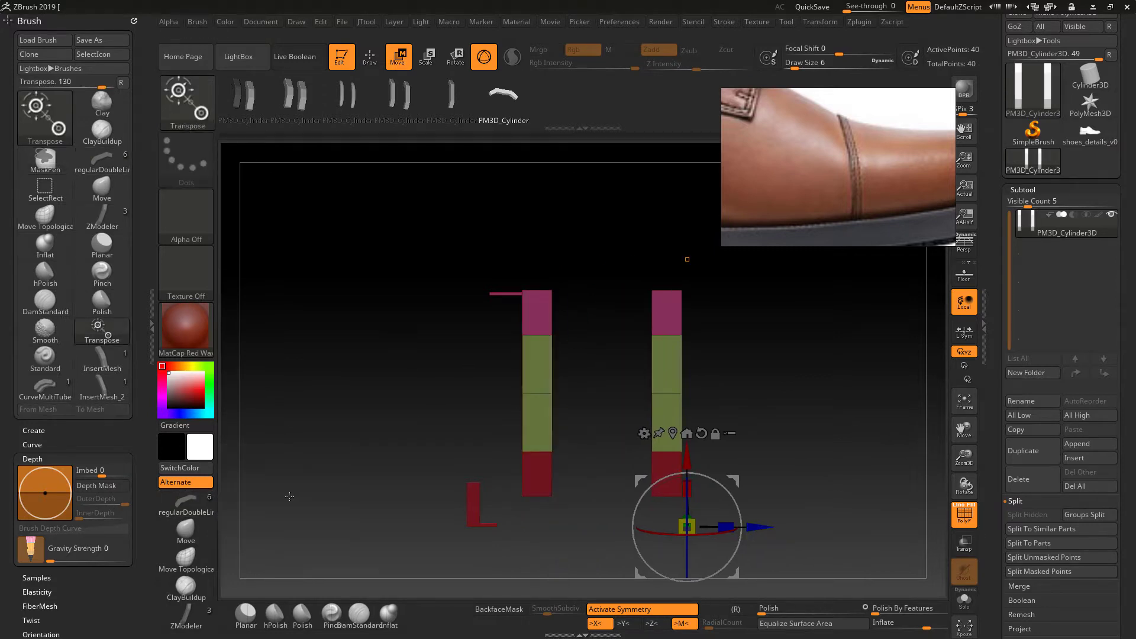
Append the two-column strip to the regularDoubleLines InsertMesh brush, making seven meshes.
{"action": "left_click", "coordinate": [185, 502]}
{"action": "key", "text": "b"}
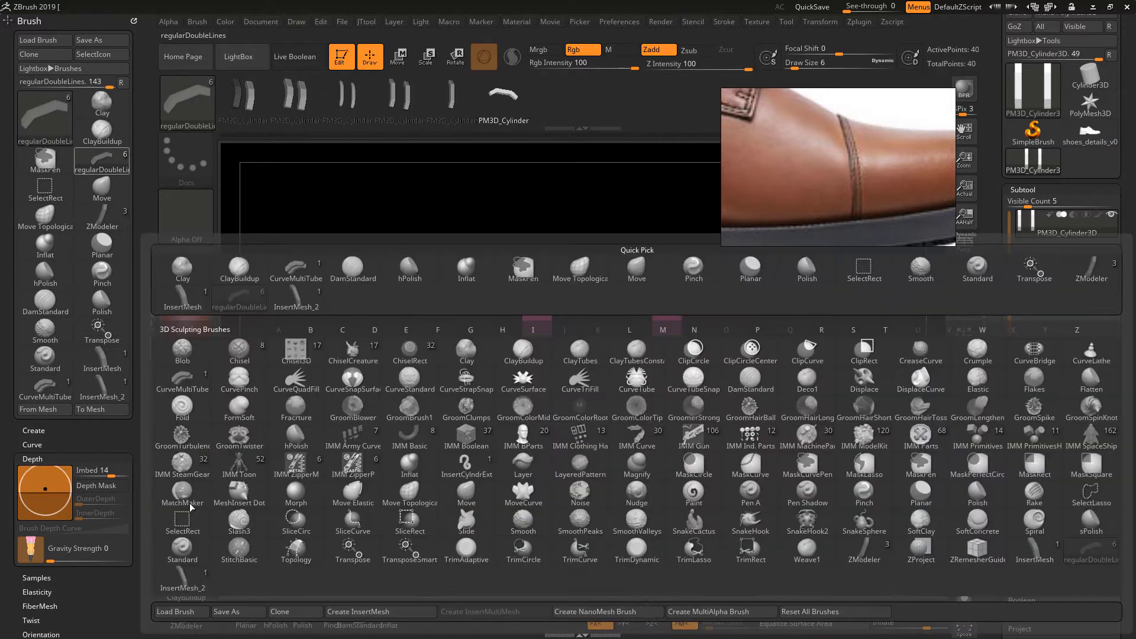
{"action": "left_click", "coordinate": [372, 612]}
{"action": "left_click", "coordinate": [500, 219]}
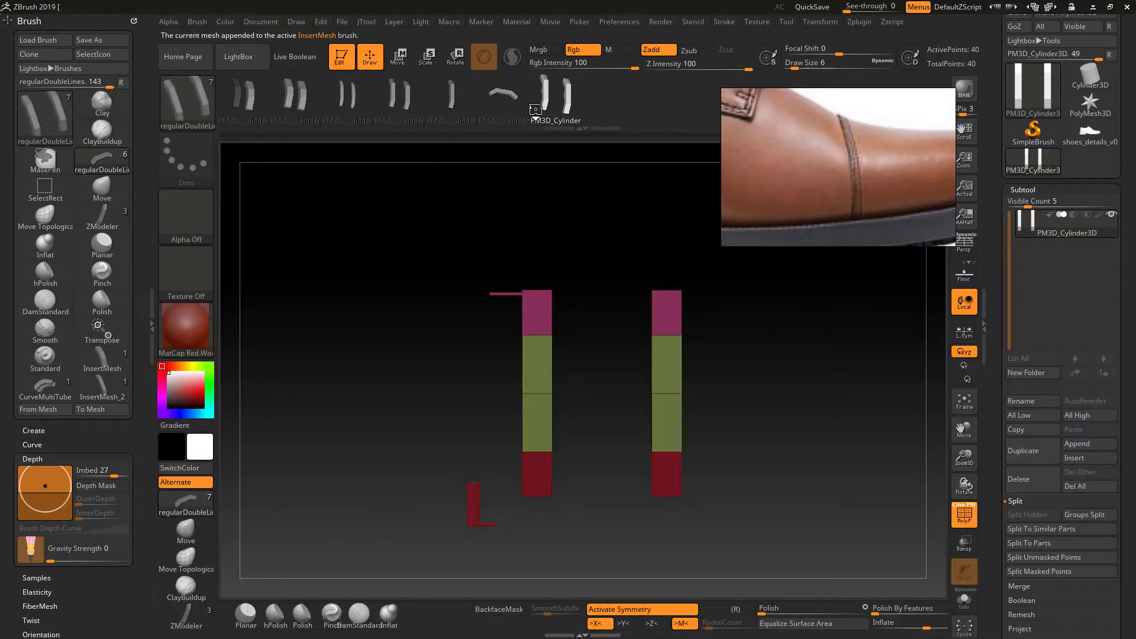
{"action": "left_click_drag", "start_coordinate": [865, 366], "coordinate": [764, 321]}
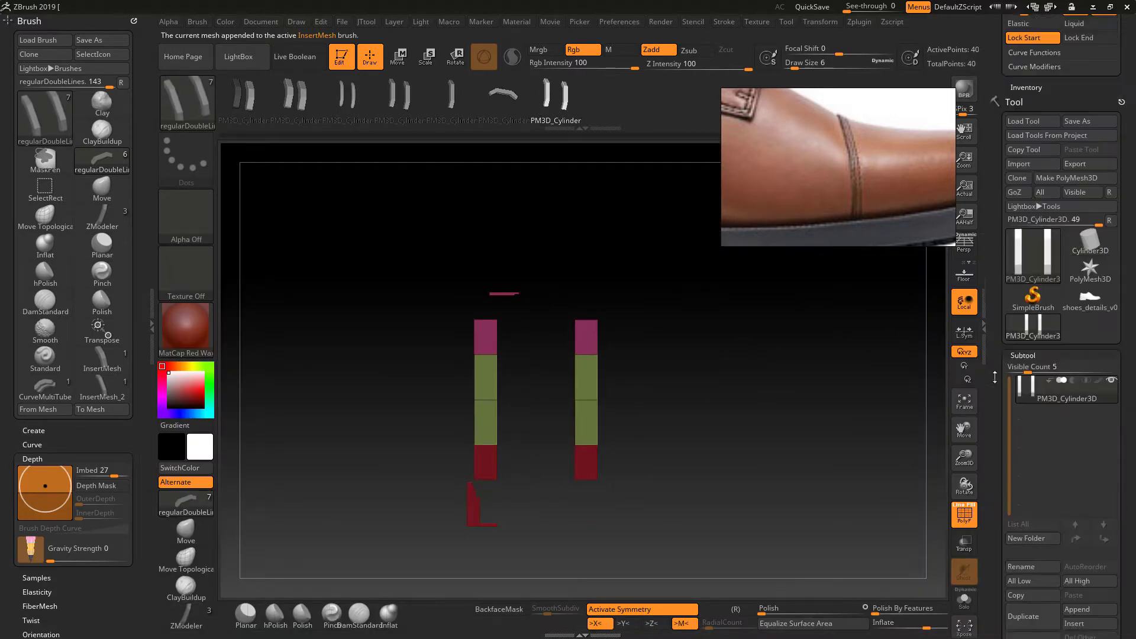
Make shoes_details_v001 the active tool and zoom in on its toe and laces.
{"action": "left_click", "coordinate": [1086, 417]}
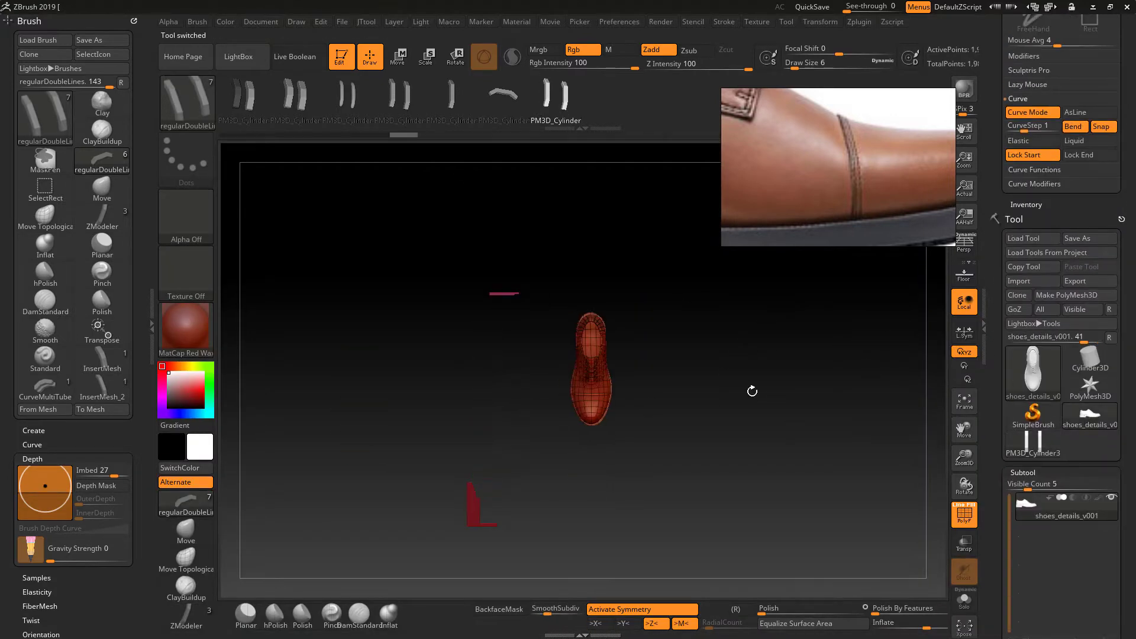
{"action": "key", "text": "f"}
{"action": "left_click_drag", "start_coordinate": [744, 404], "coordinate": [837, 481]}
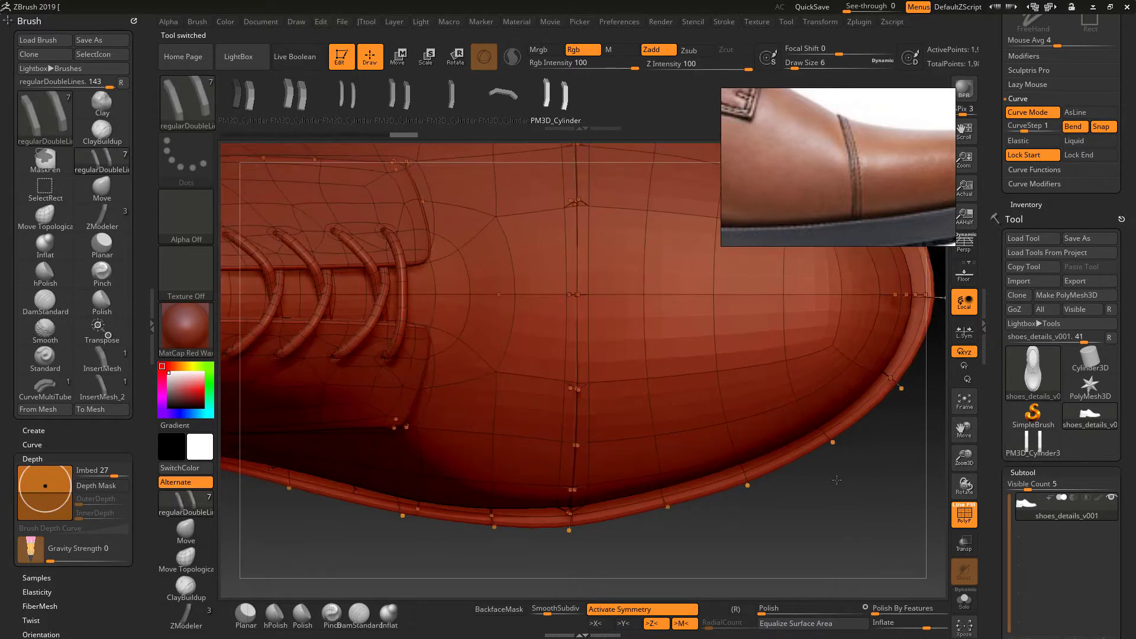
{"action": "scroll", "coordinate": [1003, 411], "scroll_direction": "down", "scroll_amount": 5}
{"action": "scroll", "coordinate": [1009, 572], "scroll_direction": "down", "scroll_amount": 3}
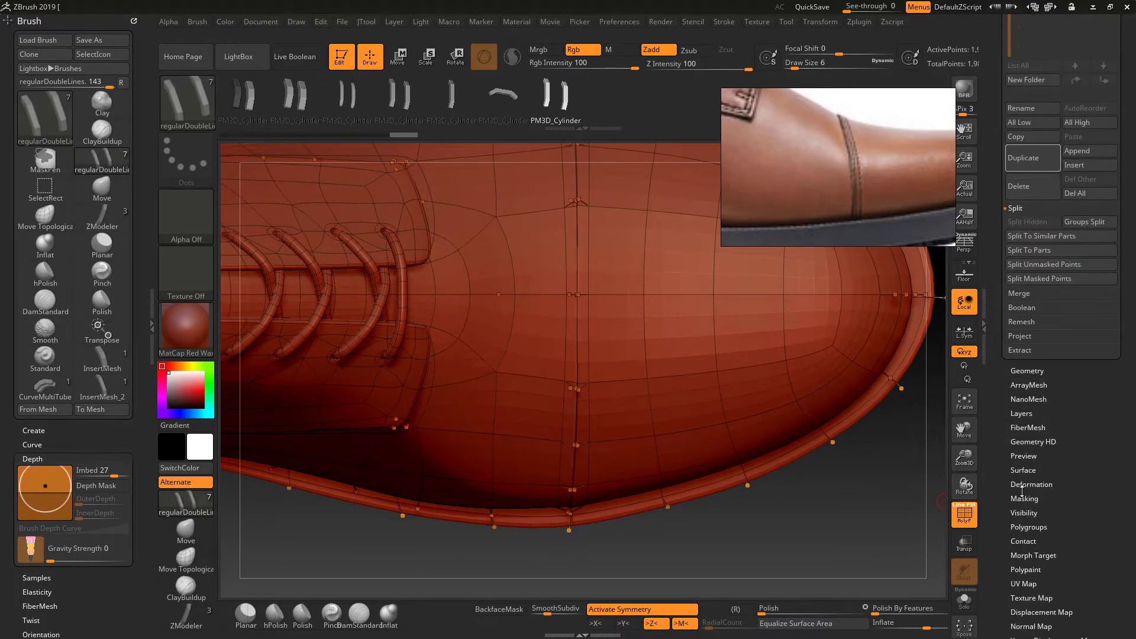
Rebuild the shoe's polygroups with an auto-grouping option.
{"action": "left_click", "coordinate": [1029, 527]}
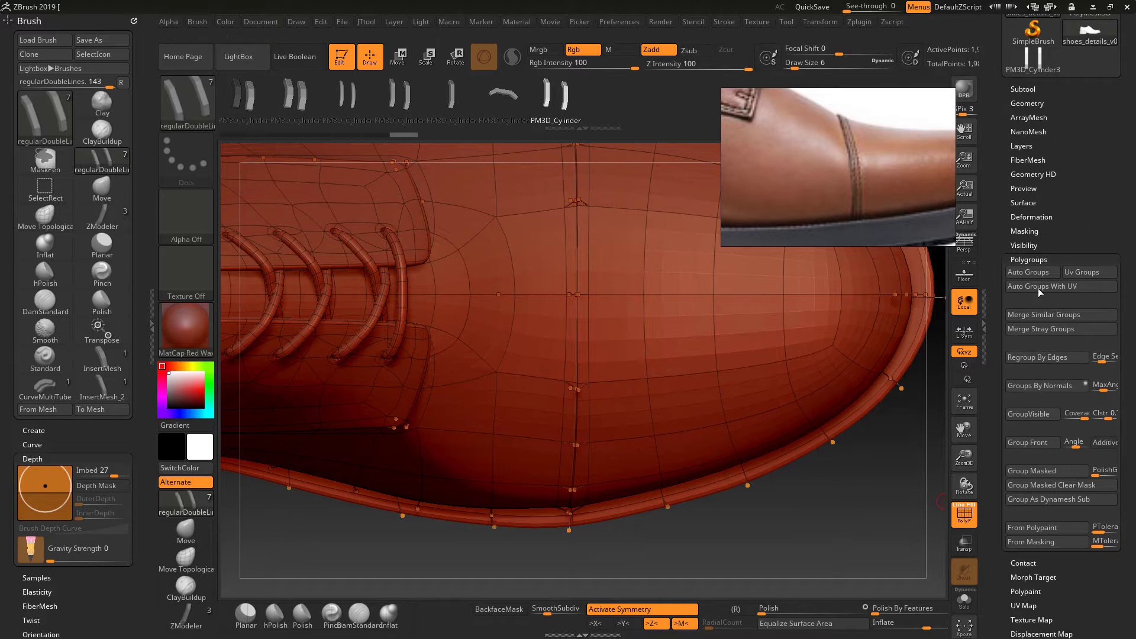
{"action": "left_click", "coordinate": [1039, 292]}
{"action": "left_click", "coordinate": [988, 402]}
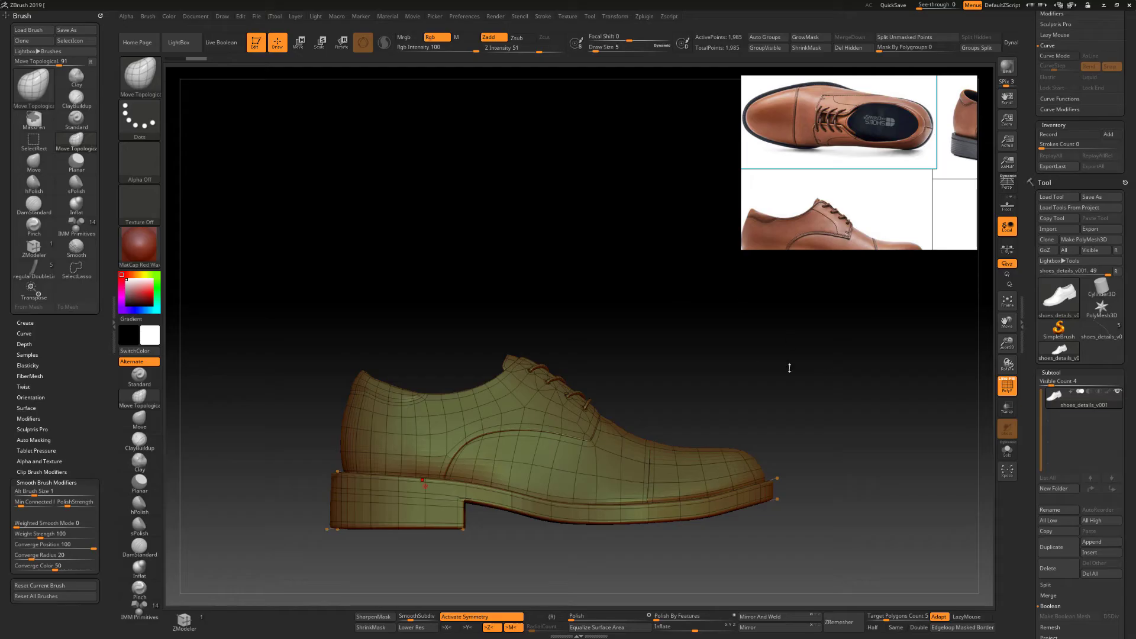
Enlarge the side-view reference photo to fill the reference panel.
{"action": "left_click", "coordinate": [887, 179]}
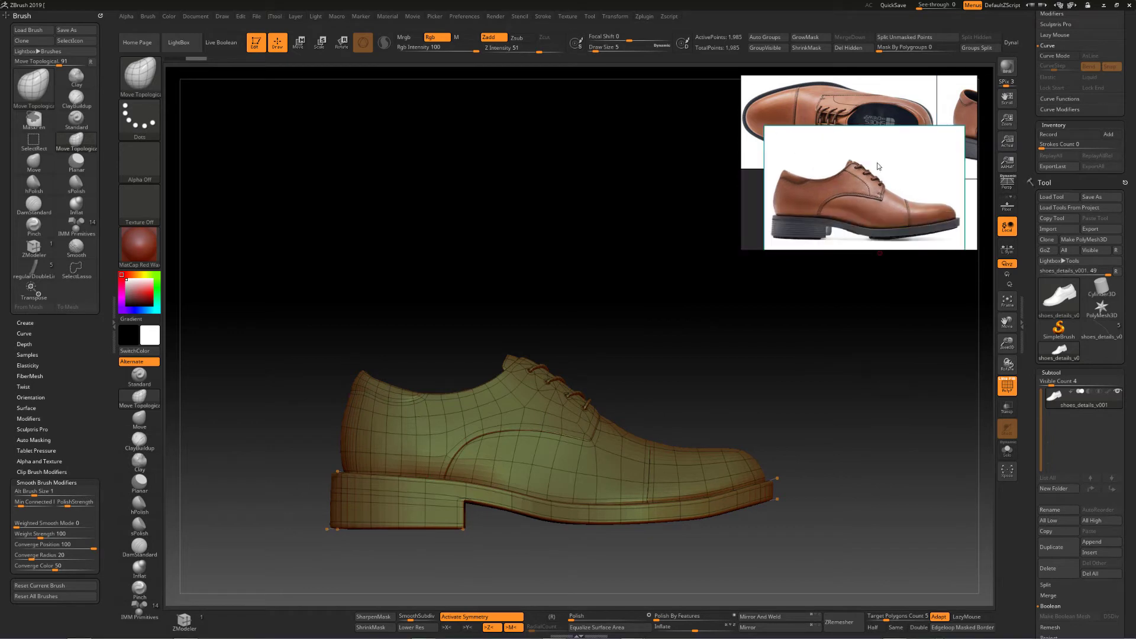
{"action": "left_click_drag", "start_coordinate": [878, 167], "coordinate": [829, 207]}
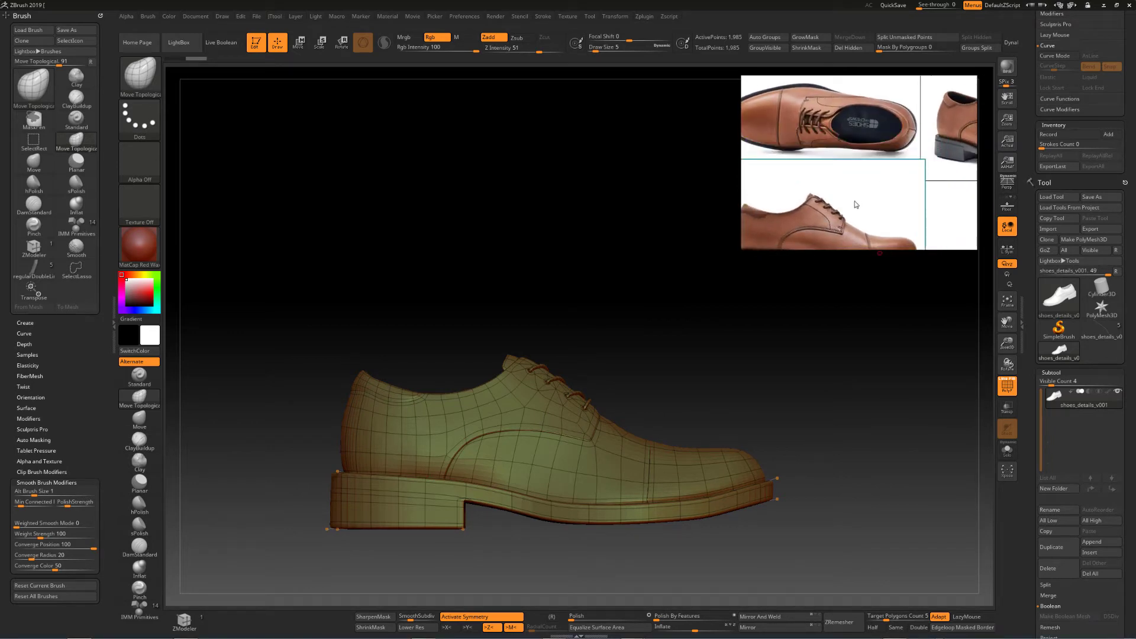
{"action": "double_click", "coordinate": [901, 195]}
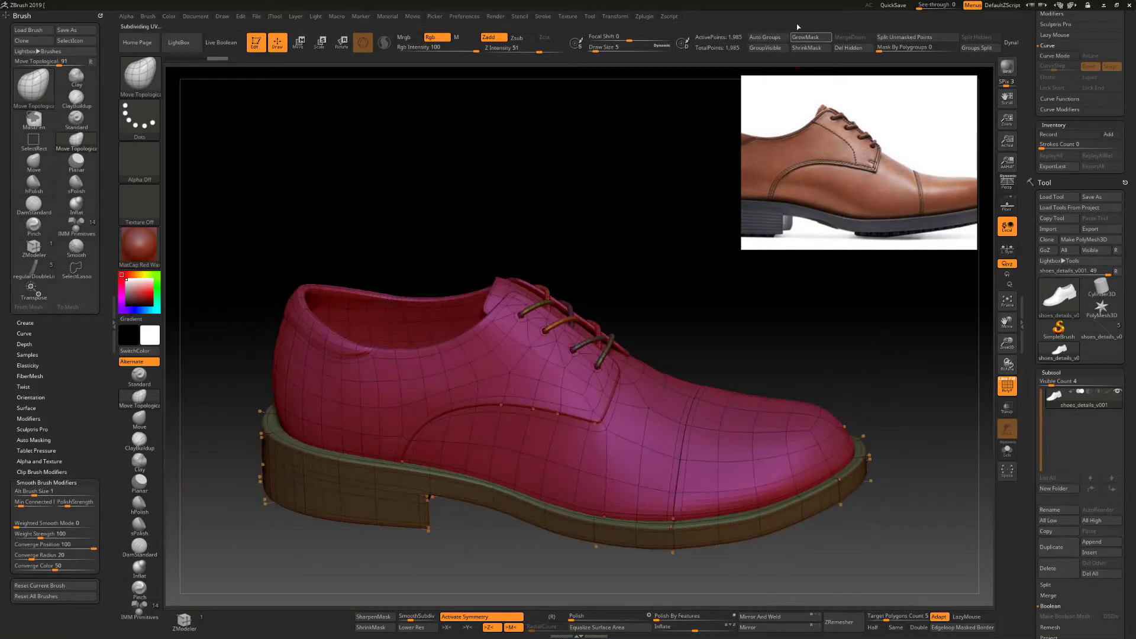
Regroup the shoe with Auto Groups and UV Groups, seen from the top.
{"action": "left_click", "coordinate": [772, 37]}
{"action": "left_click", "coordinate": [1051, 372]}
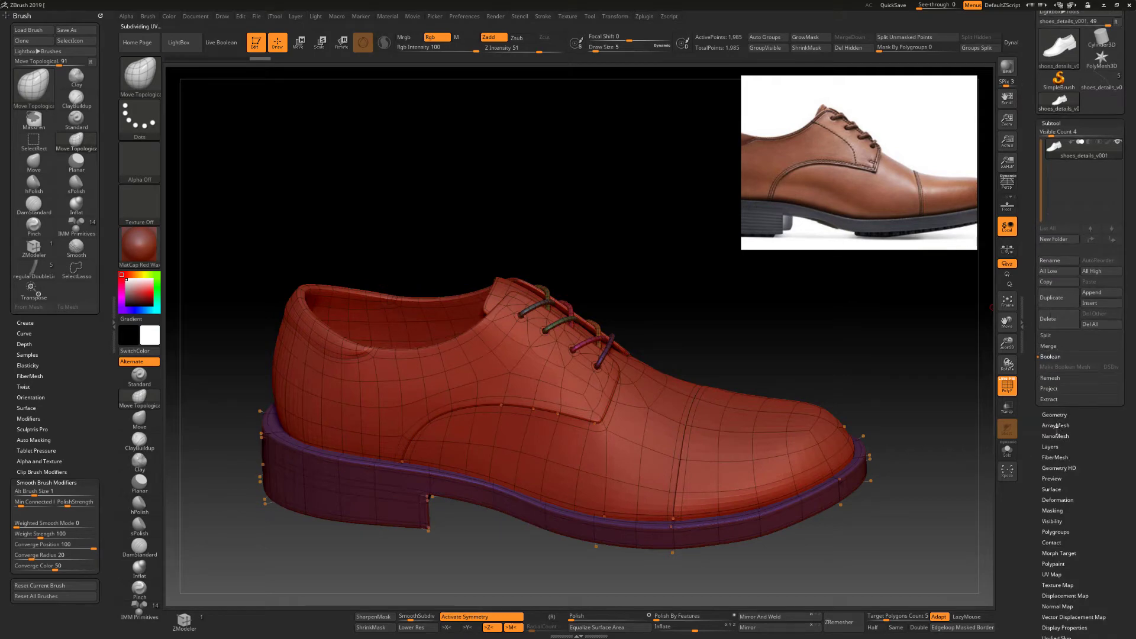
{"action": "left_click", "coordinate": [1056, 249]}
{"action": "left_click", "coordinate": [1095, 259]}
{"action": "left_click_drag", "start_coordinate": [950, 365], "coordinate": [905, 406], "text": "shift"}
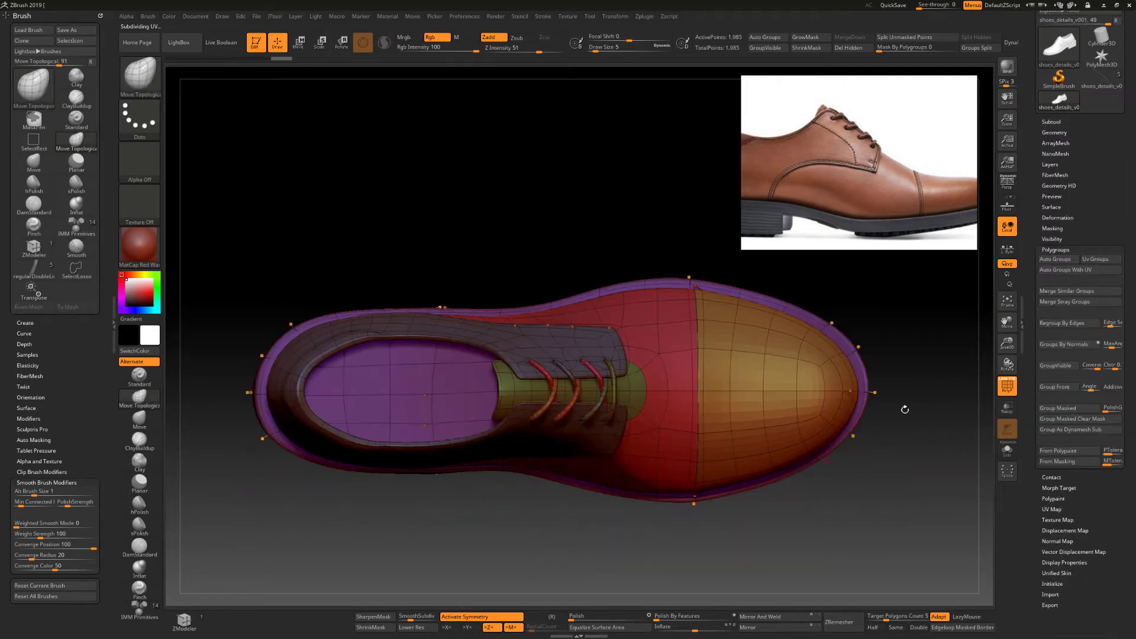
Duplicate the shoe subtool as shoes_details_v002 and isolate its toe polygroup.
{"action": "key", "text": "ctrl+shift"}
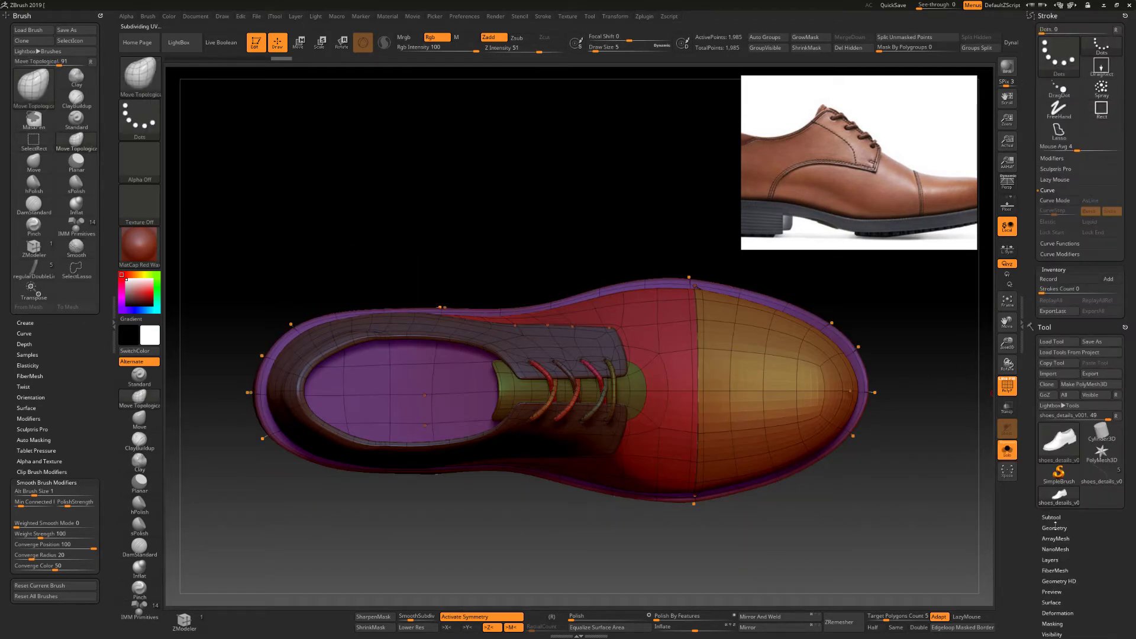
{"action": "left_click", "coordinate": [1053, 518]}
{"action": "left_click", "coordinate": [1051, 393]}
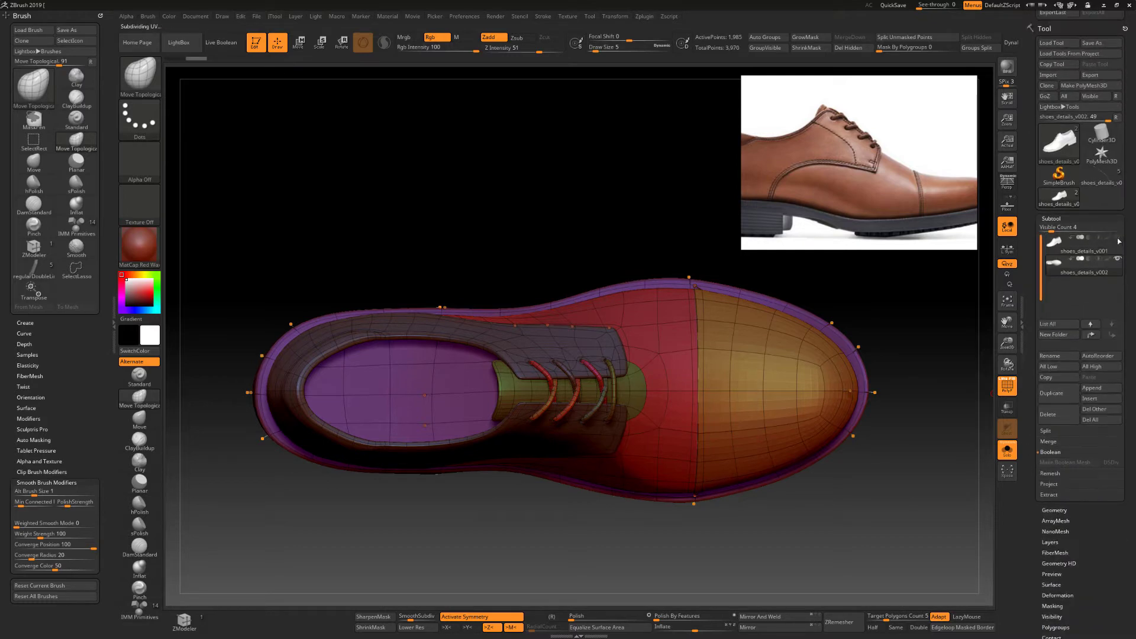
{"action": "left_click", "coordinate": [786, 385], "text": "ctrl+shift"}
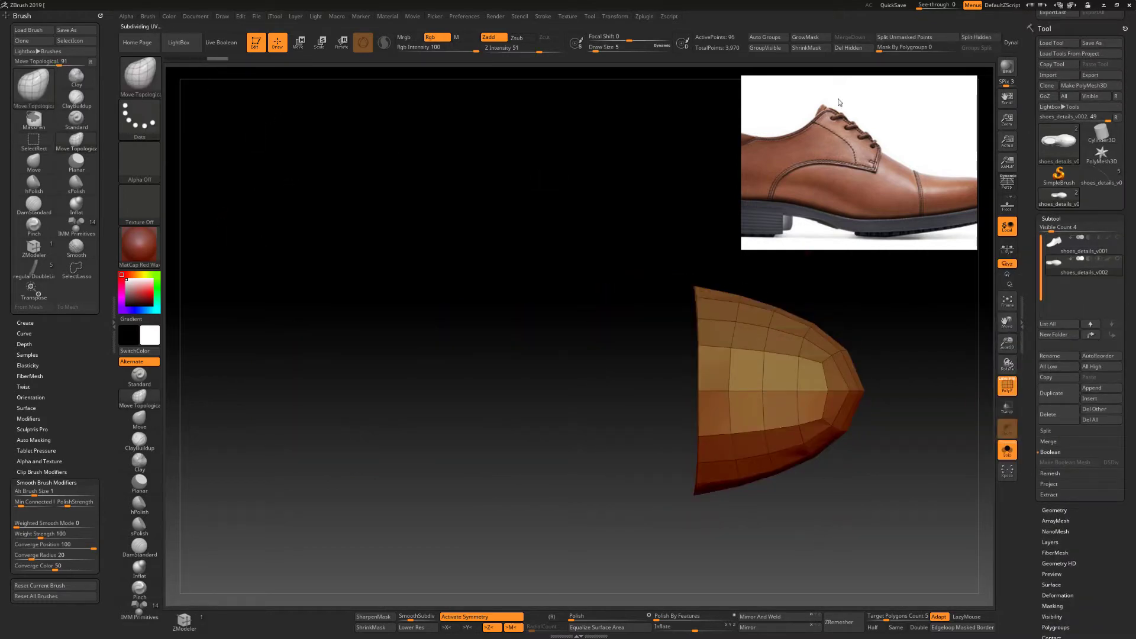
Delete the hidden geometry and subdivide the toe piece, stepping through its levels.
{"action": "left_click", "coordinate": [853, 48]}
{"action": "key", "text": "ctrl+d"}
{"action": "key", "text": "ctrl+d"}
{"action": "key", "text": "ctrl+d"}
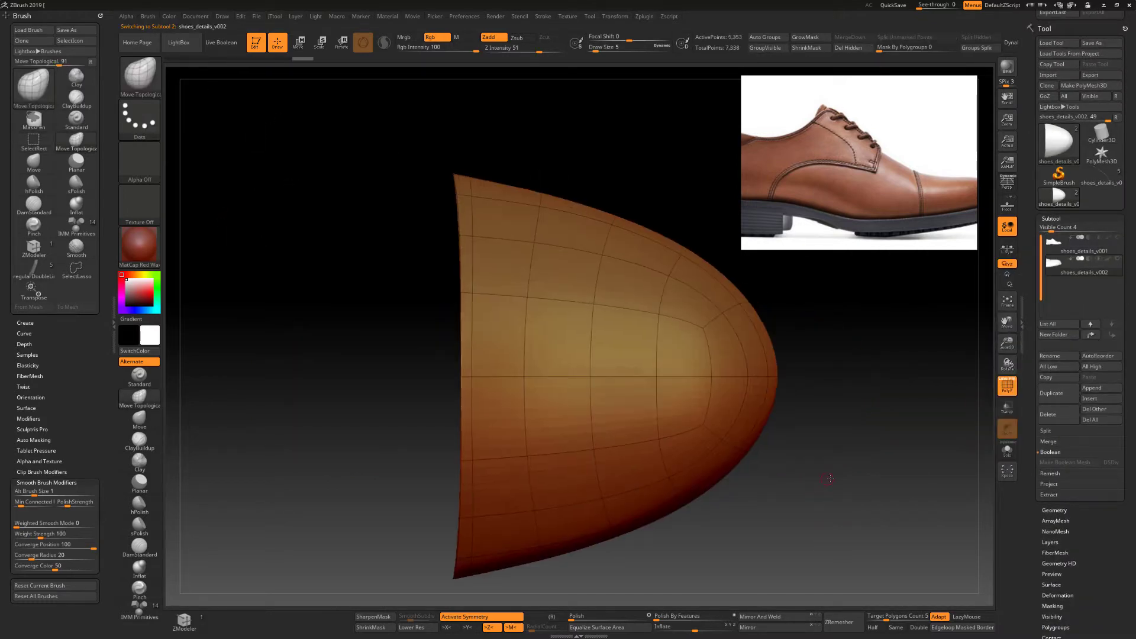
{"action": "mouse_move", "coordinate": [675, 314]}
{"action": "right_mouse_down", "text": "ctrl"}
{"action": "mouse_move", "coordinate": [951, 402]}
{"action": "mouse_move", "coordinate": [258, 294]}
{"action": "mouse_move", "coordinate": [353, 359]}
{"action": "right_mouse_up", "text": "ctrl"}
{"action": "left_click", "coordinate": [1054, 510]}
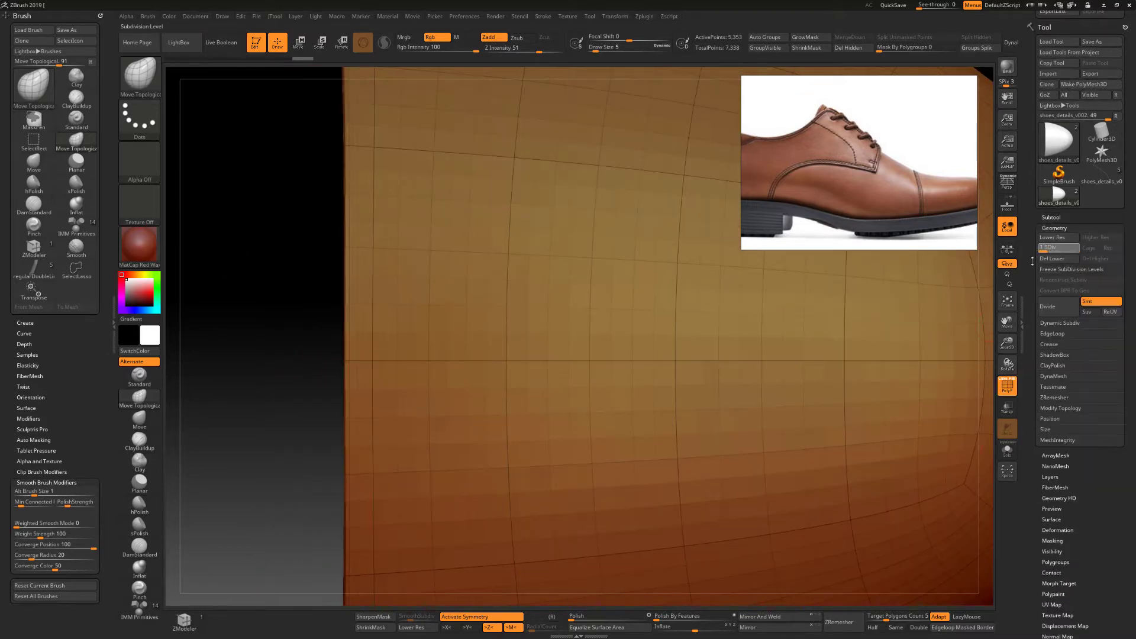
{"action": "left_click", "coordinate": [1040, 247]}
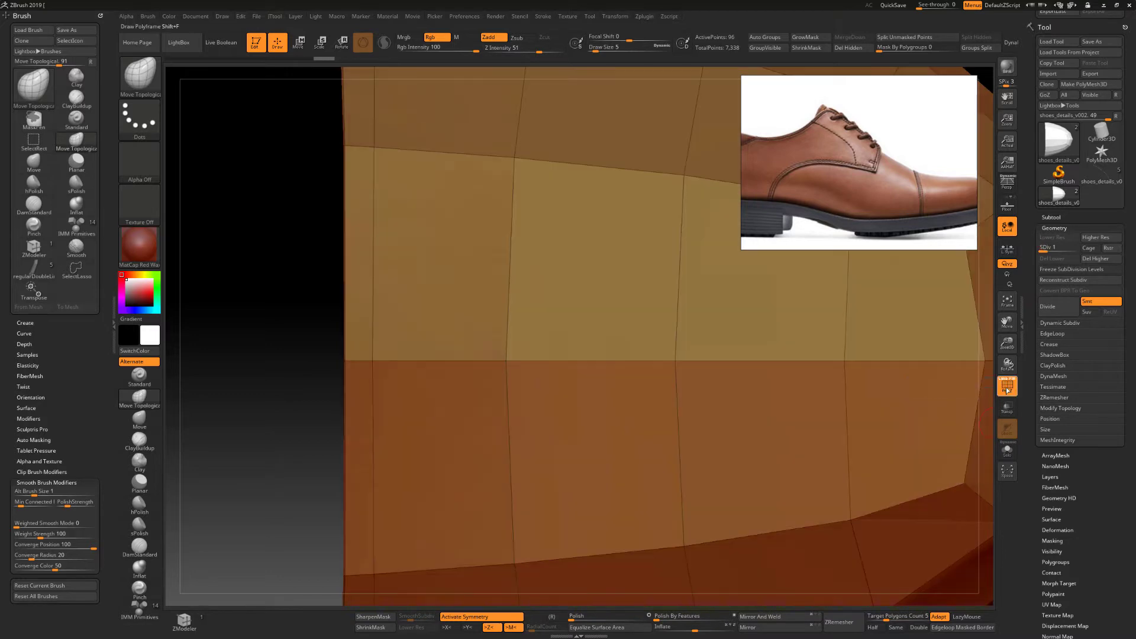
{"action": "key", "text": "d"}
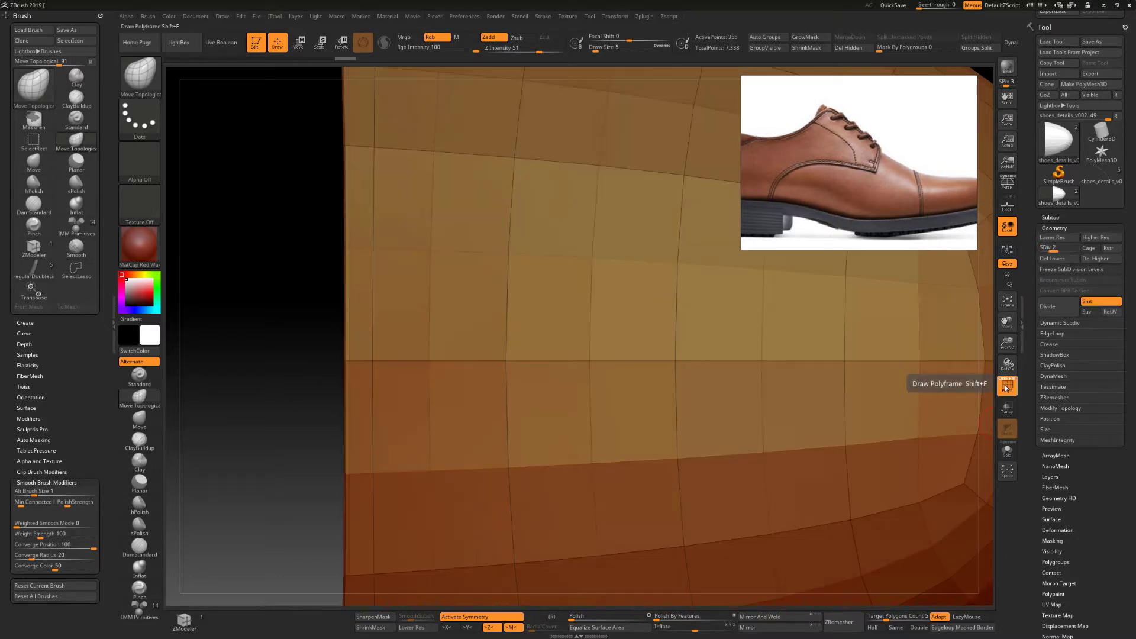
{"action": "left_click", "coordinate": [1046, 251]}
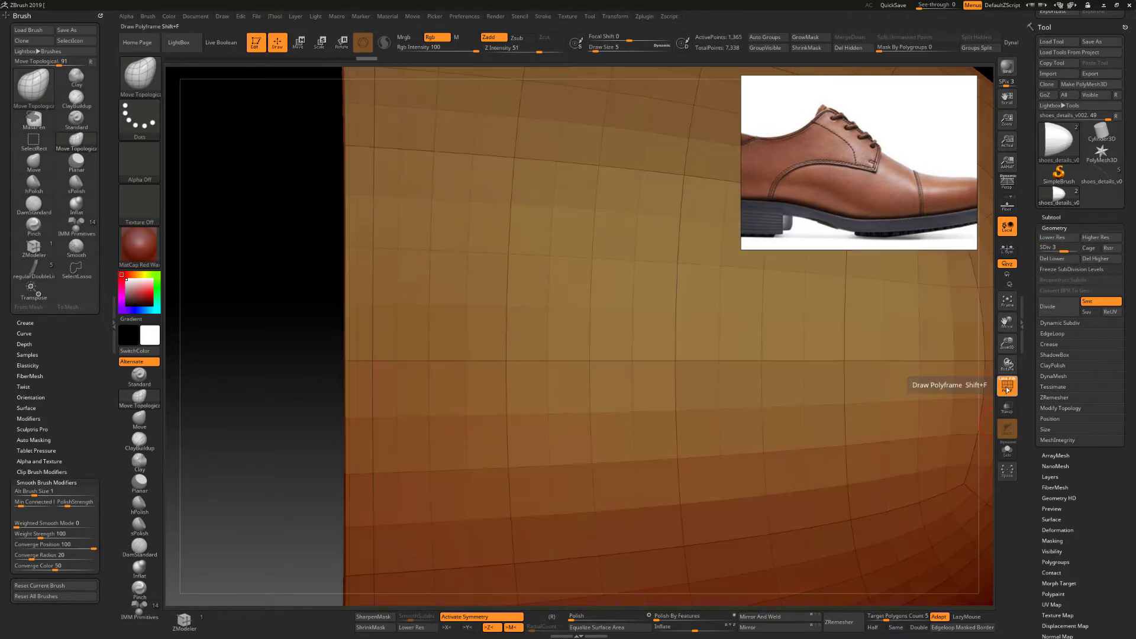
{"action": "key", "text": "shift+d"}
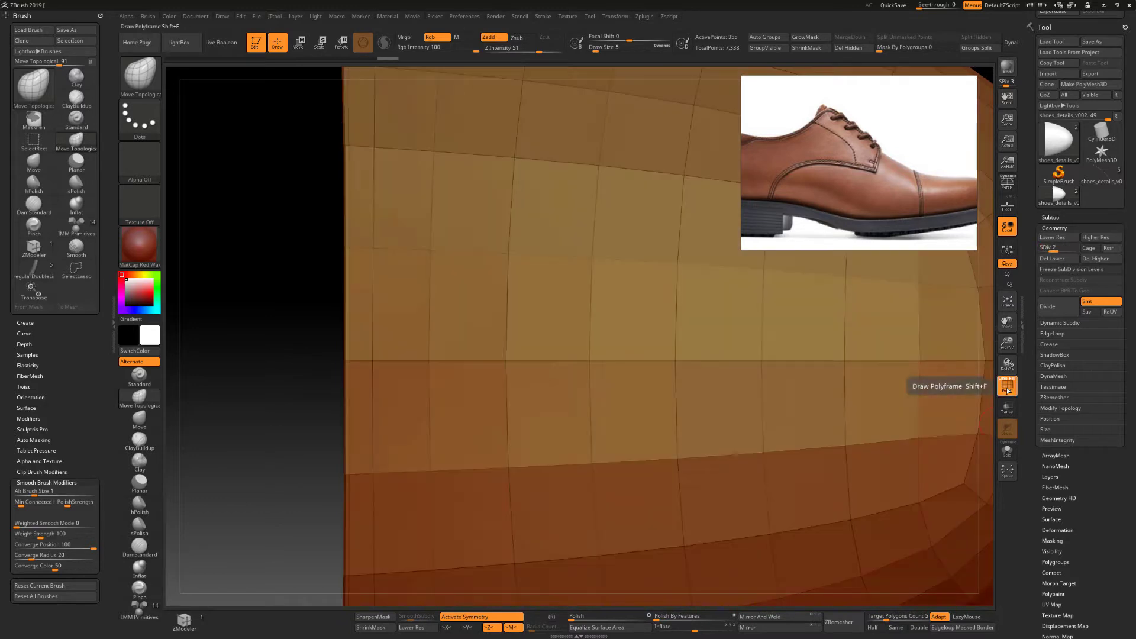
Step the panel up to SDiv 4 and inspect its border up close.
{"action": "left_click", "coordinate": [140, 76]}
{"action": "left_click", "coordinate": [408, 124]}
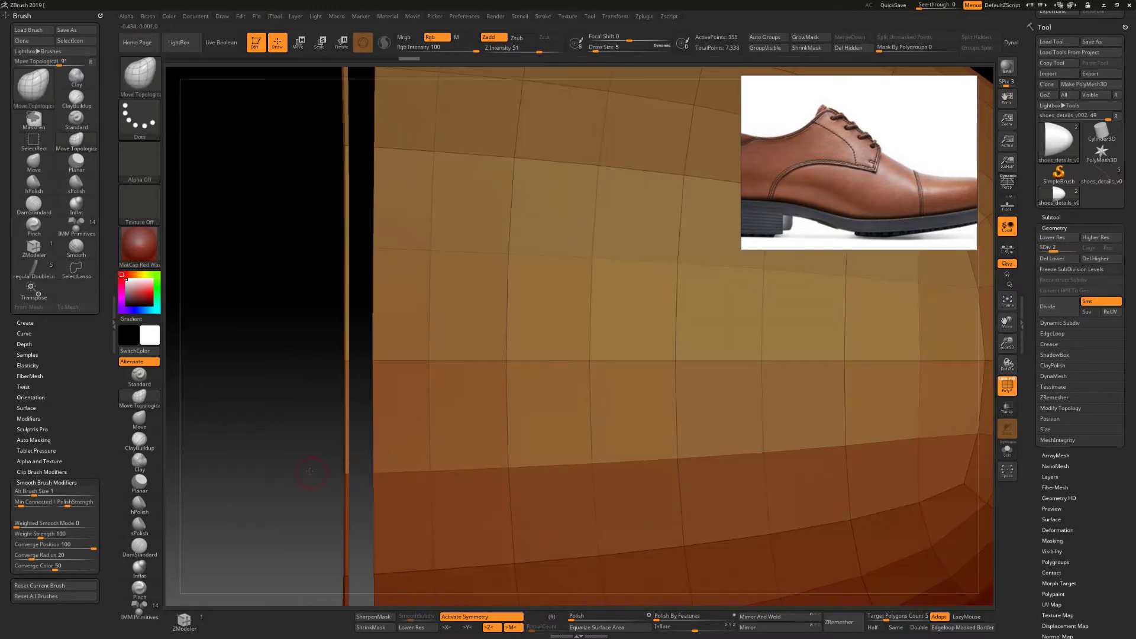
{"action": "mouse_move", "coordinate": [354, 363]}
{"action": "left_mouse_down", "text": "alt"}
{"action": "mouse_move", "coordinate": [704, 440]}
{"action": "mouse_move", "coordinate": [1006, 332]}
{"action": "left_mouse_up", "text": "alt"}
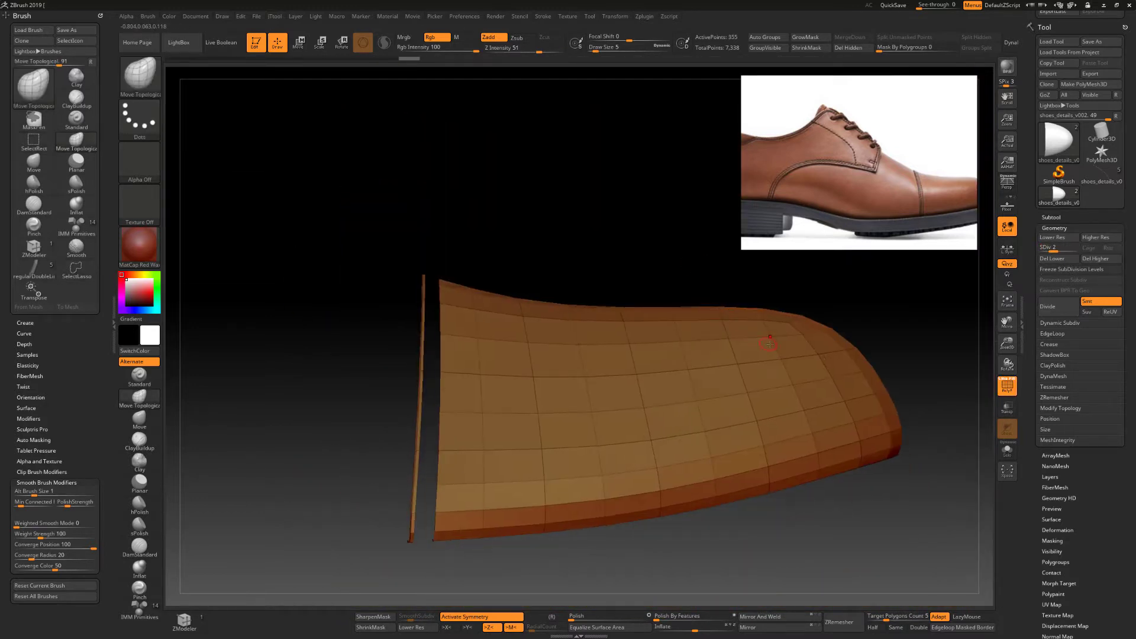
{"action": "key", "text": "d"}
{"action": "key", "text": "d"}
{"action": "mouse_move", "coordinate": [678, 549]}
{"action": "left_mouse_down", "text": "alt"}
{"action": "mouse_move", "coordinate": [426, 400]}
{"action": "mouse_move", "coordinate": [565, 261]}
{"action": "mouse_move", "coordinate": [766, 313]}
{"action": "left_mouse_up", "text": "alt"}
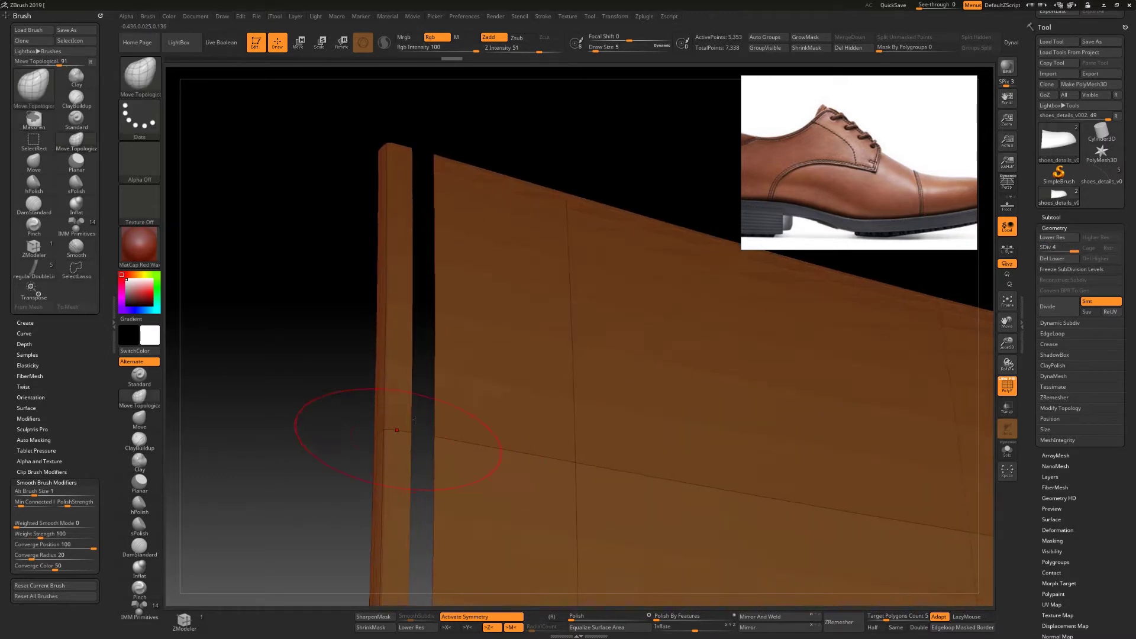
{"action": "mouse_move", "coordinate": [414, 420]}
{"action": "left_mouse_down"}
{"action": "mouse_move", "coordinate": [675, 142]}
{"action": "mouse_move", "coordinate": [548, 172]}
{"action": "mouse_move", "coordinate": [658, 197]}
{"action": "left_mouse_up"}
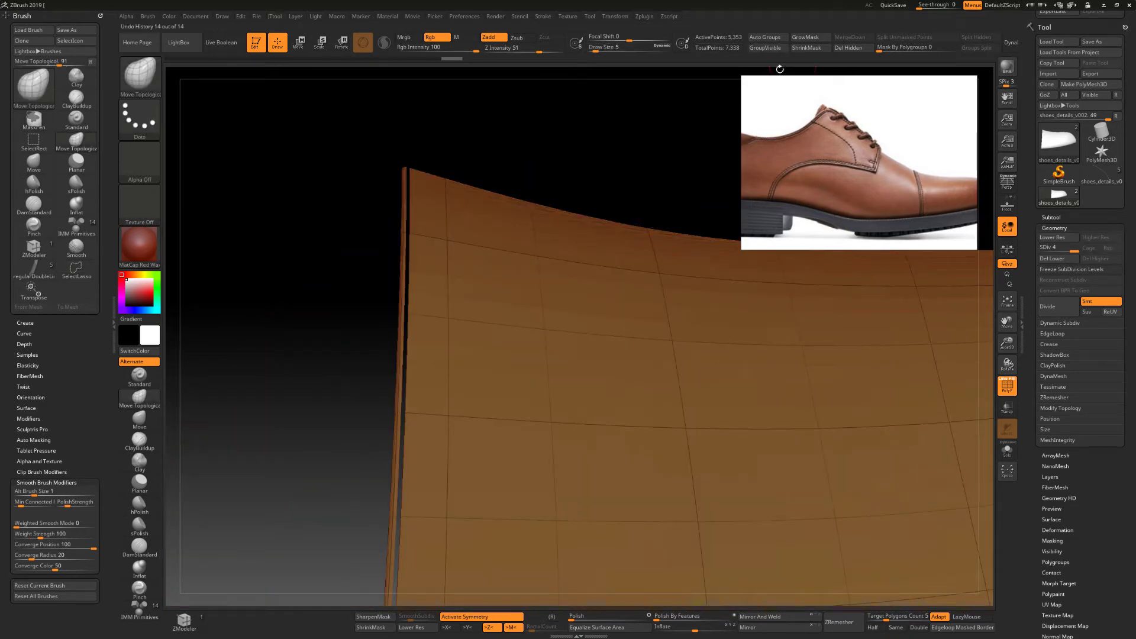
Give the panel its own polygroup, hide the border strip and set Frame Mesh to Polygroups.
{"action": "left_click", "coordinate": [769, 38]}
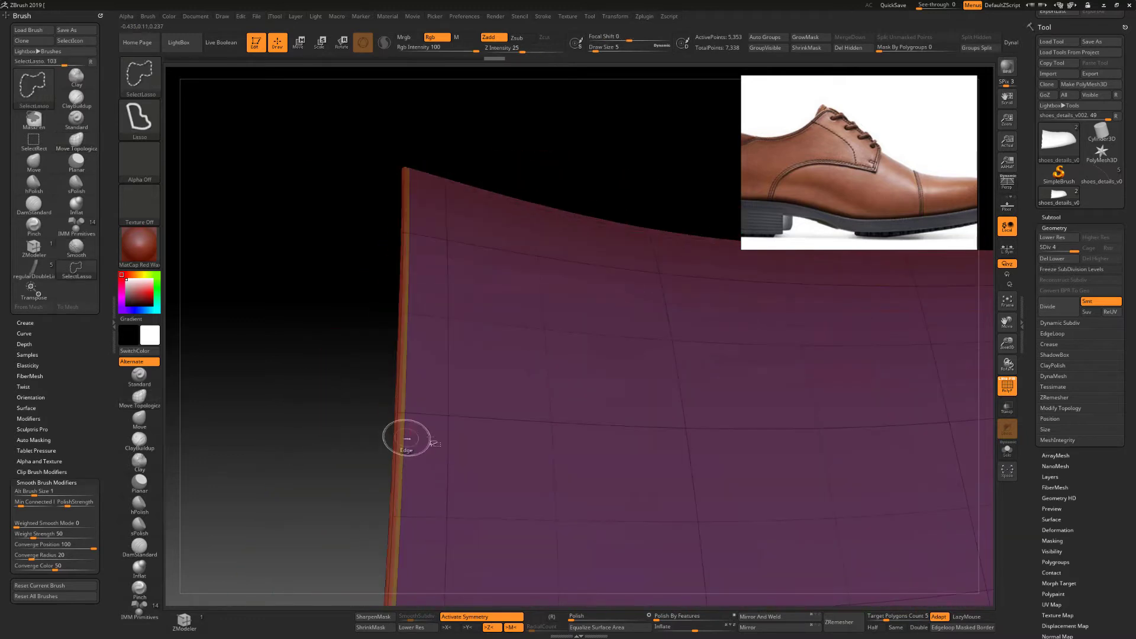
{"action": "left_click", "coordinate": [407, 438], "text": "ctrl+alt+shift"}
{"action": "left_click", "coordinate": [1051, 553]}
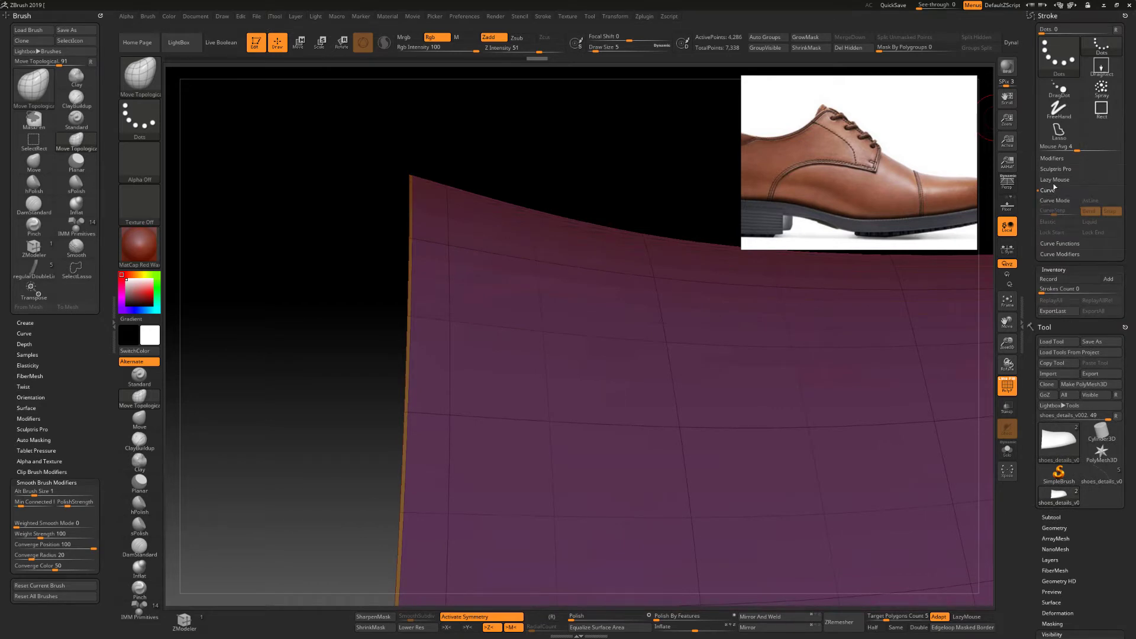
{"action": "left_click", "coordinate": [1050, 244]}
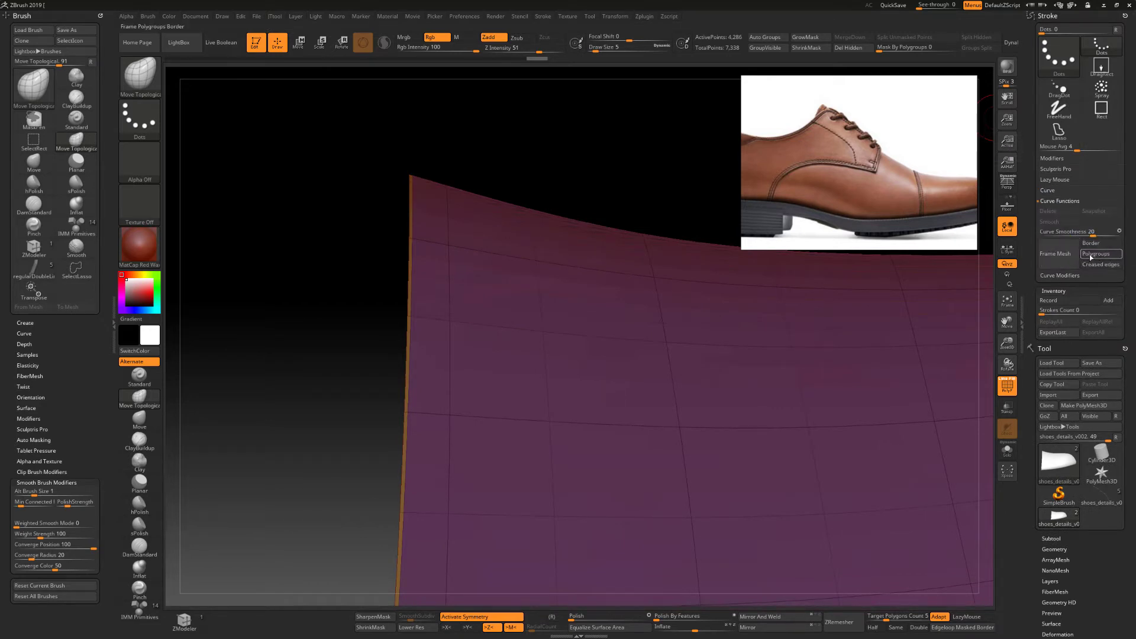
{"action": "mouse_move", "coordinate": [632, 189]}
{"action": "left_mouse_down"}
{"action": "mouse_move", "coordinate": [412, 408]}
{"action": "mouse_move", "coordinate": [476, 433]}
{"action": "left_mouse_up"}
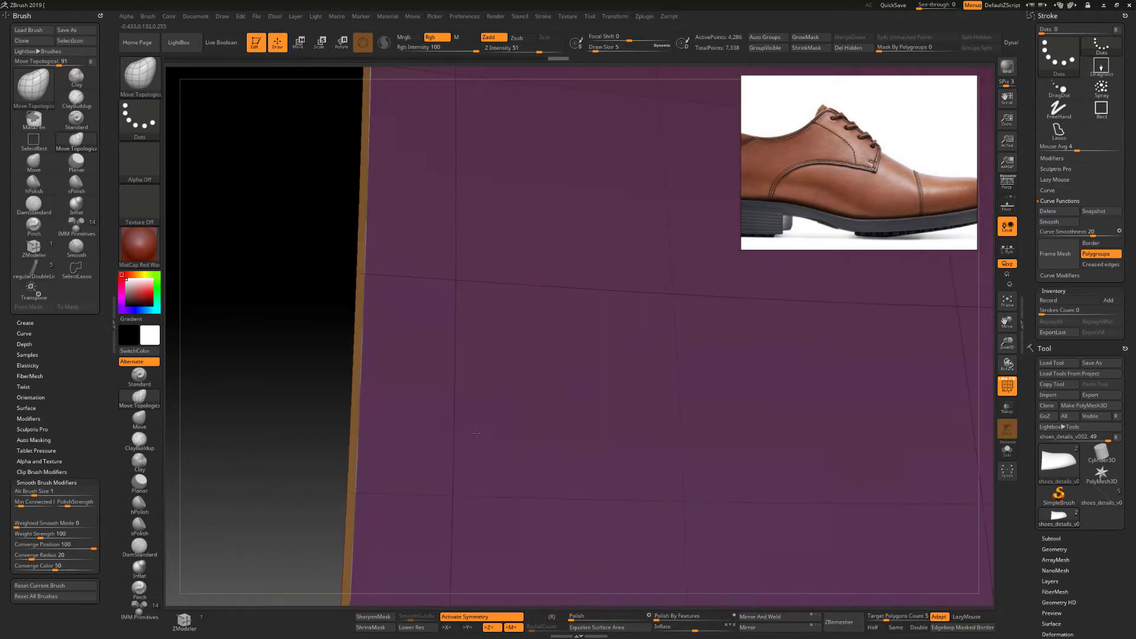
{"action": "left_click", "coordinate": [1047, 190]}
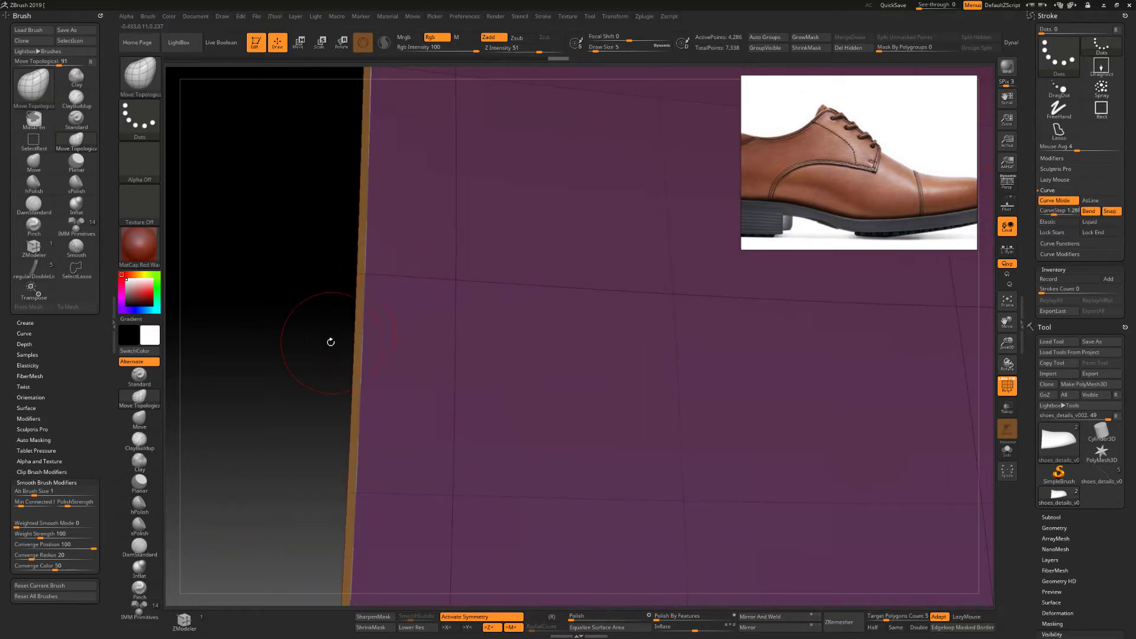
Load the regularDoubleLines stitch brush, solo the panel and delete its lower subdivisions.
{"action": "left_click", "coordinate": [140, 604]}
{"action": "key", "text": "b"}
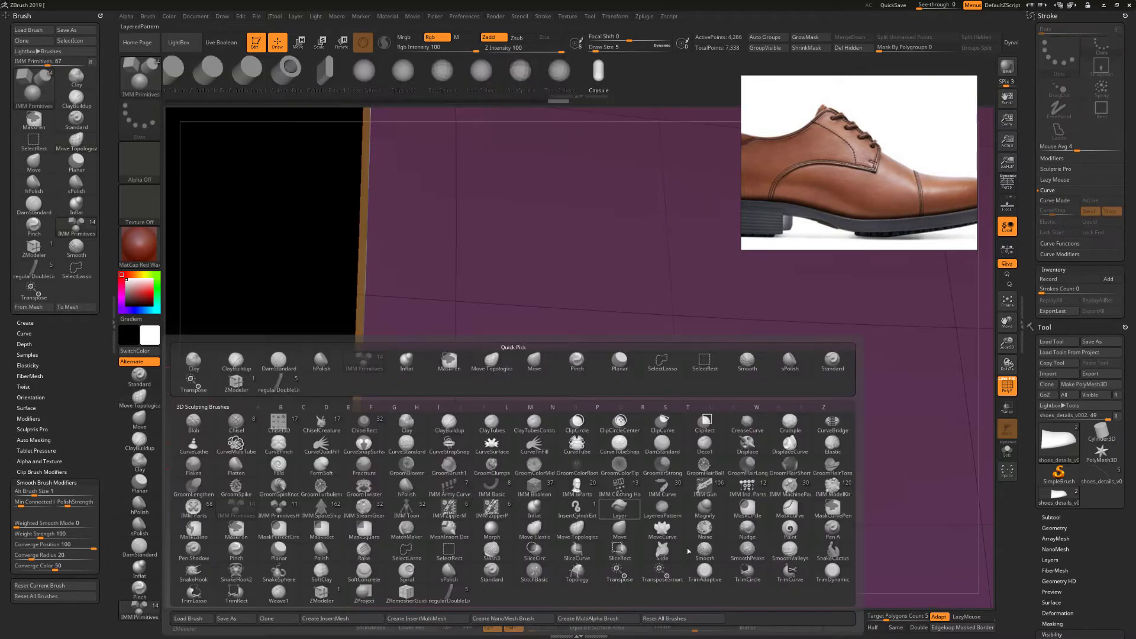
{"action": "left_click", "coordinate": [449, 591]}
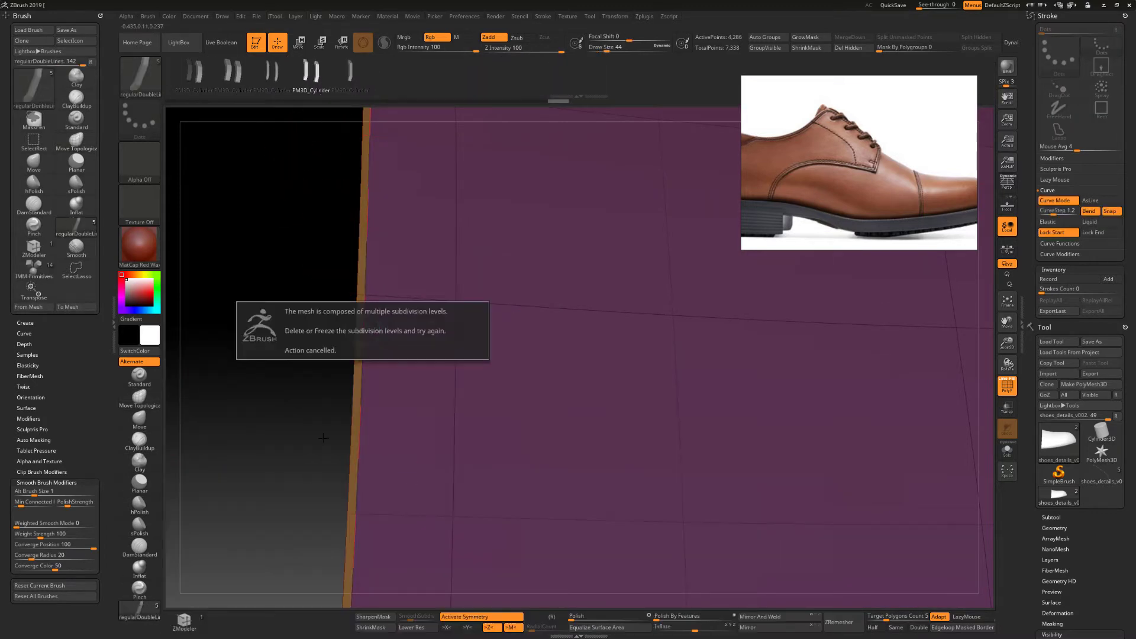
{"action": "key", "text": "ctrl+shift+s"}
{"action": "left_click", "coordinate": [1057, 528]}
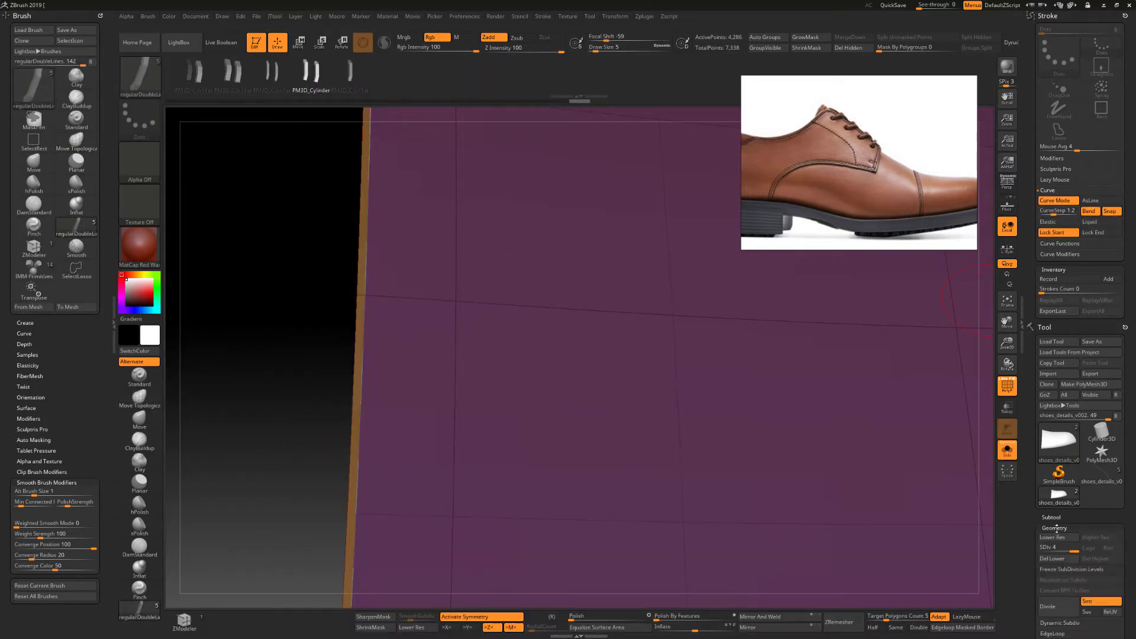
{"action": "left_click", "coordinate": [1050, 558]}
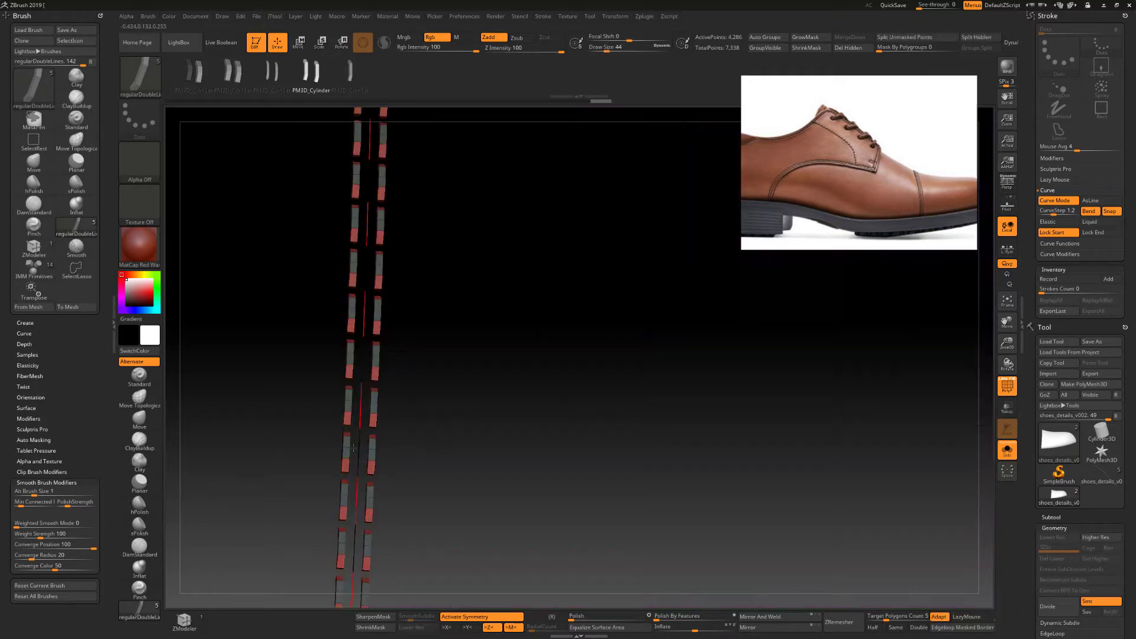
Apply regularDoubleLines stitches along the panel's framed border and compare subdivision levels.
{"action": "mouse_move", "coordinate": [354, 449]}
{"action": "left_mouse_down"}
{"action": "mouse_move", "coordinate": [343, 450]}
{"action": "mouse_move", "coordinate": [739, 385]}
{"action": "mouse_move", "coordinate": [647, 482]}
{"action": "mouse_move", "coordinate": [366, 506]}
{"action": "mouse_move", "coordinate": [626, 431]}
{"action": "mouse_move", "coordinate": [120, 349]}
{"action": "left_mouse_up"}
{"action": "key", "text": "ctrl+d"}
{"action": "key", "text": "shift+d"}
{"action": "key", "text": "d"}
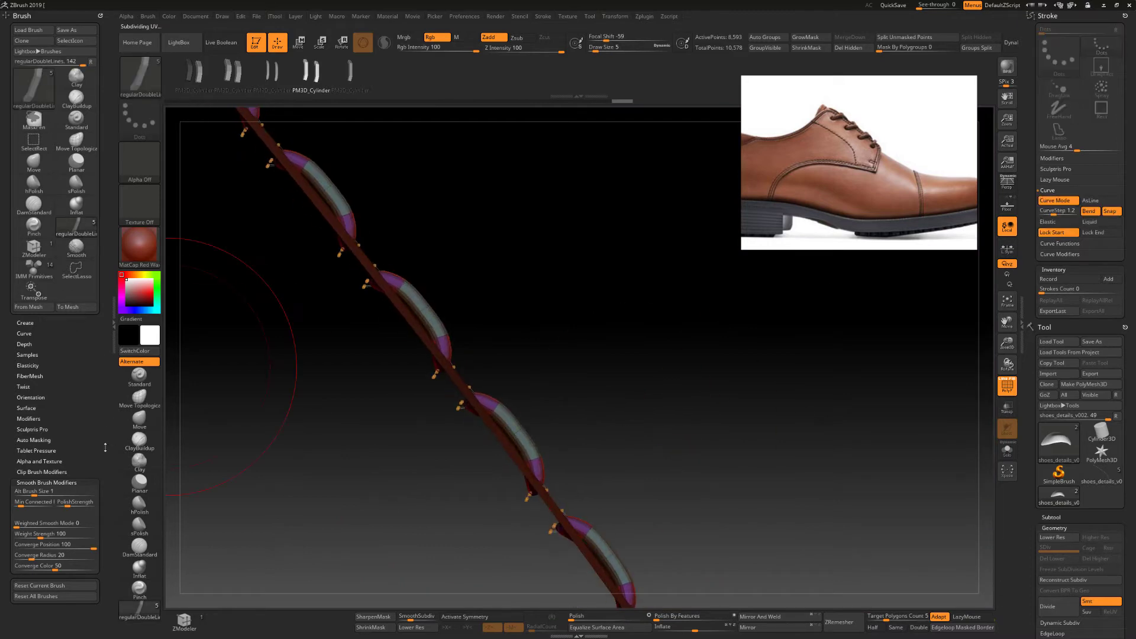
Remove the first stitches and set the stitch brush's Depth Imbed to -2.
{"action": "left_click", "coordinate": [146, 20]}
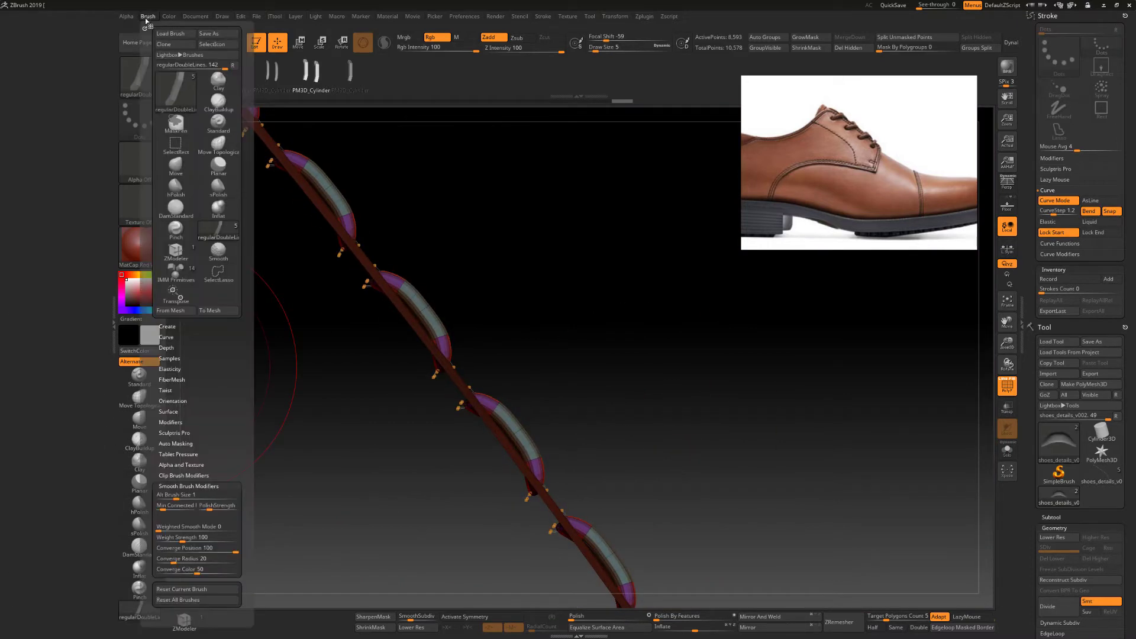
{"action": "left_click", "coordinate": [167, 348]}
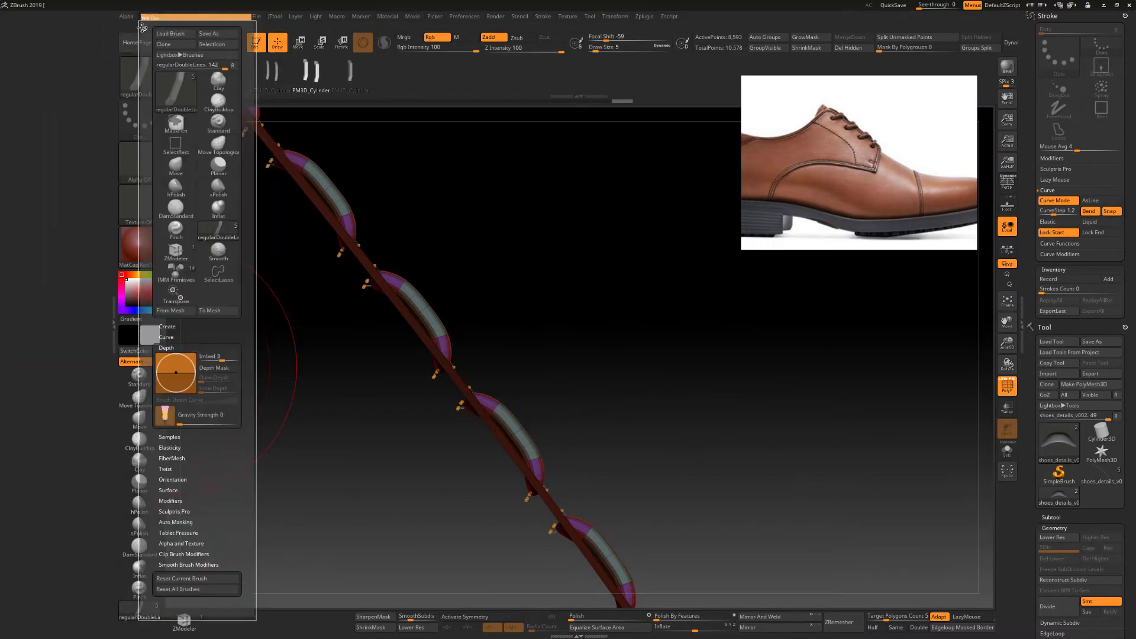
{"action": "left_click_drag", "start_coordinate": [468, 474], "coordinate": [498, 415]}
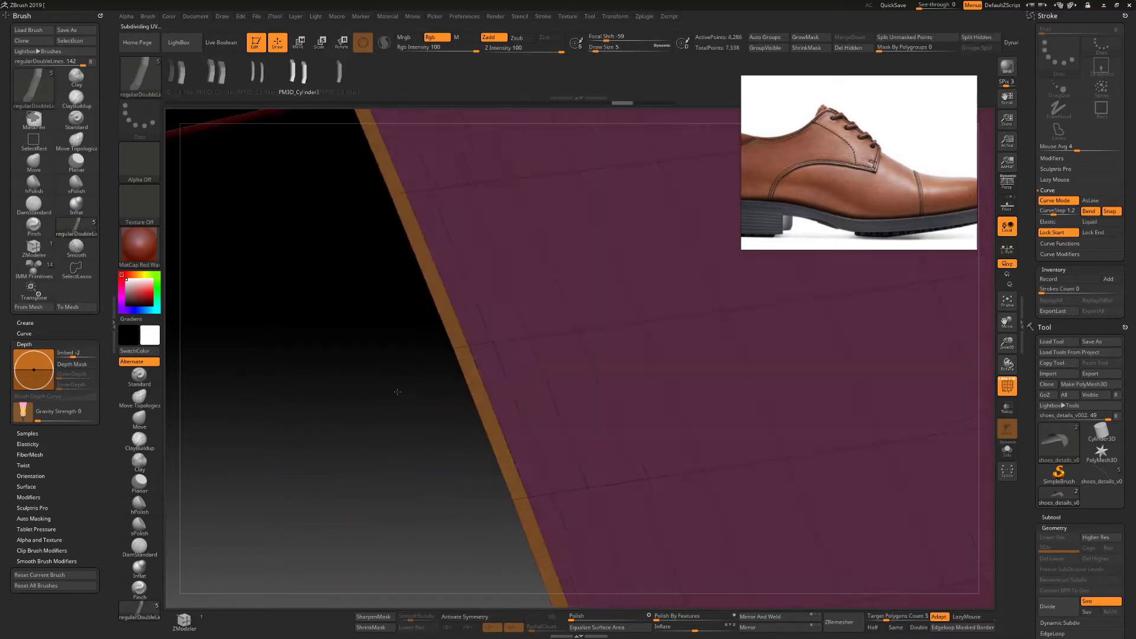
Reapply the stitch row along the panel edge and split it into shoes_details_v003.
{"action": "left_click_drag", "start_coordinate": [402, 375], "coordinate": [466, 321]}
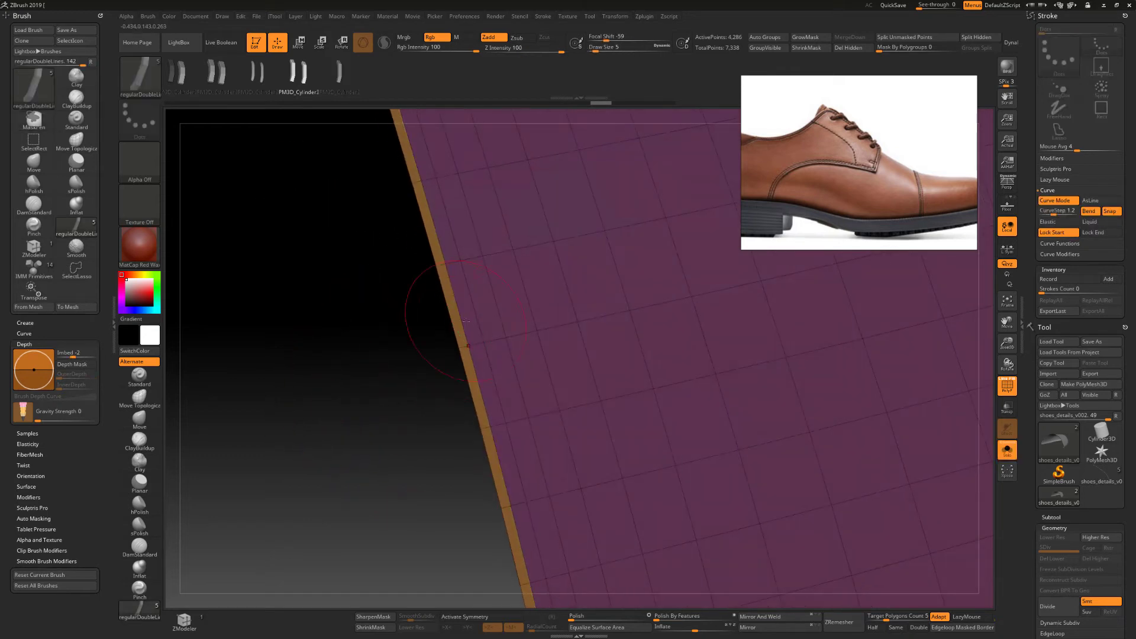
{"action": "key", "text": "ctrl+d"}
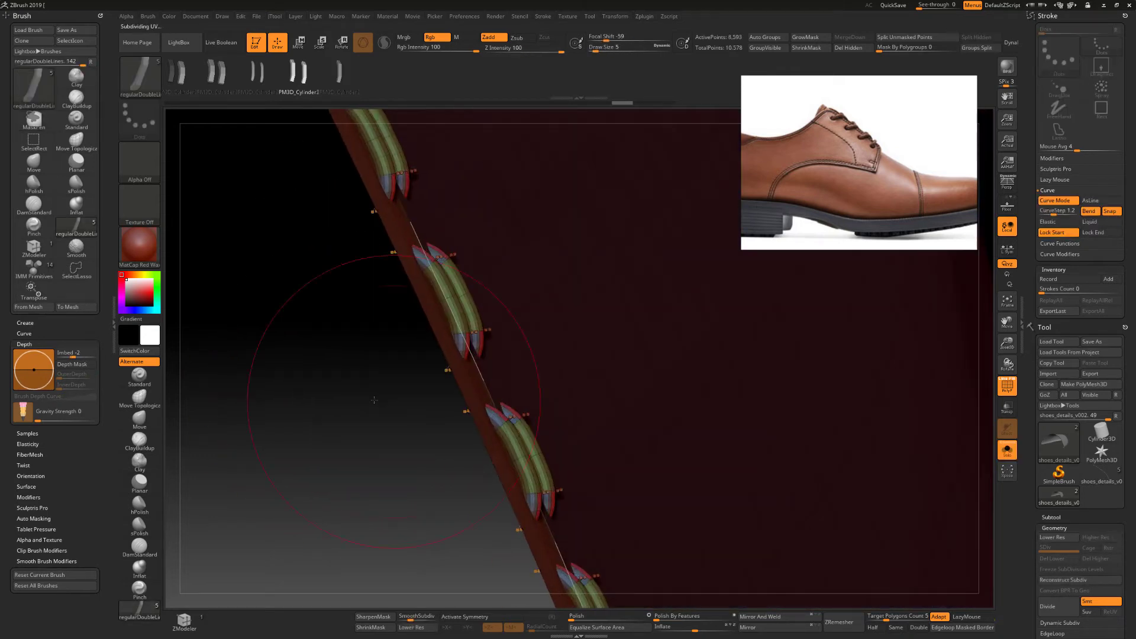
{"action": "scroll", "coordinate": [1053, 351], "scroll_direction": "down", "scroll_amount": 5}
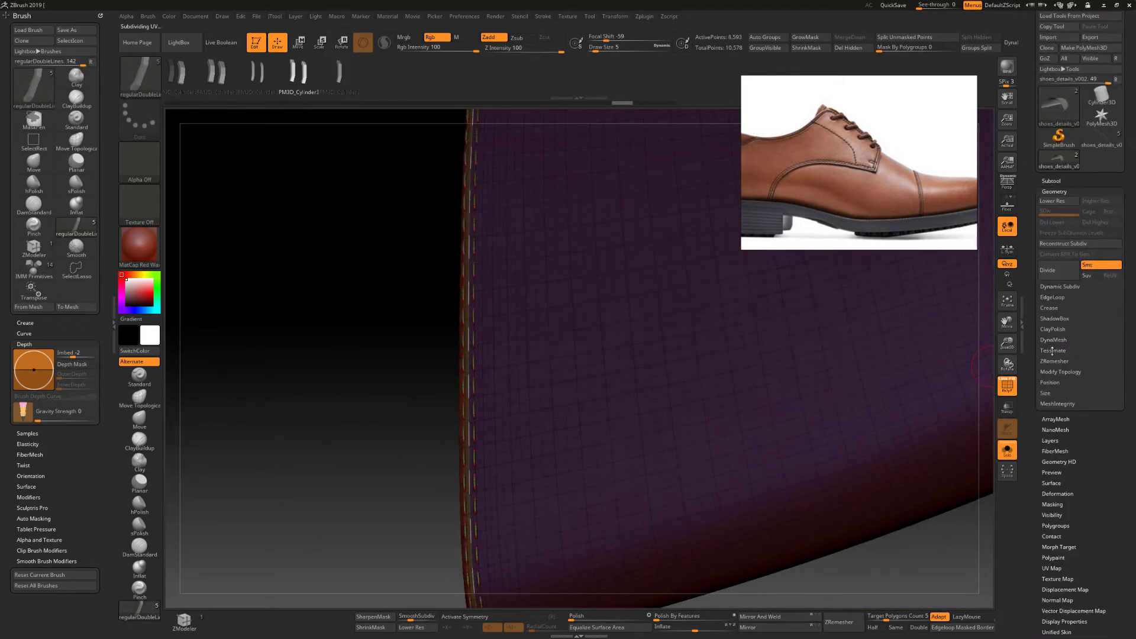
{"action": "left_click", "coordinate": [1048, 181]}
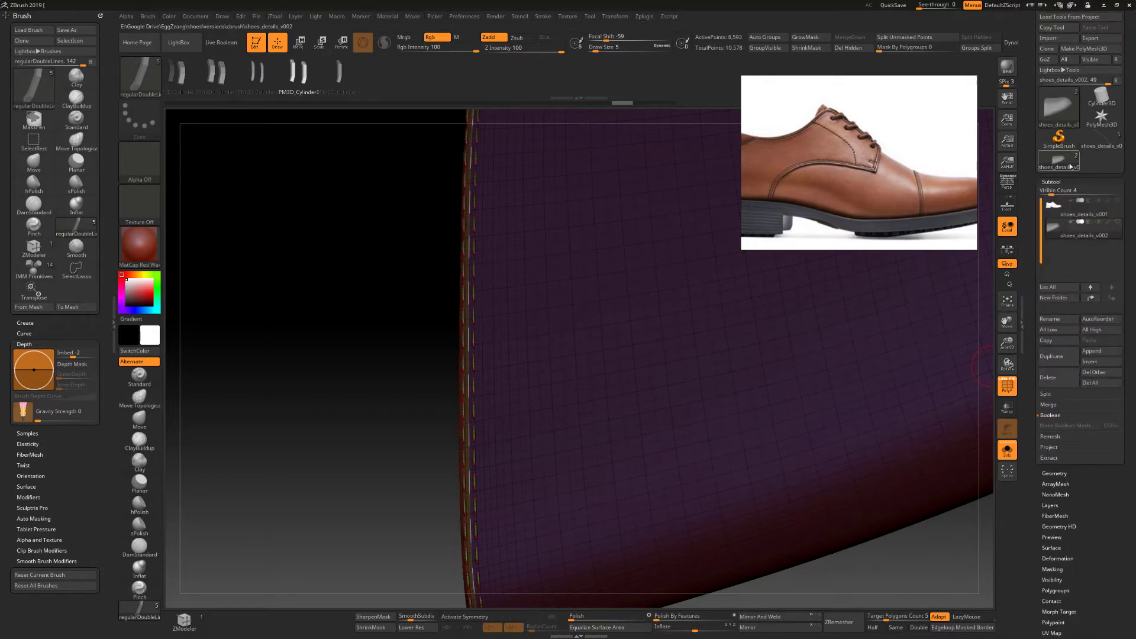
{"action": "left_click", "coordinate": [1045, 393]}
{"action": "left_click", "coordinate": [1063, 436]}
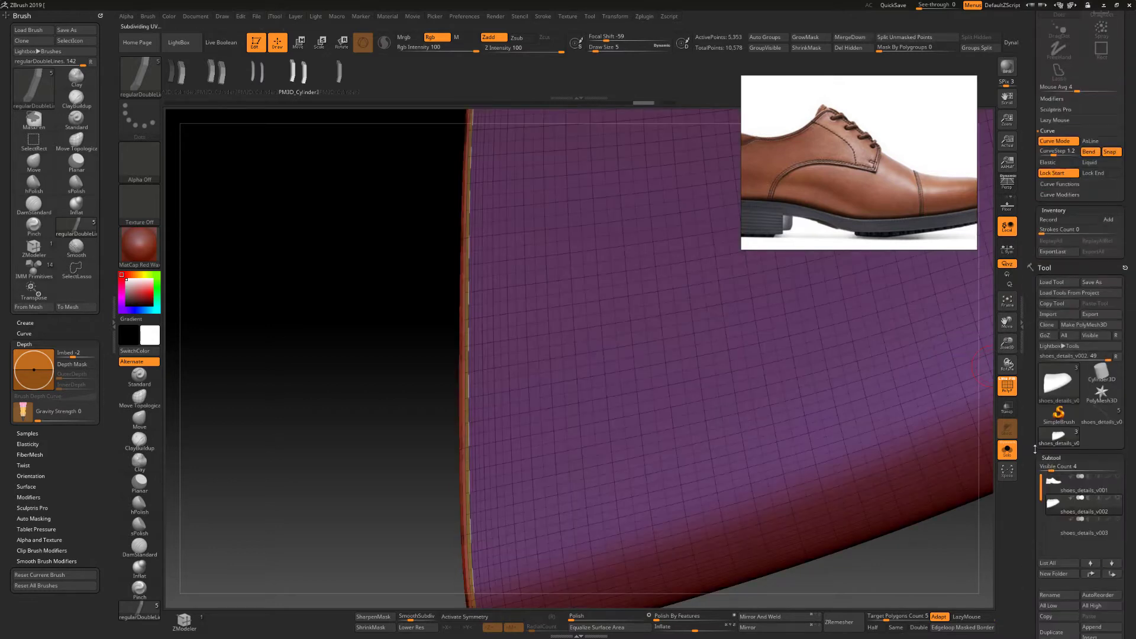
Select the new stitch subtool, hide the polyframe, and delete the split-off stitch subtool.
{"action": "left_click", "coordinate": [1065, 378]}
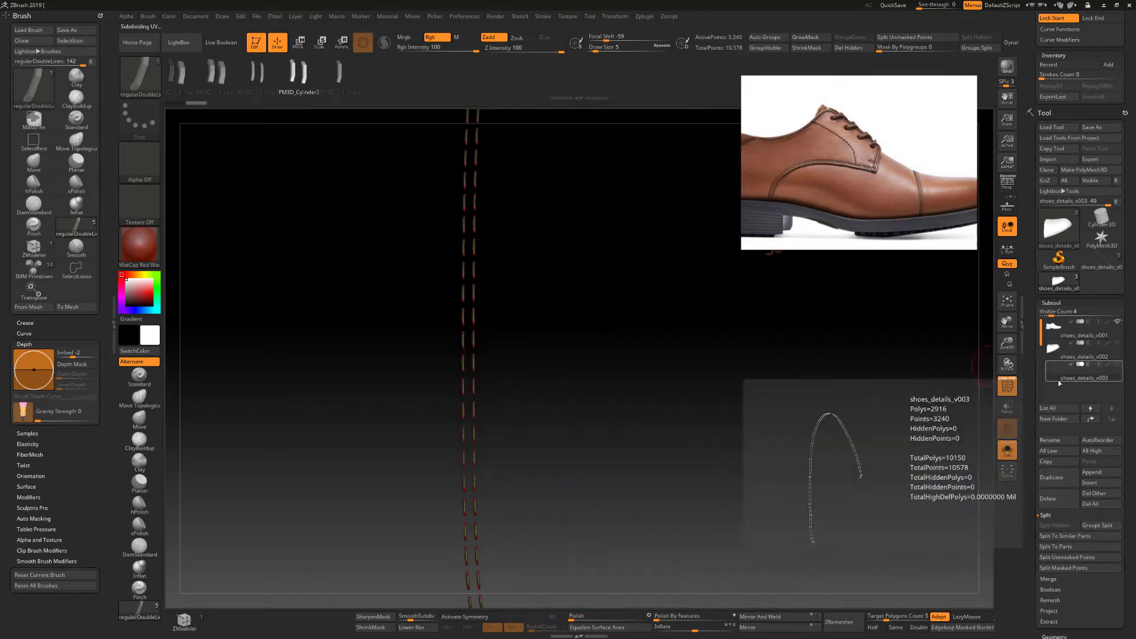
{"action": "left_click", "coordinate": [1007, 386]}
{"action": "right_click_drag", "start_coordinate": [951, 363], "coordinate": [840, 497], "text": "ctrl"}
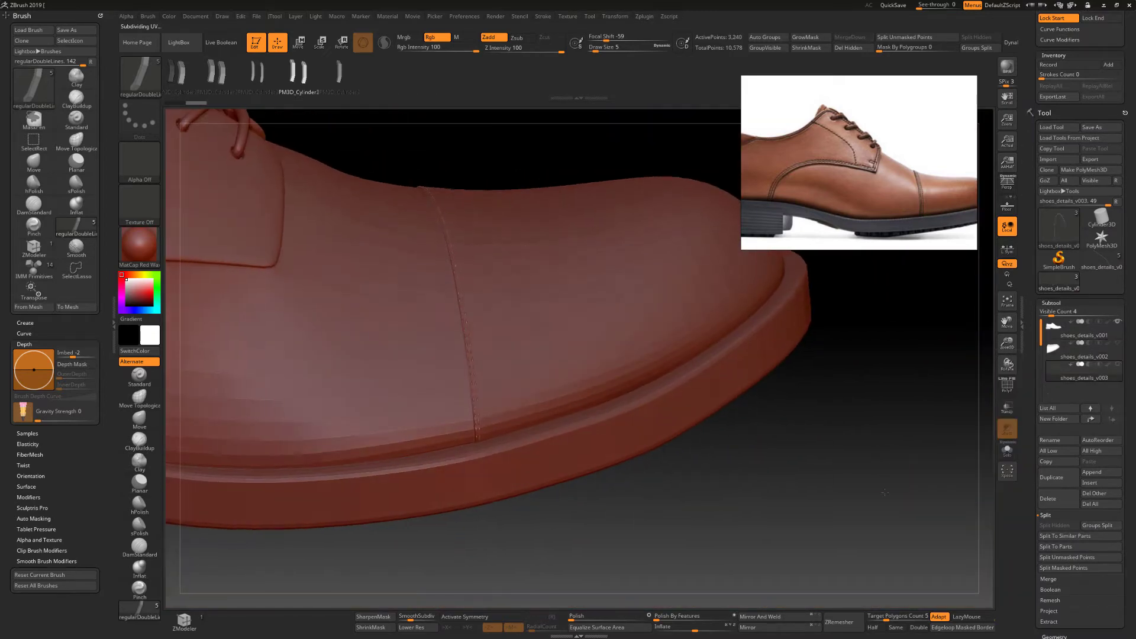
{"action": "left_click_drag", "start_coordinate": [840, 497], "coordinate": [834, 519]}
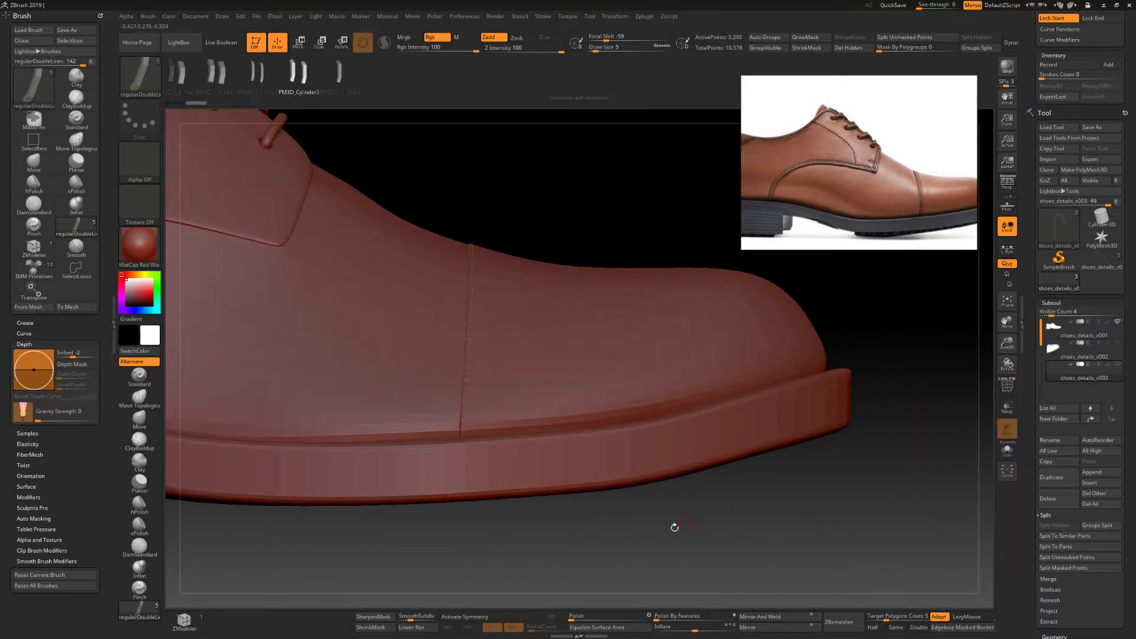
{"action": "right_click_drag", "start_coordinate": [674, 527], "coordinate": [887, 414], "text": "ctrl"}
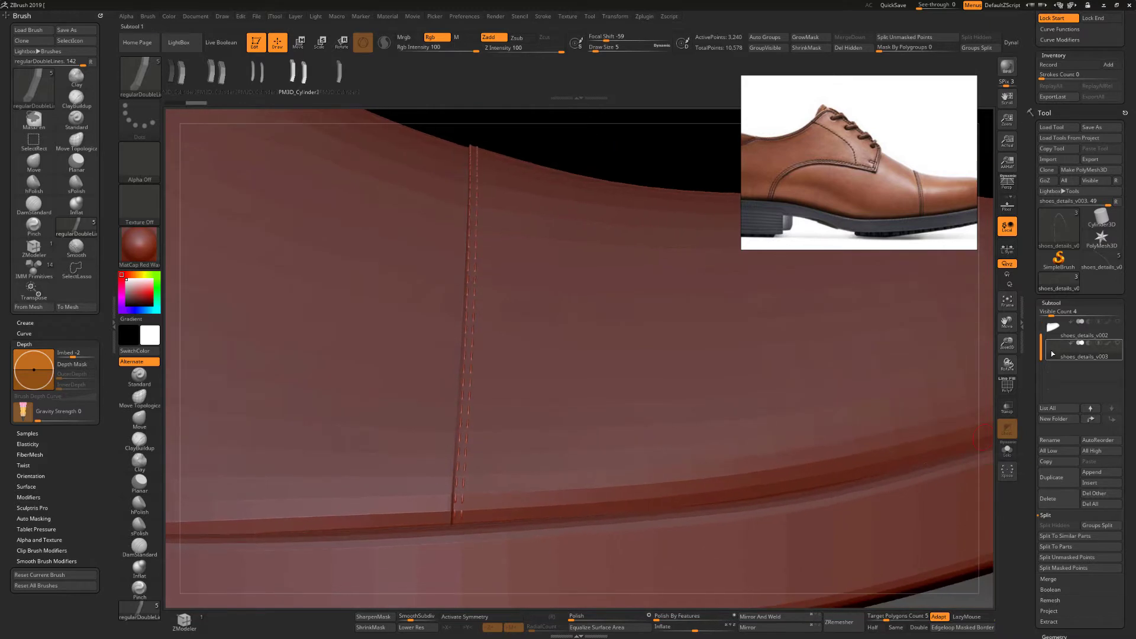
{"action": "left_click", "coordinate": [1047, 498]}
{"action": "left_click", "coordinate": [1041, 520]}
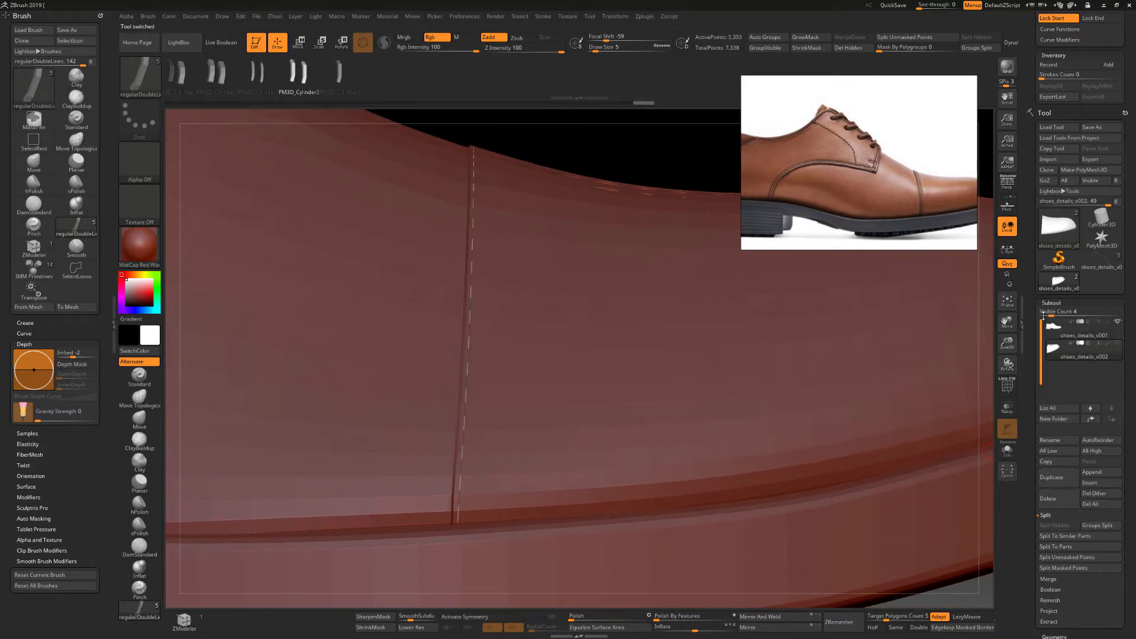
Set brush size to 44, show the polygon wireframe, and bring up Move on the stitch row.
{"action": "key", "text": "space"}
{"action": "left_click_drag", "start_coordinate": [597, 148], "coordinate": [602, 147]}
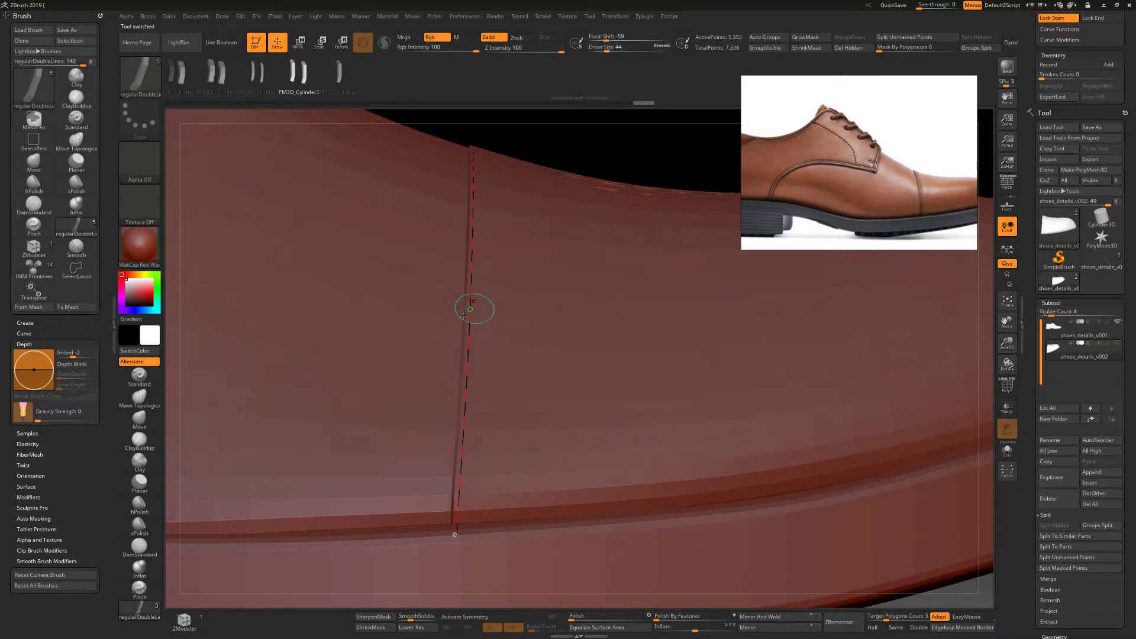
{"action": "left_click_drag", "start_coordinate": [706, 184], "coordinate": [674, 414]}
{"action": "key", "text": "shift+f"}
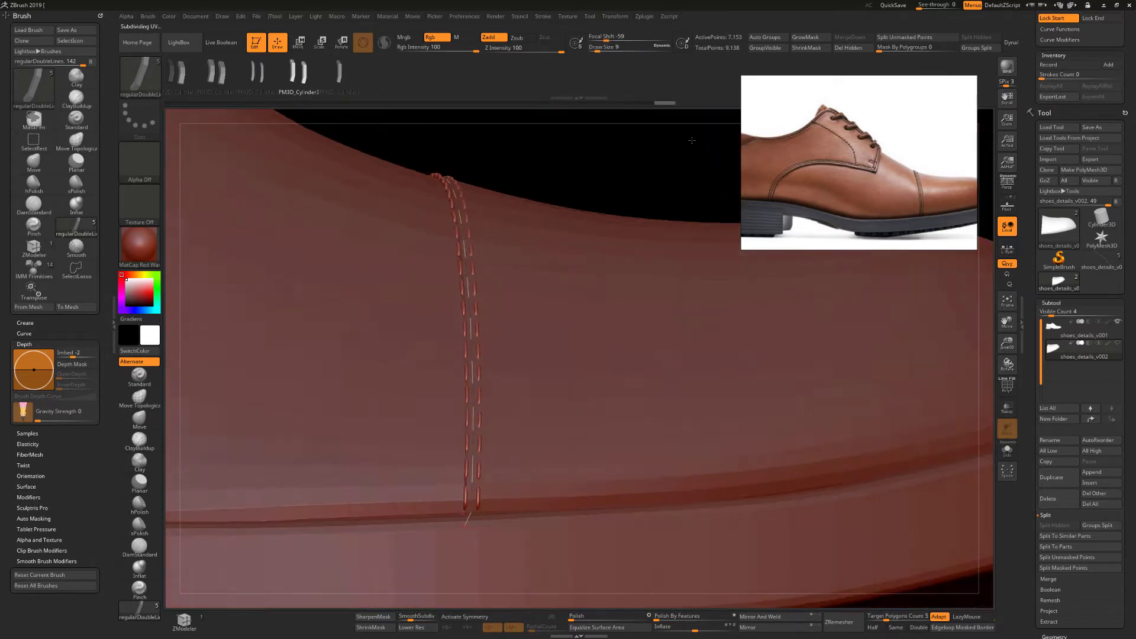
{"action": "left_click_drag", "start_coordinate": [685, 152], "coordinate": [662, 267], "text": "alt"}
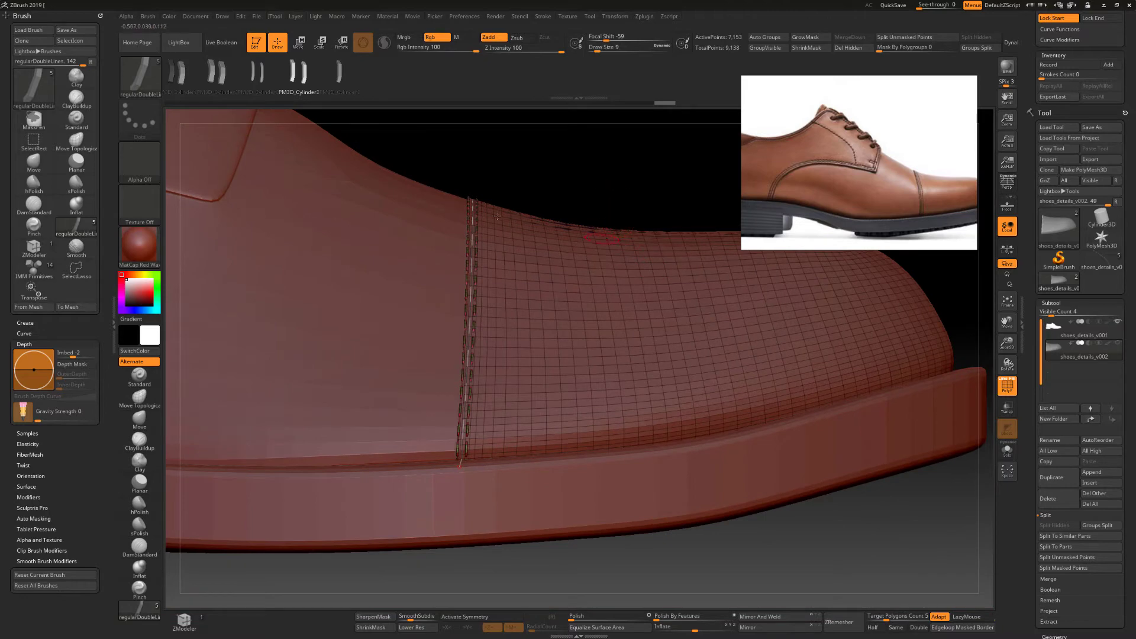
{"action": "left_click", "coordinate": [307, 43]}
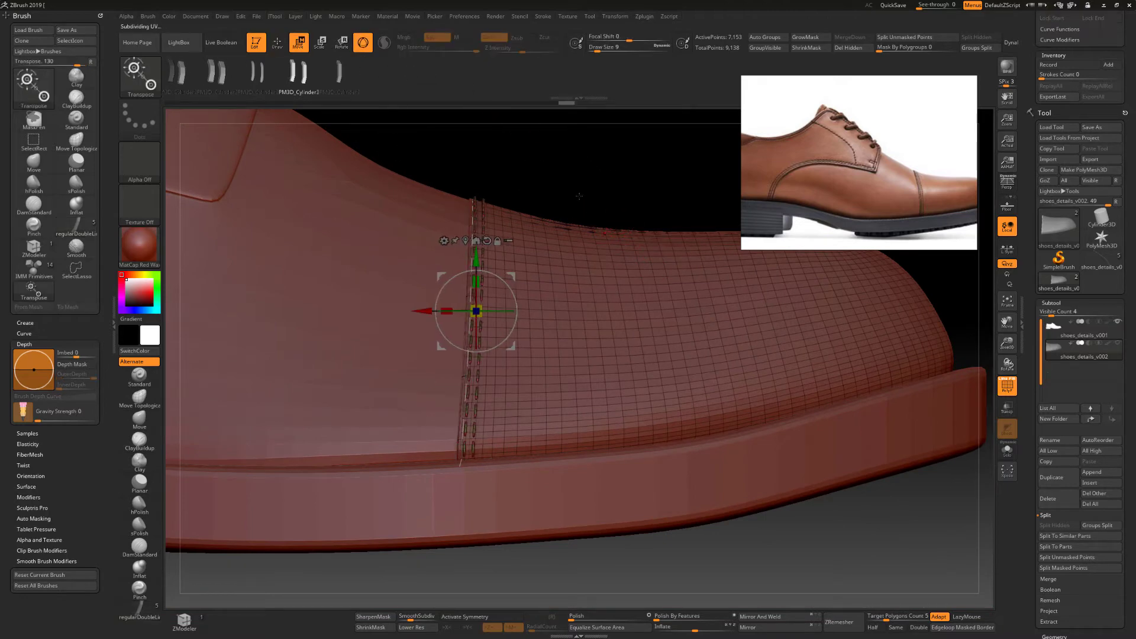
Inspect the stitch row close up and from afar with the wireframe overlay turned off.
{"action": "left_click_drag", "start_coordinate": [579, 196], "coordinate": [707, 138], "text": "alt"}
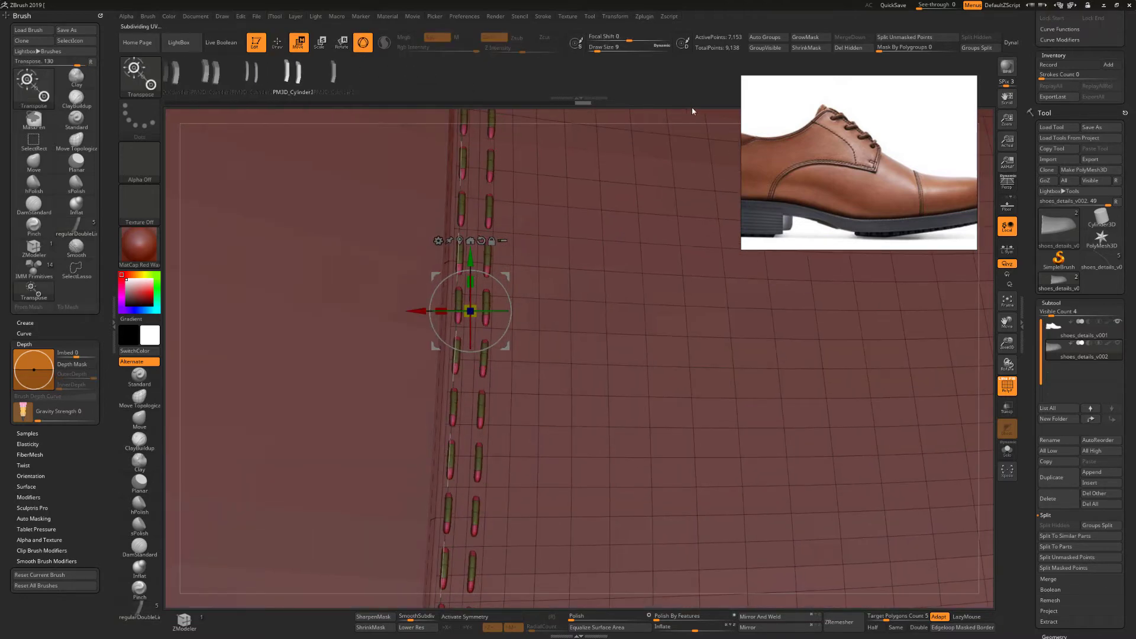
{"action": "left_click_drag", "start_coordinate": [830, 335], "coordinate": [911, 520], "text": "alt"}
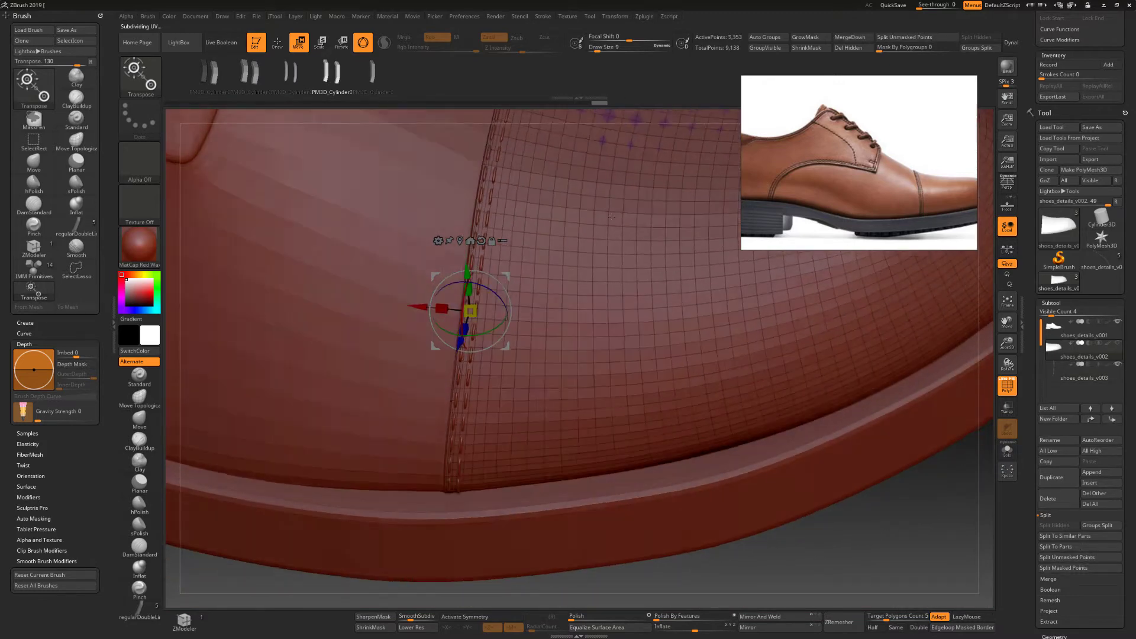
{"action": "key", "text": "shift+f"}
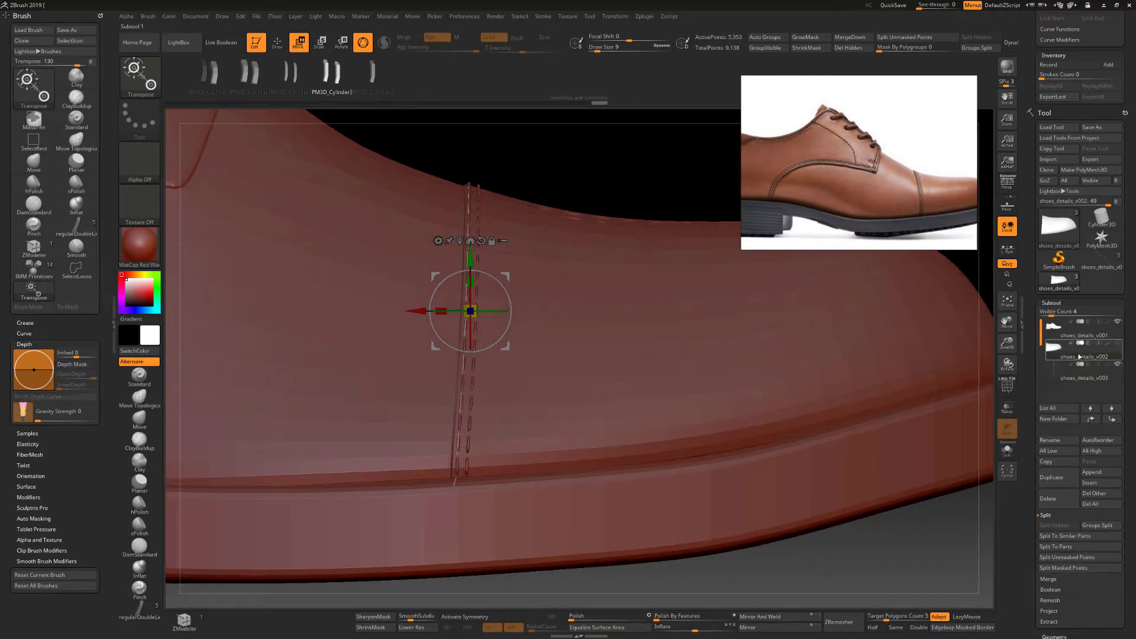
{"action": "mouse_move", "coordinate": [812, 579]}
{"action": "left_mouse_down"}
{"action": "mouse_move", "coordinate": [557, 557]}
{"action": "mouse_move", "coordinate": [981, 320]}
{"action": "left_mouse_up"}
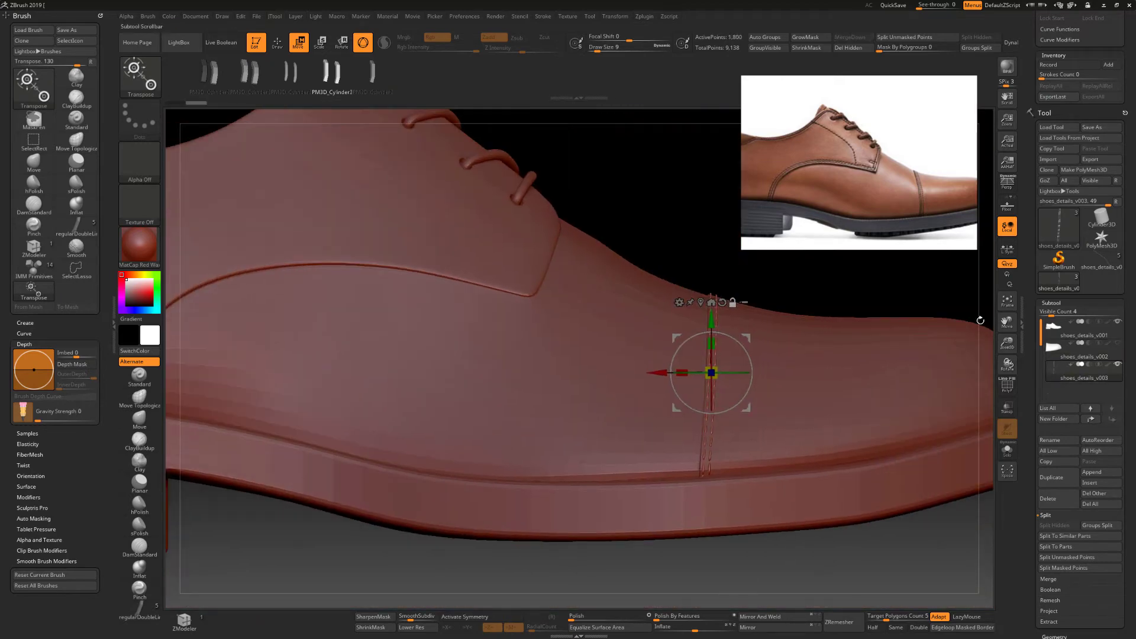
Make shoes_details_capture_v001 active with its polygroup colours and wireframe shown.
{"action": "scroll", "coordinate": [1037, 296], "scroll_direction": "up", "scroll_amount": 2}
{"action": "scroll", "coordinate": [1037, 296], "scroll_direction": "up", "scroll_amount": 2}
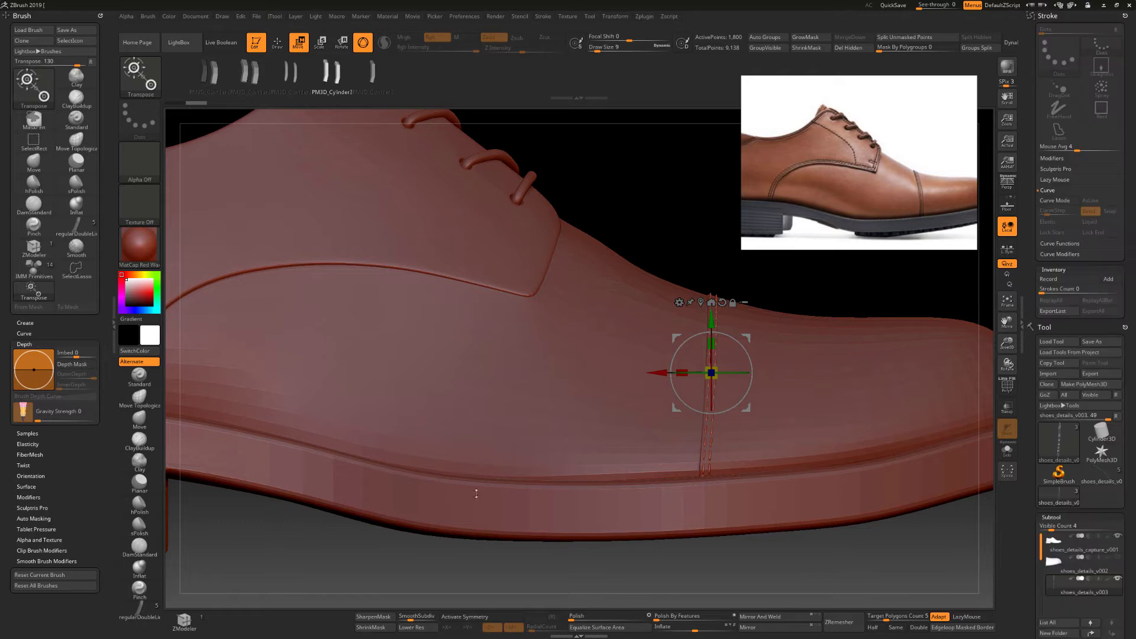
{"action": "scroll", "coordinate": [1028, 447], "scroll_direction": "down", "scroll_amount": 3}
{"action": "left_click", "coordinate": [1047, 437]}
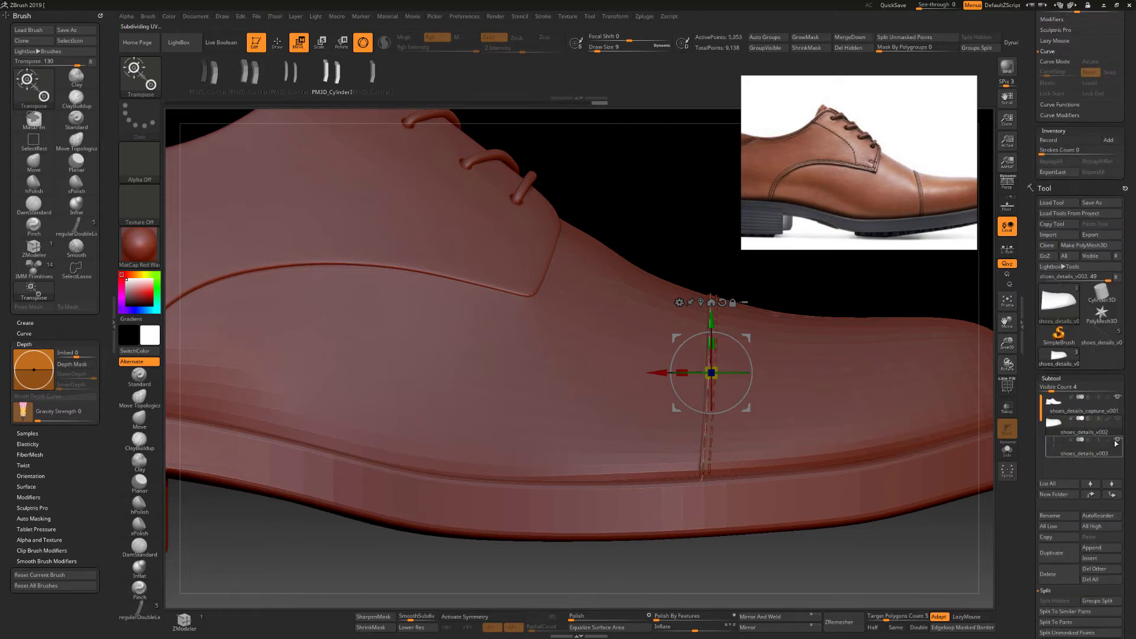
{"action": "left_click", "coordinate": [1070, 407]}
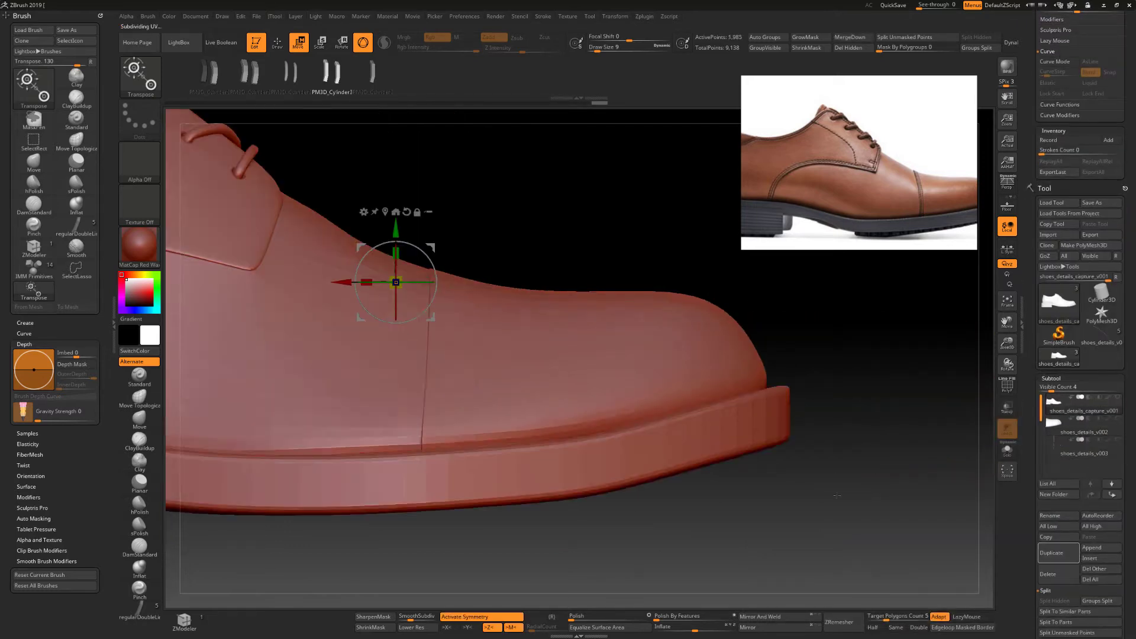
{"action": "left_click", "coordinate": [1006, 385]}
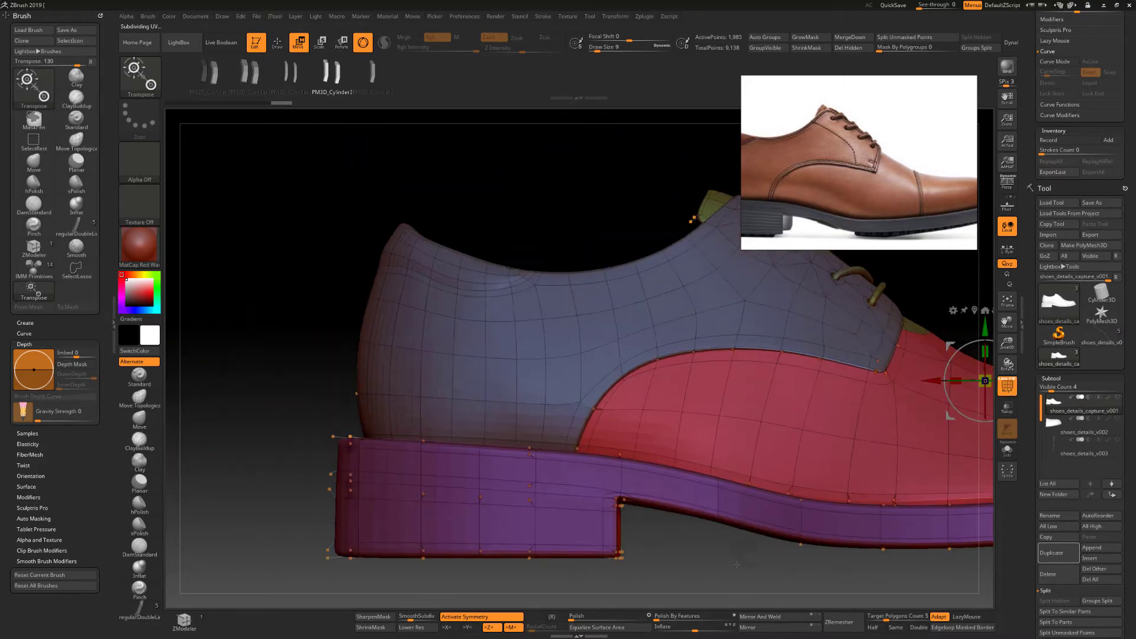
Orbit the shoe to a raised three-quarter view, then snap to a straight side view.
{"action": "scroll", "coordinate": [1057, 534], "scroll_direction": "down", "scroll_amount": 1}
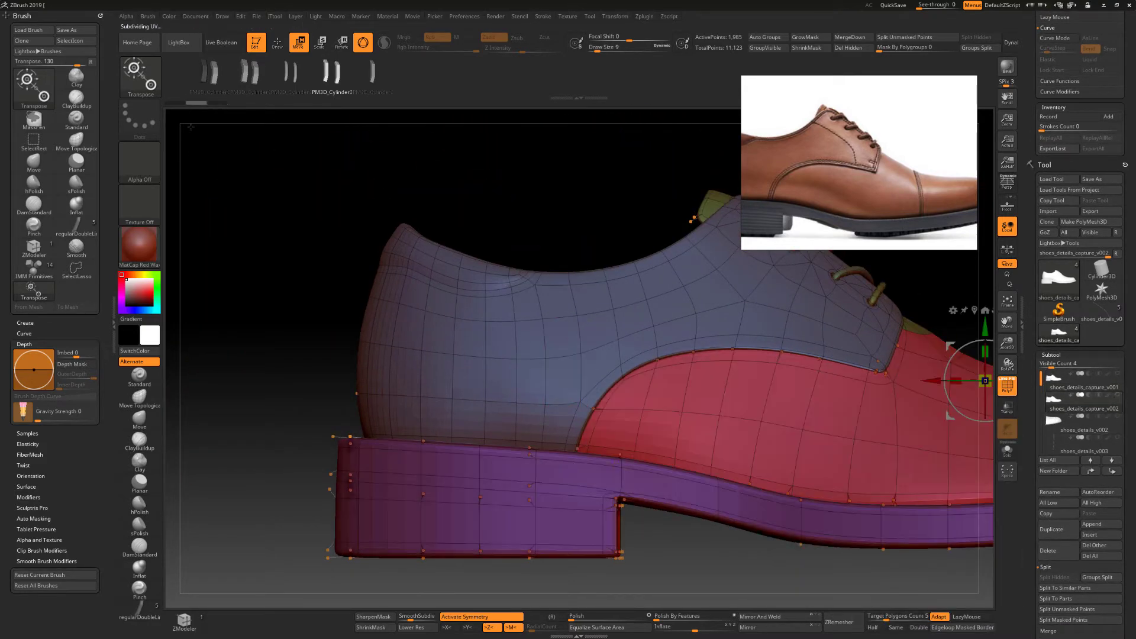
{"action": "key", "text": "ctrl"}
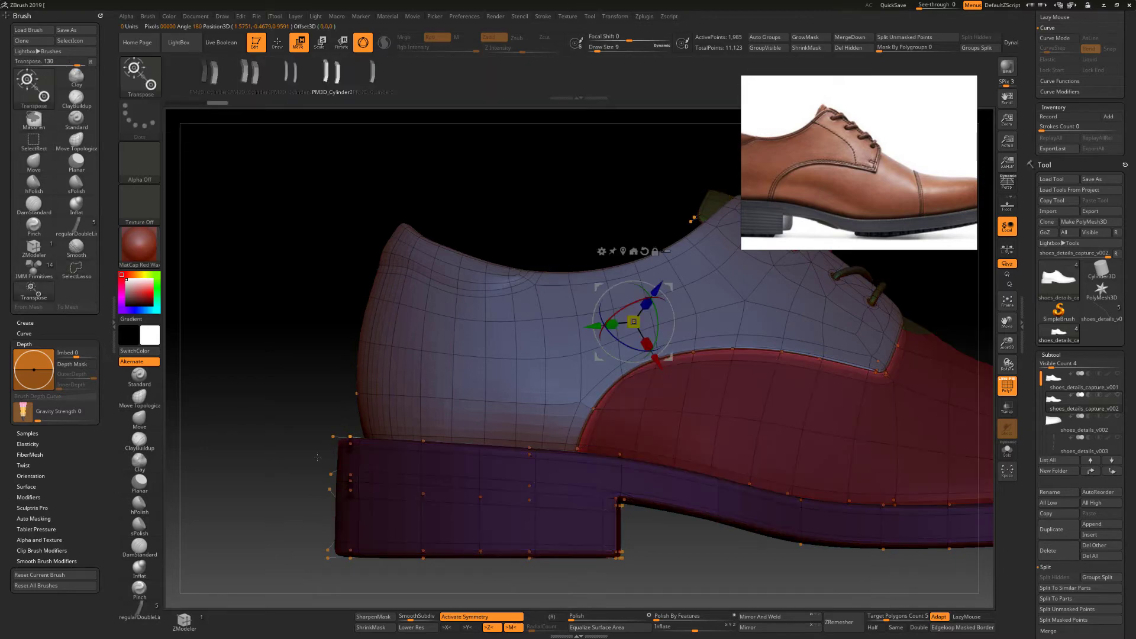
{"action": "mouse_move", "coordinate": [297, 427]}
{"action": "left_mouse_down"}
{"action": "mouse_move", "coordinate": [595, 173]}
{"action": "mouse_move", "coordinate": [681, 195]}
{"action": "left_mouse_up"}
{"action": "left_click", "coordinate": [1007, 449]}
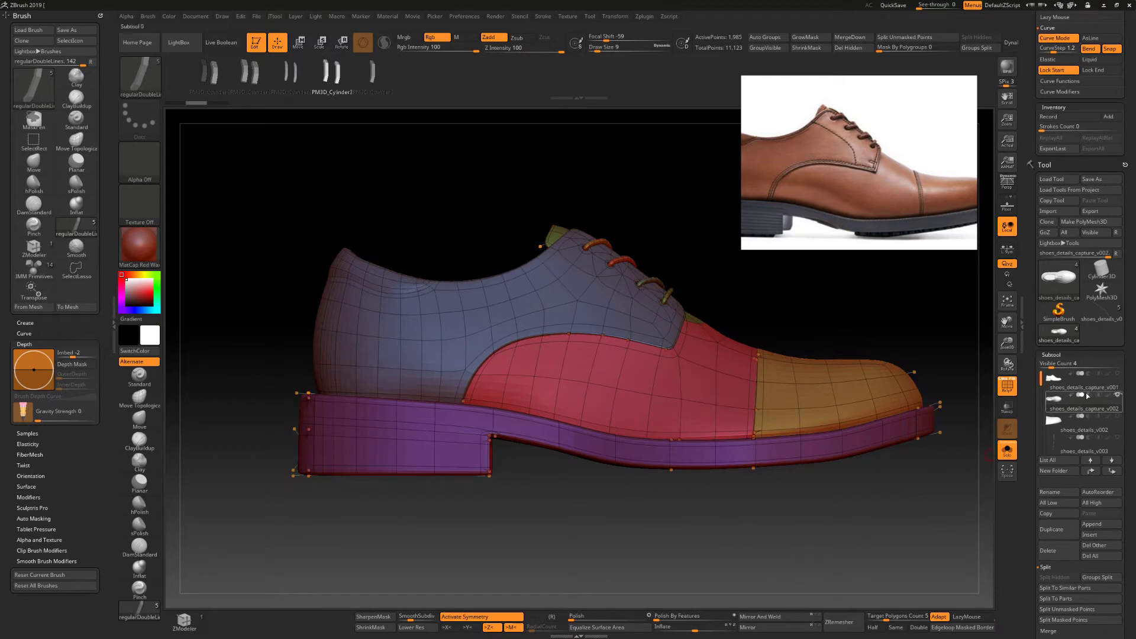
Isolate the blue upper piece and switch to the denser eyelet upper mesh.
{"action": "left_click", "coordinate": [1007, 450]}
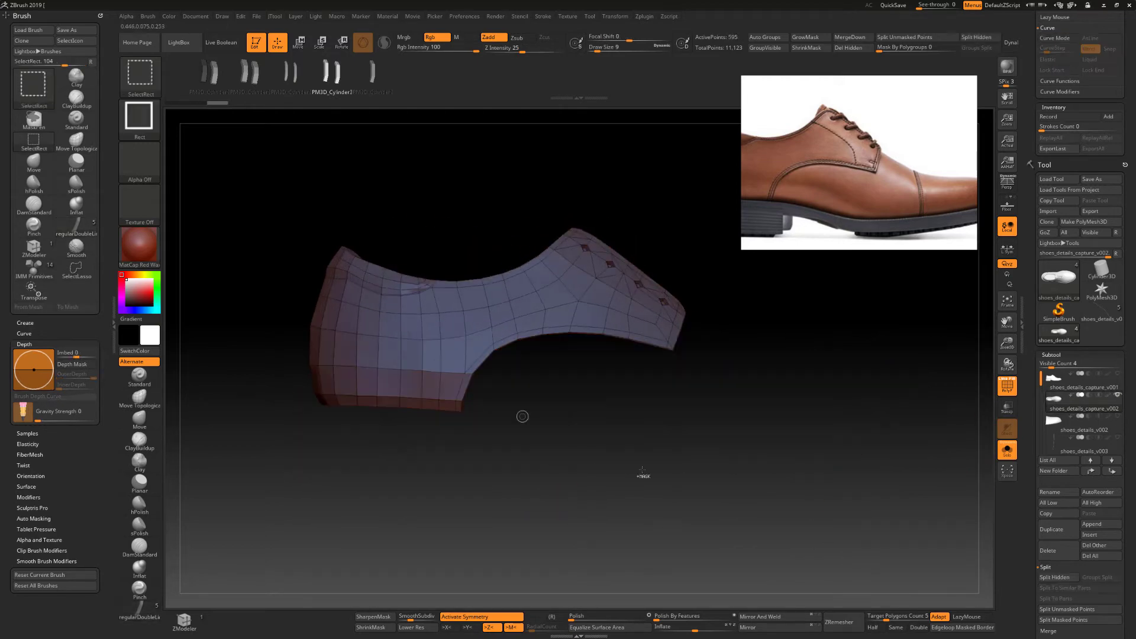
{"action": "key", "text": "f"}
{"action": "left_click", "coordinate": [1119, 396]}
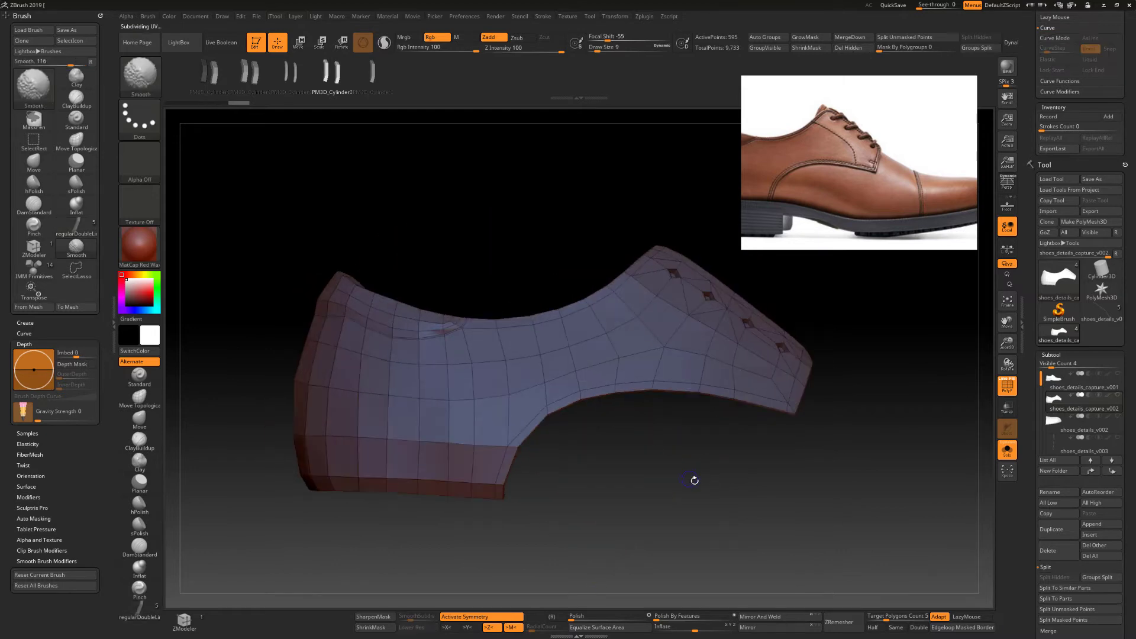
Subdivide the eyelet upper to level 3 and bring up its Geometry settings.
{"action": "key", "text": "ctrl+z"}
{"action": "key", "text": "ctrl+d"}
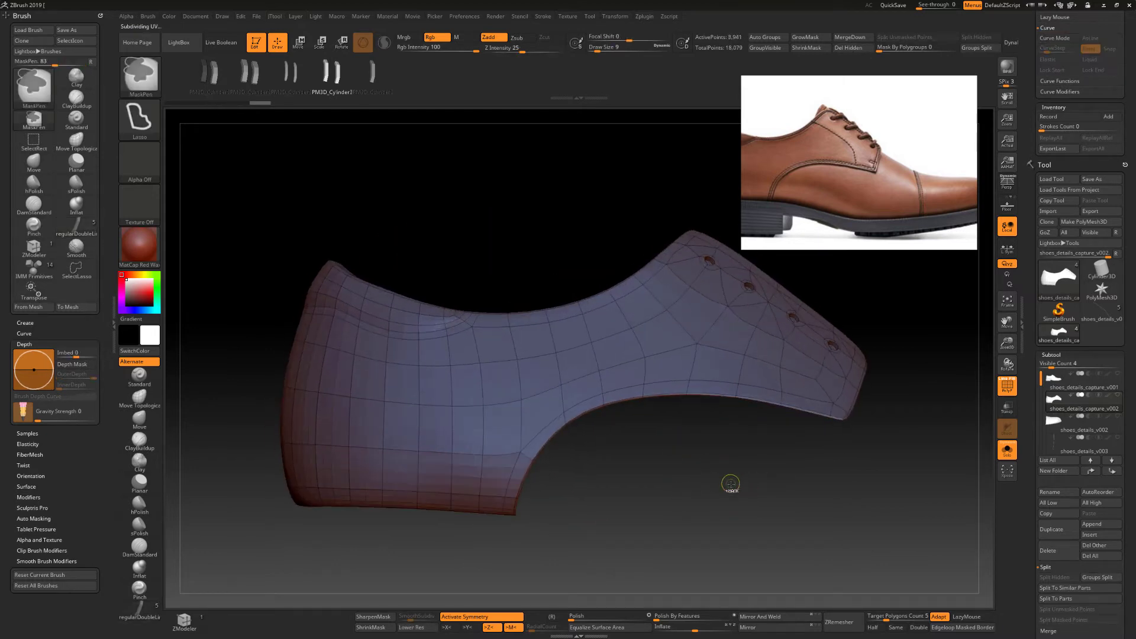
{"action": "key", "text": "ctrl+d"}
{"action": "scroll", "coordinate": [1065, 532], "scroll_direction": "down", "scroll_amount": 5}
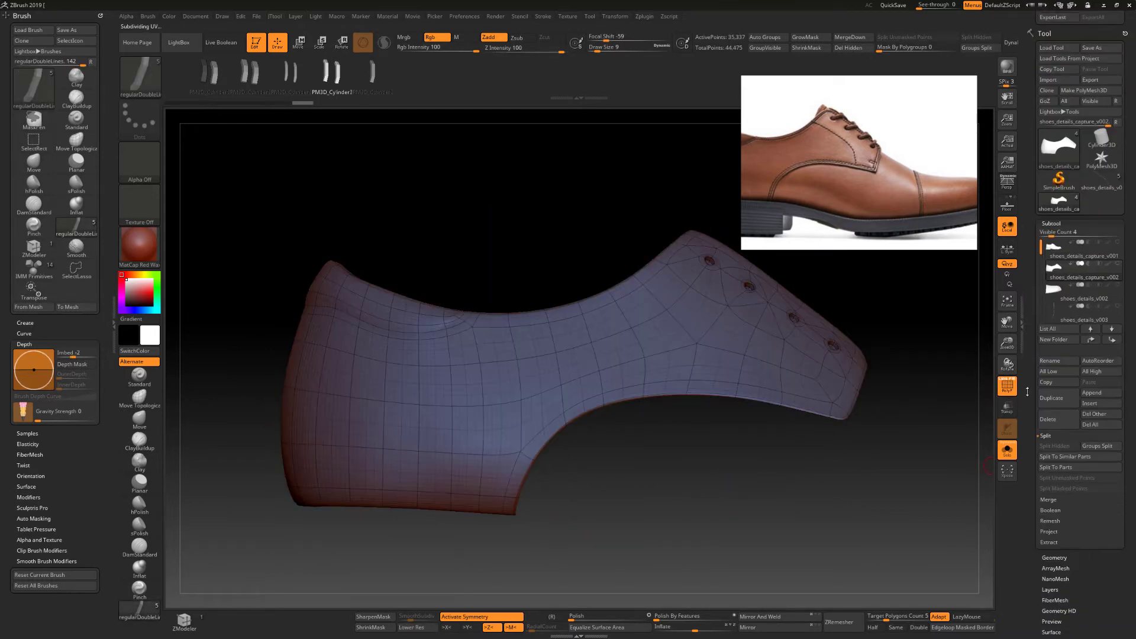
{"action": "left_click", "coordinate": [1053, 584]}
{"action": "mouse_move", "coordinate": [946, 406]}
{"action": "left_mouse_down", "text": "alt"}
{"action": "mouse_move", "coordinate": [869, 544]}
{"action": "mouse_move", "coordinate": [785, 373]}
{"action": "left_mouse_up", "text": "alt"}
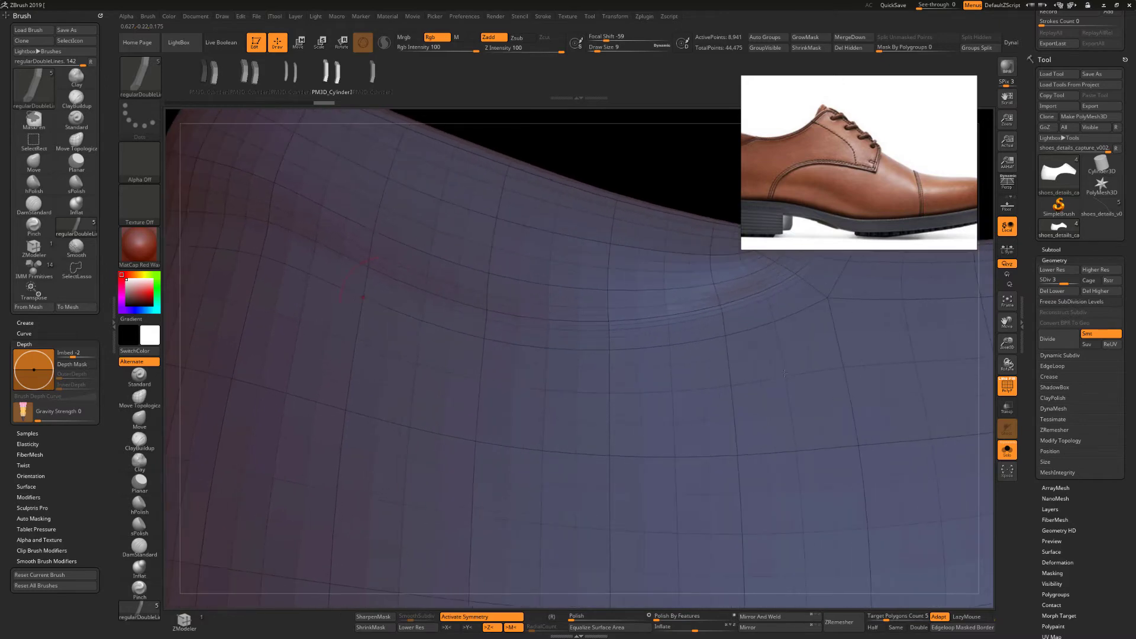
Orbit around the eyelet upper's raised edge strip, then zoom out to frame the whole piece.
{"action": "left_click_drag", "start_coordinate": [231, 113], "coordinate": [622, 183], "text": "alt"}
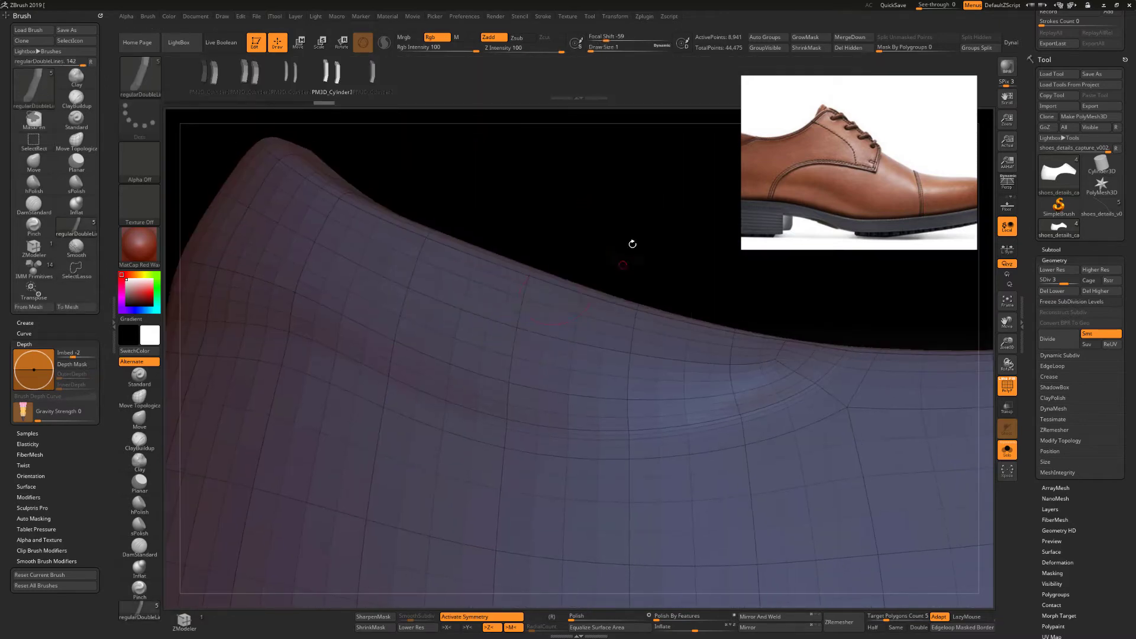
{"action": "left_click_drag", "start_coordinate": [590, 223], "coordinate": [588, 170]}
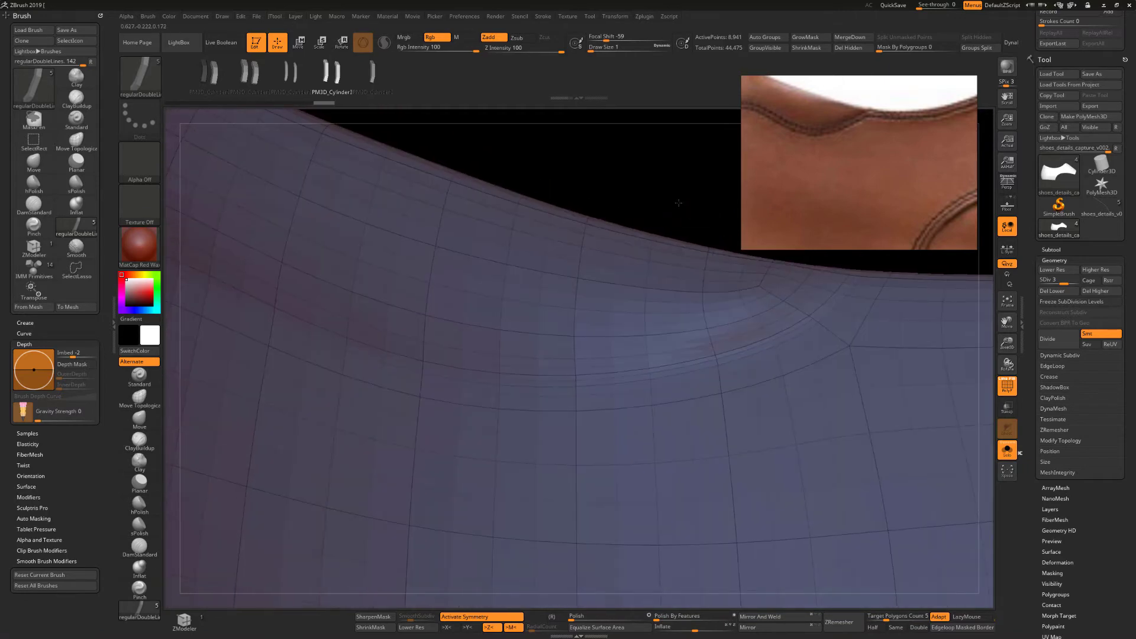
{"action": "left_click_drag", "start_coordinate": [672, 195], "coordinate": [538, 376]}
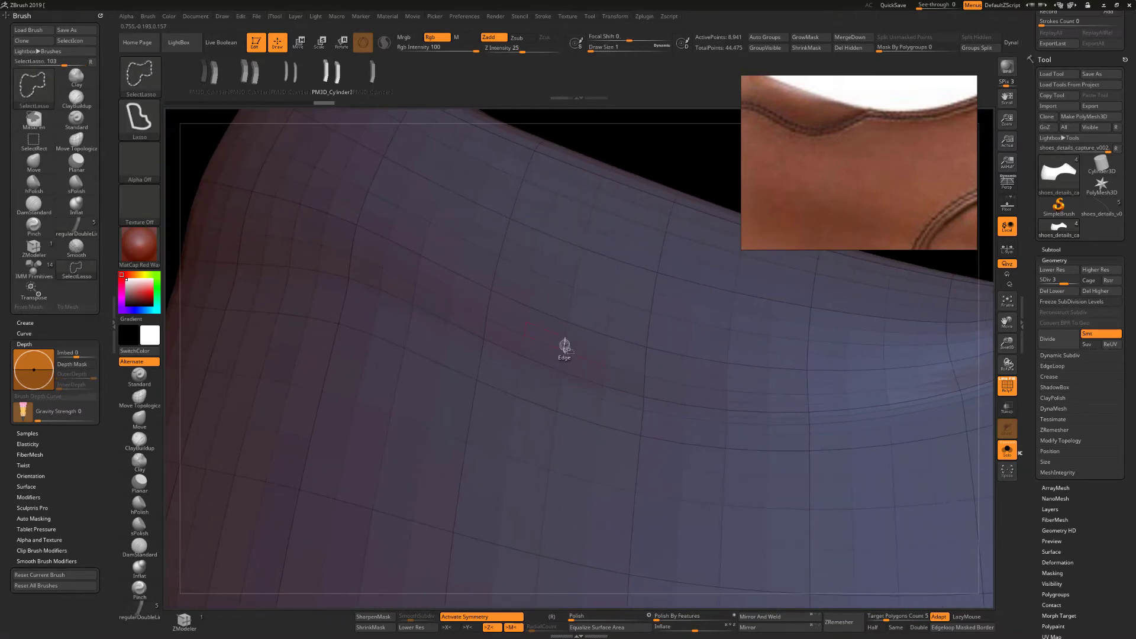
{"action": "mouse_move", "coordinate": [689, 153]}
{"action": "left_mouse_down"}
{"action": "mouse_move", "coordinate": [441, 175]}
{"action": "mouse_move", "coordinate": [560, 292]}
{"action": "mouse_move", "coordinate": [605, 253]}
{"action": "mouse_move", "coordinate": [489, 314]}
{"action": "mouse_move", "coordinate": [672, 201]}
{"action": "mouse_move", "coordinate": [575, 313]}
{"action": "mouse_move", "coordinate": [499, 207]}
{"action": "mouse_move", "coordinate": [393, 241]}
{"action": "mouse_move", "coordinate": [664, 241]}
{"action": "mouse_move", "coordinate": [672, 229]}
{"action": "mouse_move", "coordinate": [439, 343]}
{"action": "left_mouse_up"}
{"action": "mouse_move", "coordinate": [441, 305]}
{"action": "left_mouse_down"}
{"action": "mouse_move", "coordinate": [591, 241]}
{"action": "mouse_move", "coordinate": [655, 287]}
{"action": "mouse_move", "coordinate": [636, 469]}
{"action": "mouse_move", "coordinate": [634, 270]}
{"action": "mouse_move", "coordinate": [677, 452]}
{"action": "left_mouse_up"}
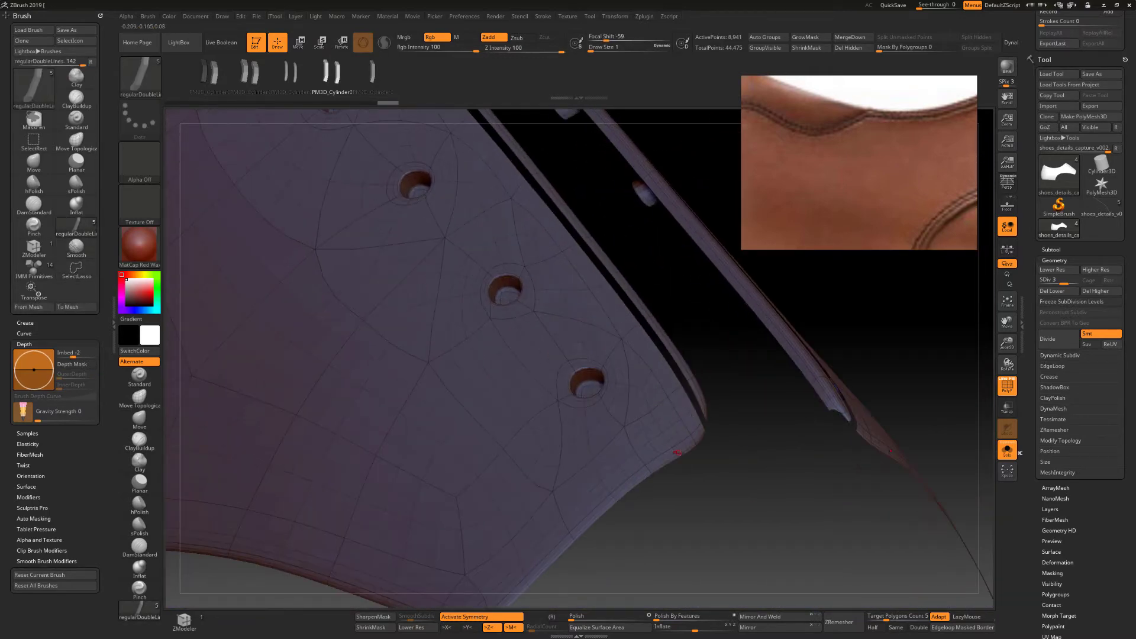
{"action": "mouse_move", "coordinate": [707, 496]}
{"action": "left_mouse_down"}
{"action": "mouse_move", "coordinate": [629, 479]}
{"action": "mouse_move", "coordinate": [428, 246]}
{"action": "mouse_move", "coordinate": [554, 249]}
{"action": "left_mouse_up"}
{"action": "scroll", "coordinate": [814, 141], "scroll_direction": "down", "scroll_amount": 3}
{"action": "scroll", "coordinate": [814, 141], "scroll_direction": "up", "scroll_amount": 3}
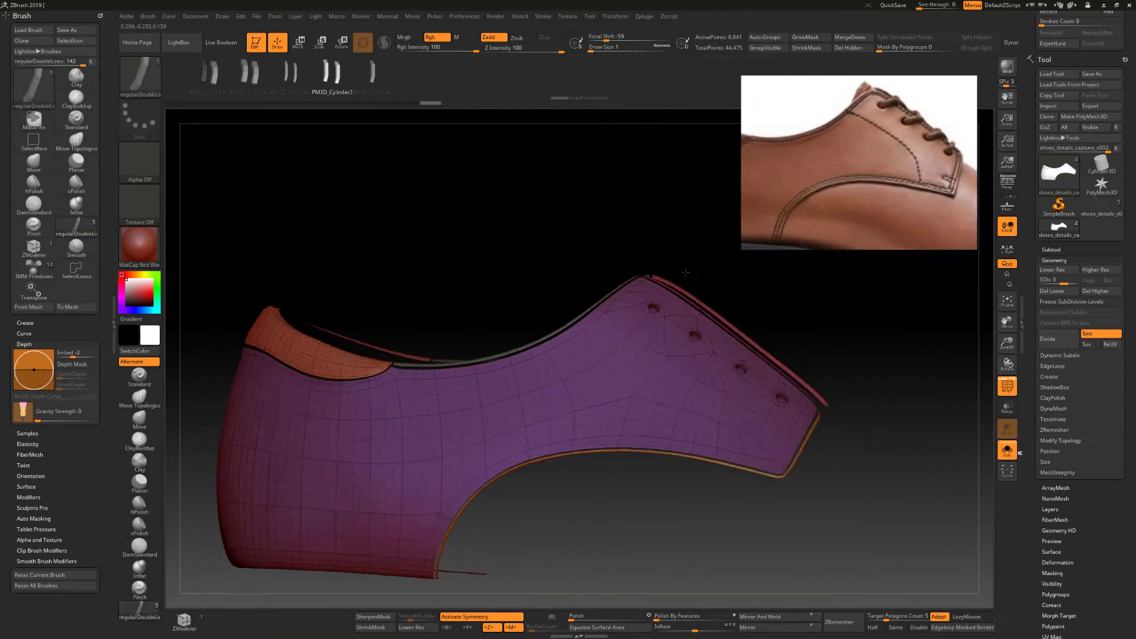
Hide the orange heel-collar polygroup, leaving the purple eyelet panel.
{"action": "mouse_move", "coordinate": [710, 414]}
{"action": "left_mouse_down"}
{"action": "mouse_move", "coordinate": [651, 260]}
{"action": "mouse_move", "coordinate": [507, 283]}
{"action": "left_mouse_up"}
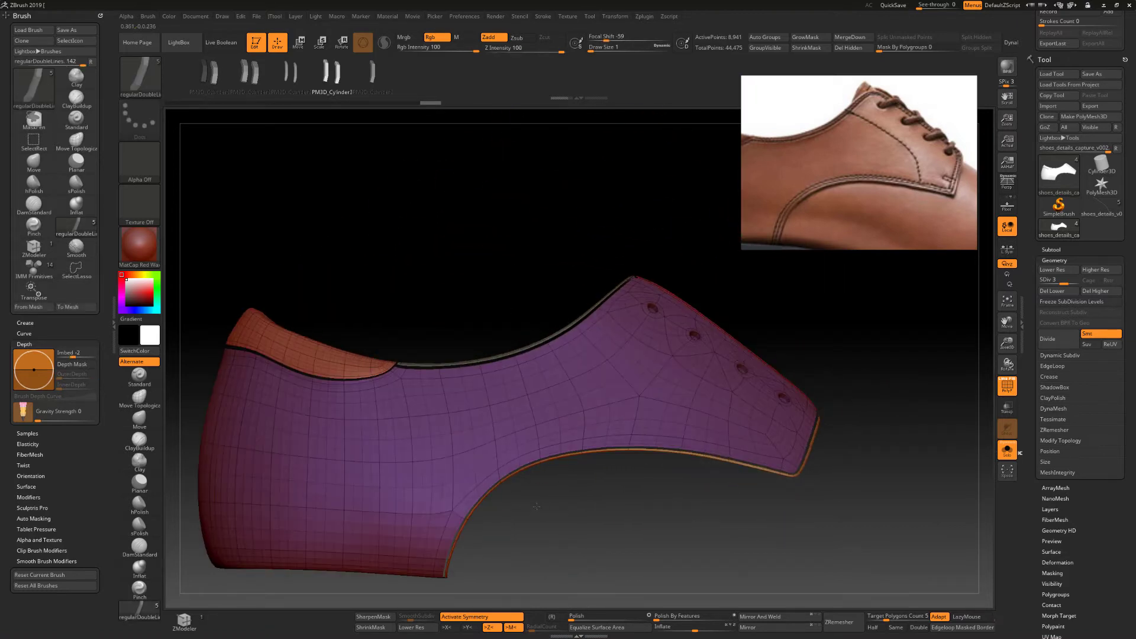
{"action": "left_click_drag", "start_coordinate": [536, 507], "coordinate": [926, 303]}
{"action": "left_click", "coordinate": [495, 402], "text": "ctrl+shift"}
{"action": "left_click_drag", "start_coordinate": [807, 449], "coordinate": [863, 350]}
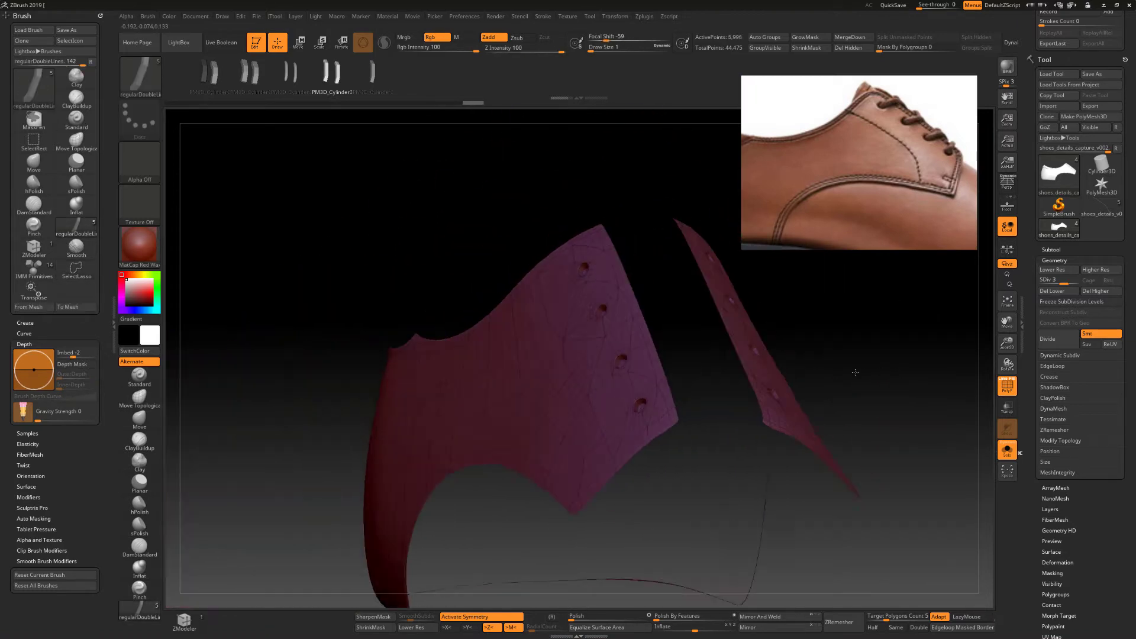
Grow the visible area of the eyelet panel slightly with Visibility > Grow.
{"action": "scroll", "coordinate": [1035, 401], "scroll_direction": "down", "scroll_amount": 1}
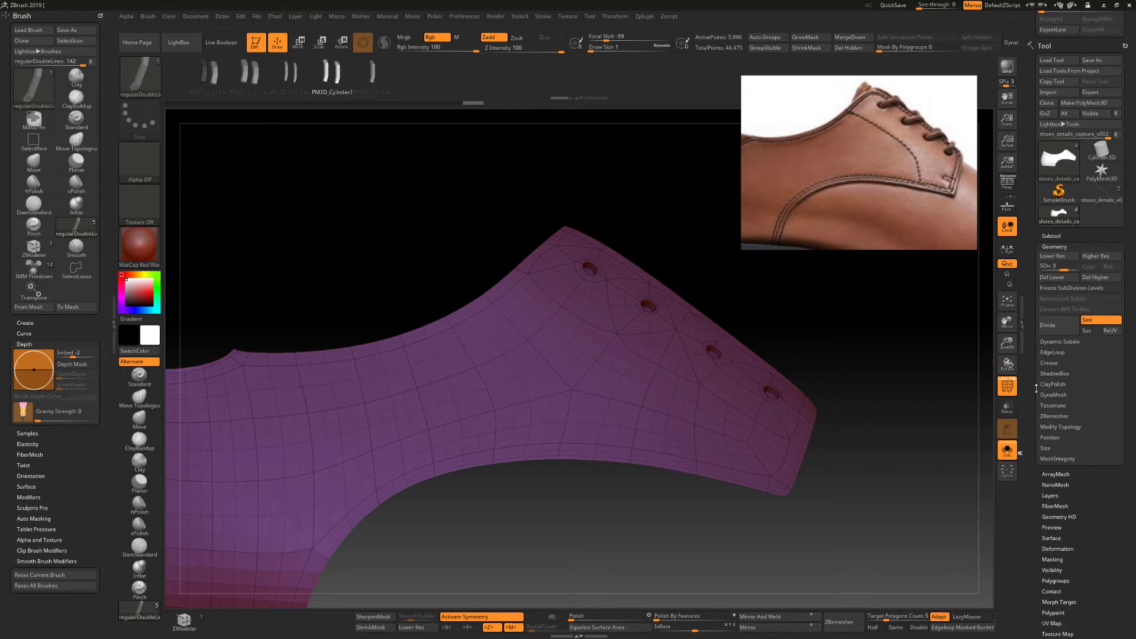
{"action": "scroll", "coordinate": [1041, 322], "scroll_direction": "down", "scroll_amount": 5}
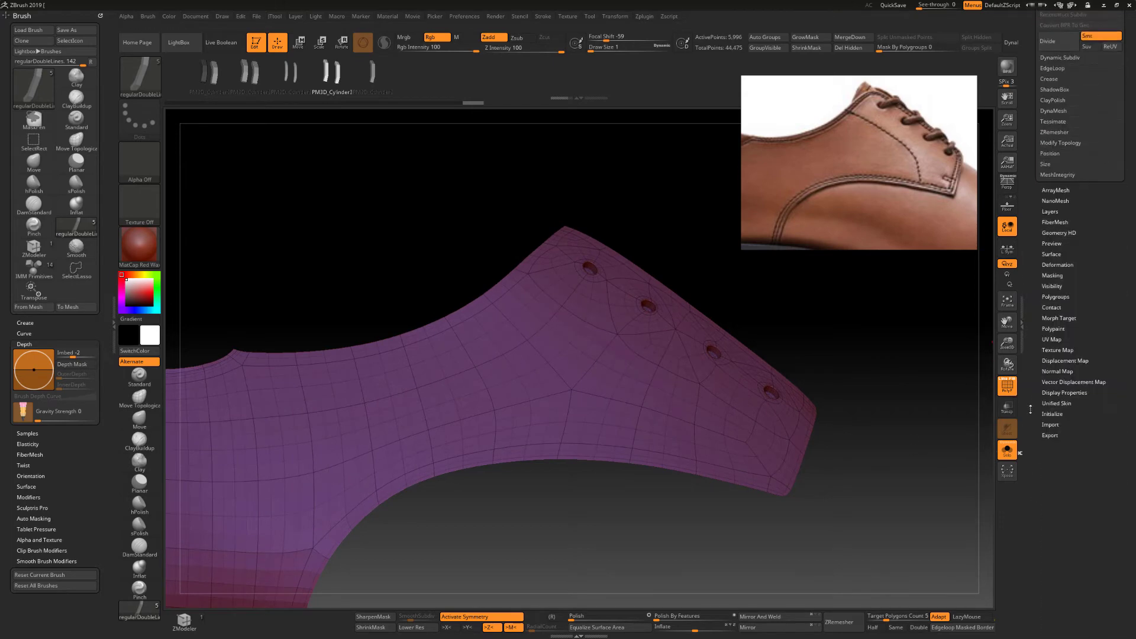
{"action": "left_click", "coordinate": [1052, 289]}
{"action": "left_click", "coordinate": [1053, 365]}
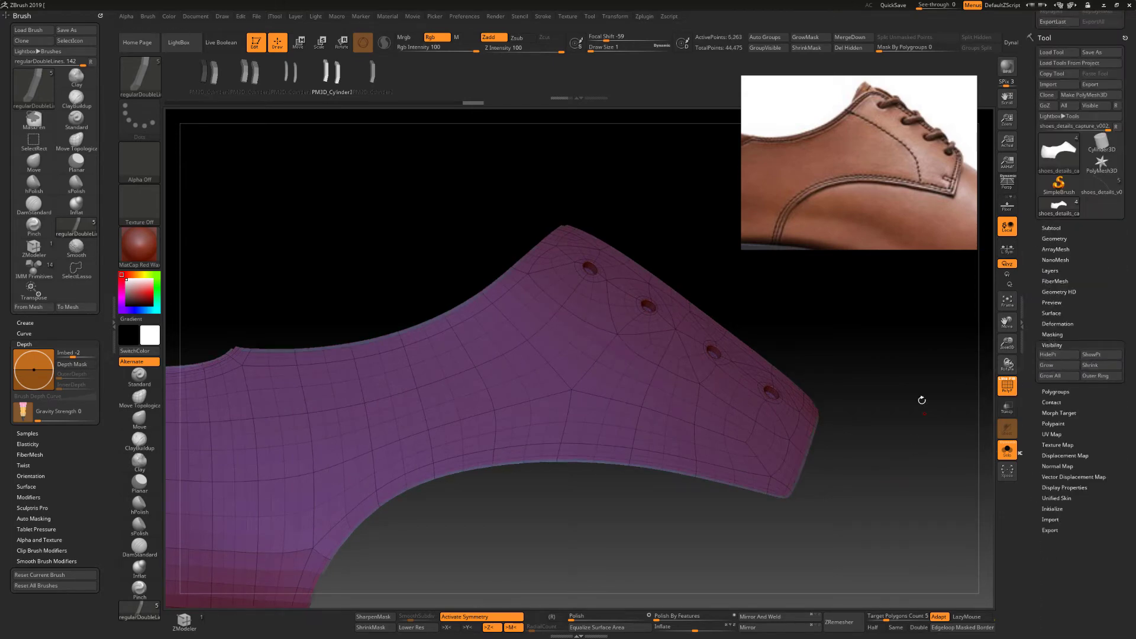
{"action": "left_click_drag", "start_coordinate": [921, 399], "coordinate": [885, 411]}
{"action": "left_click_drag", "start_coordinate": [734, 476], "coordinate": [787, 476]}
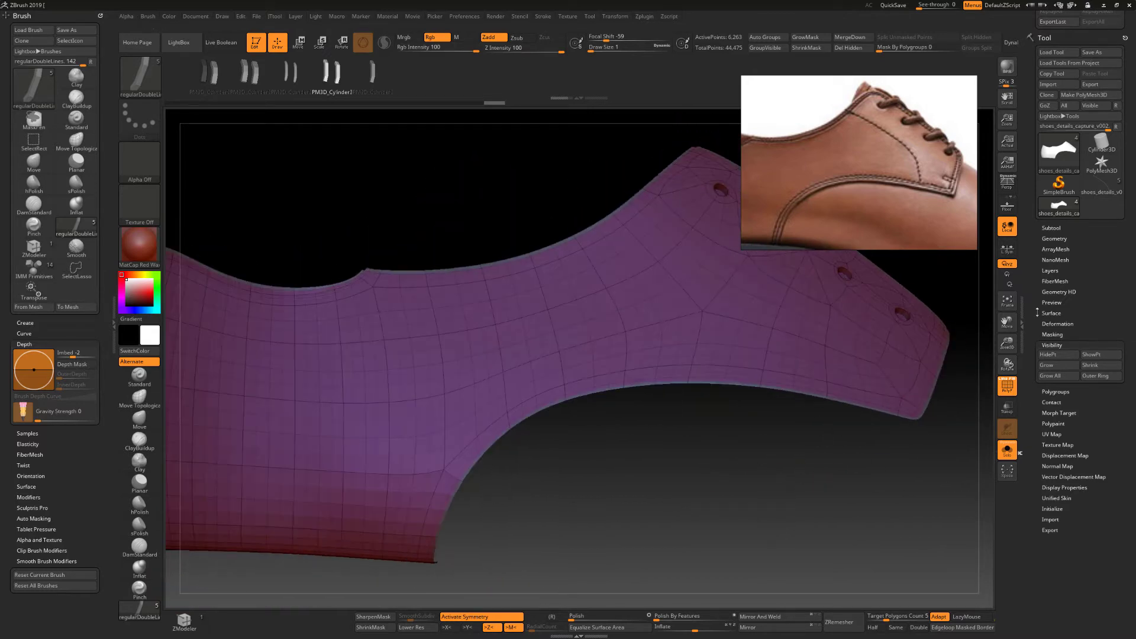
Enable Curve Mode stroking and bring up the Lazy Mouse settings.
{"action": "scroll", "coordinate": [1059, 237], "scroll_direction": "up", "scroll_amount": 5}
{"action": "left_click", "coordinate": [1055, 201]}
{"action": "left_click", "coordinate": [1054, 181]}
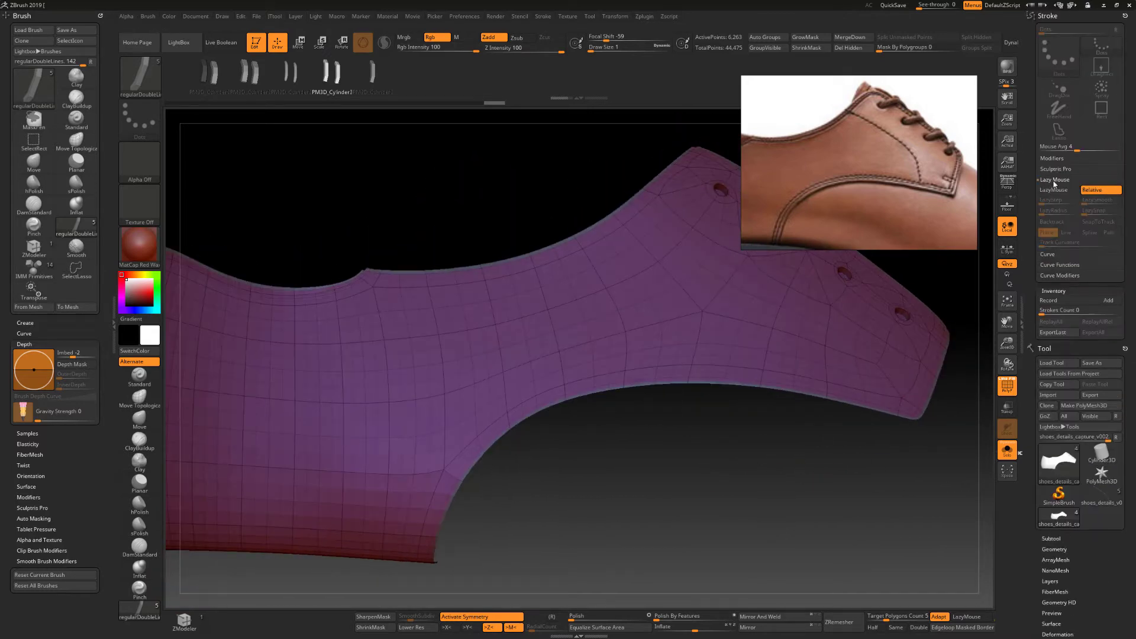
{"action": "left_click_drag", "start_coordinate": [770, 479], "coordinate": [435, 335]}
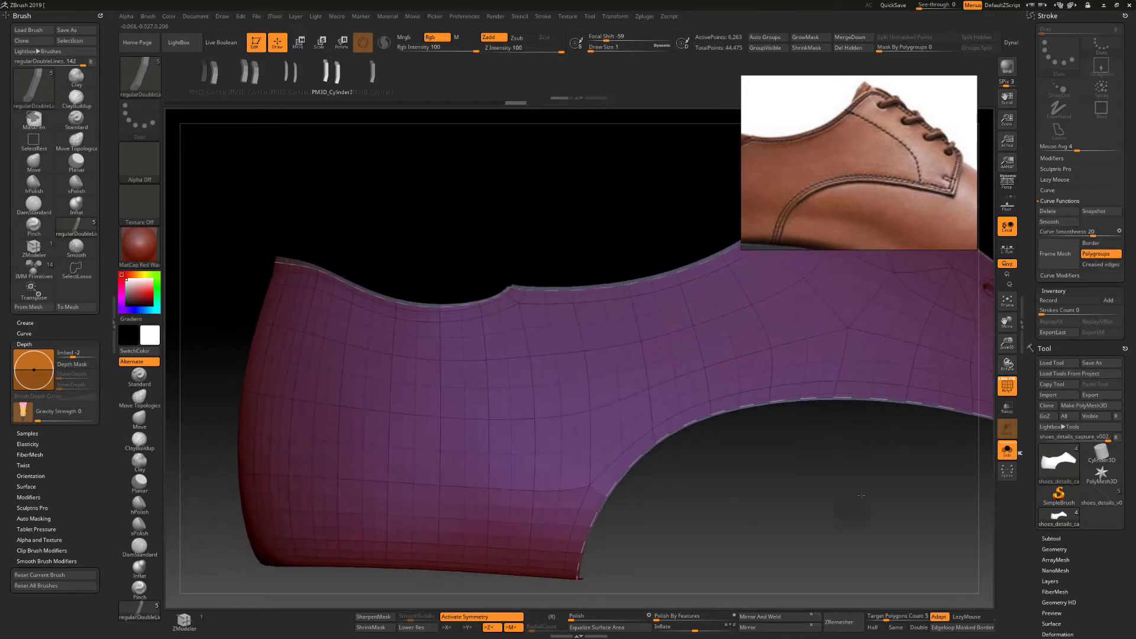
Enlarge the brush draw size and bring up the upper's subdivision level settings.
{"action": "key", "text": "space"}
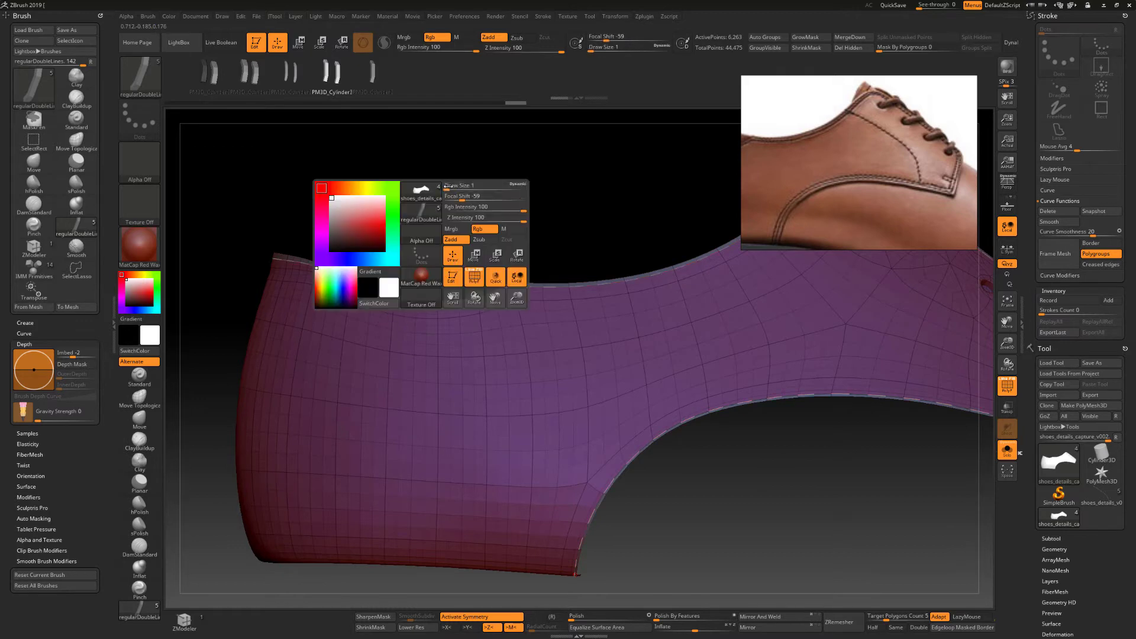
{"action": "left_click_drag", "start_coordinate": [451, 185], "coordinate": [467, 185]}
{"action": "left_click", "coordinate": [395, 297]}
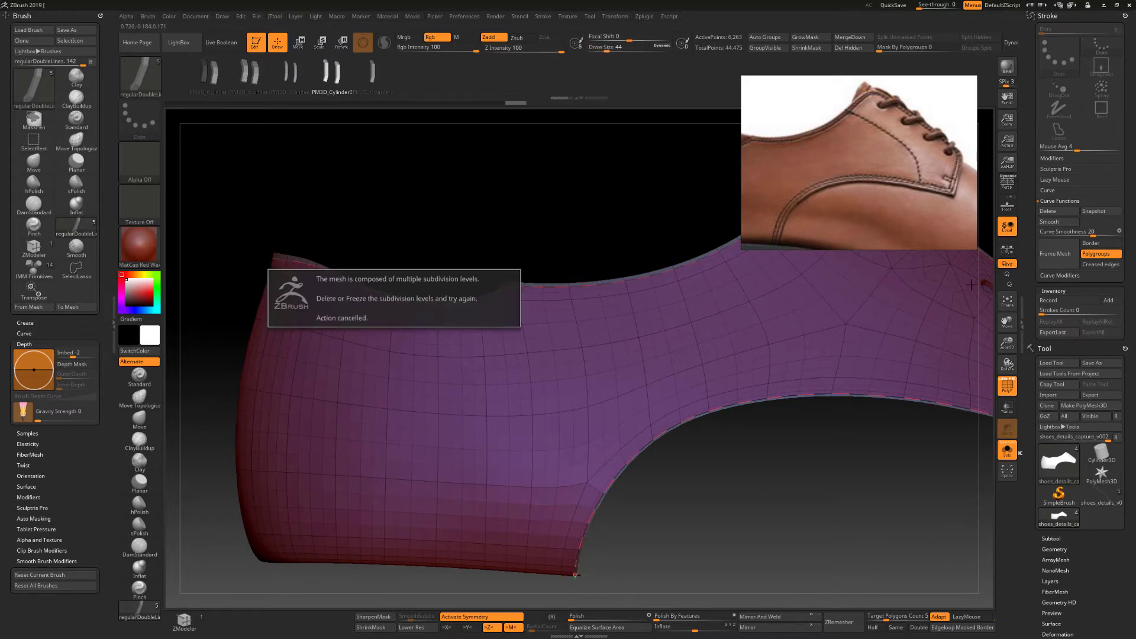
{"action": "left_click", "coordinate": [1054, 549]}
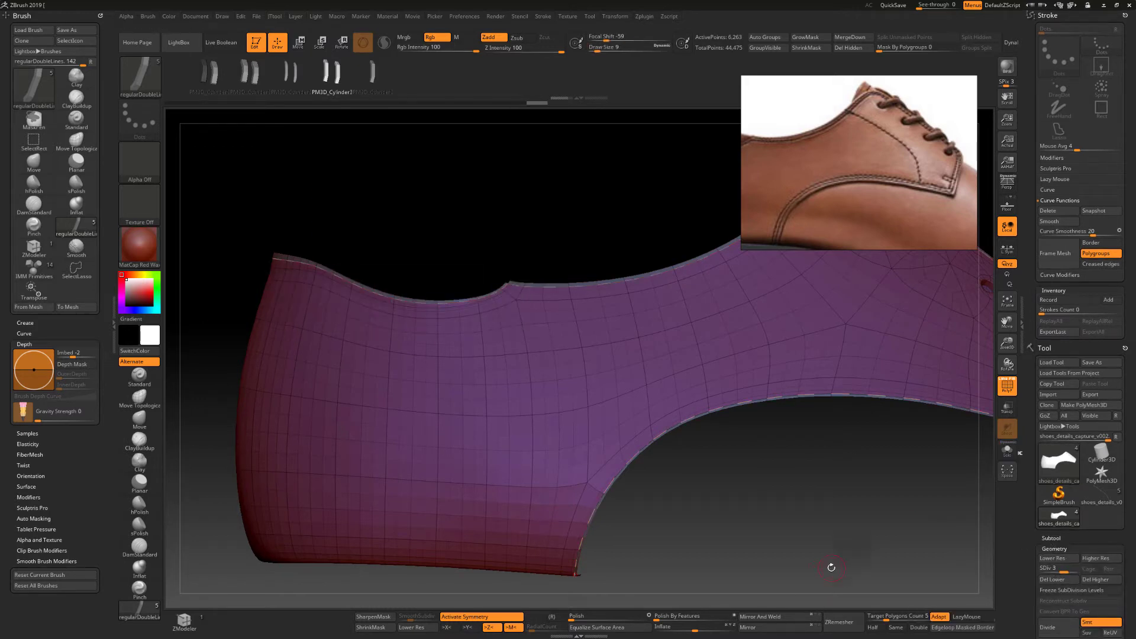
{"action": "mouse_move", "coordinate": [831, 567]}
{"action": "left_mouse_down"}
{"action": "mouse_move", "coordinate": [879, 489]}
{"action": "mouse_move", "coordinate": [982, 521]}
{"action": "left_mouse_up"}
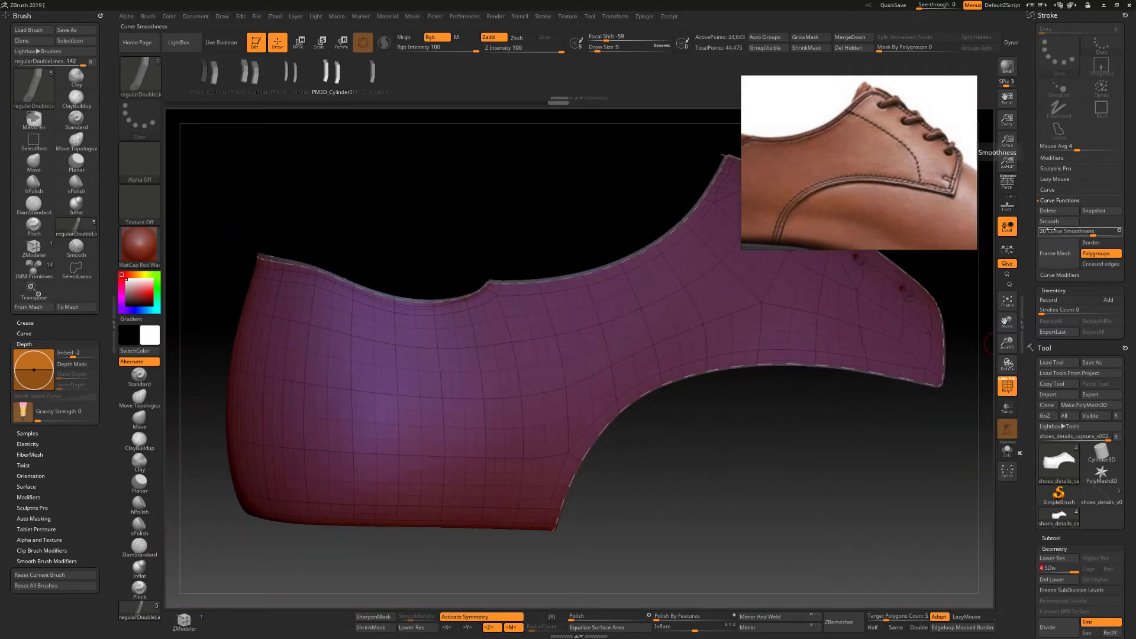
Freeze the upper's subdivision levels, unhide the collar and trim, and subdivide once more.
{"action": "left_click", "coordinate": [1053, 587]}
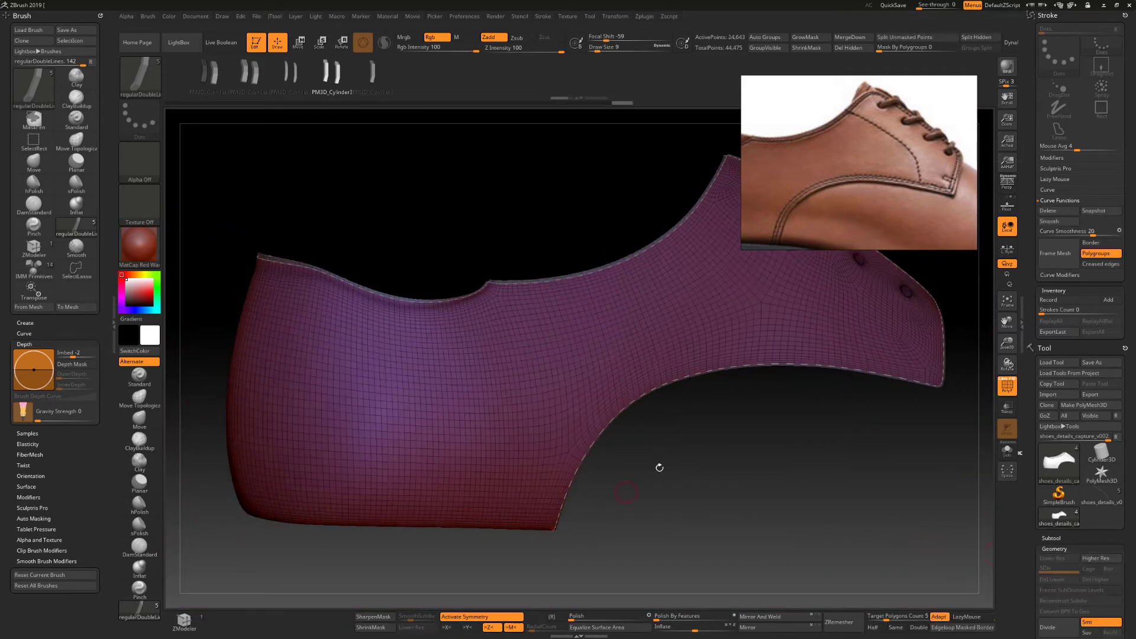
{"action": "left_click", "coordinate": [720, 454], "text": "ctrl+shift"}
{"action": "left_click_drag", "start_coordinate": [720, 454], "coordinate": [746, 438]}
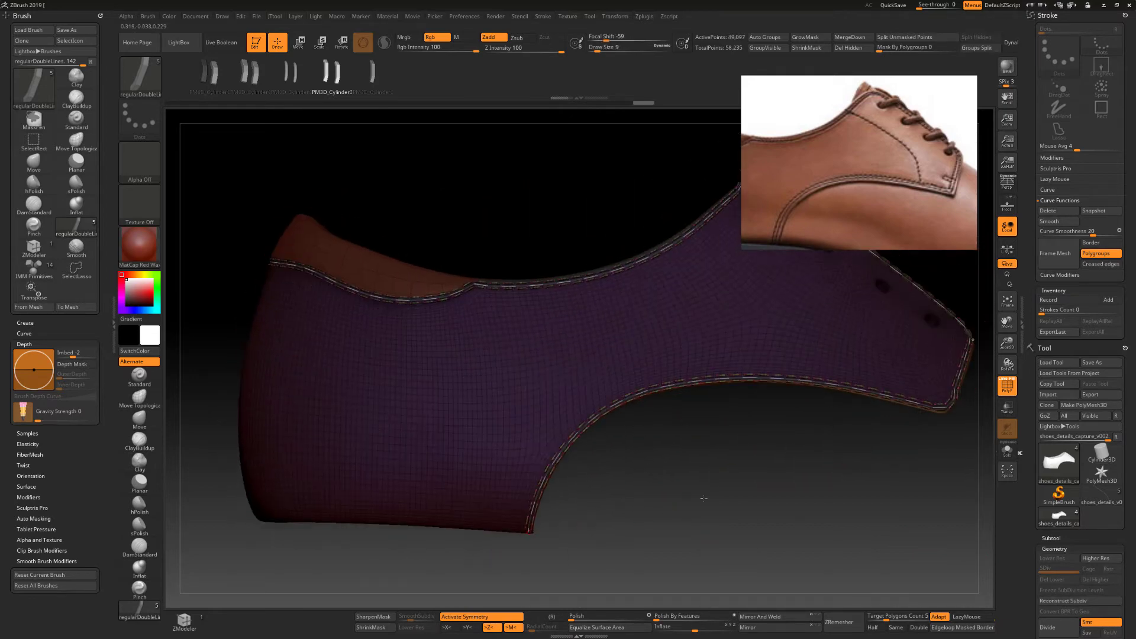
{"action": "left_click_drag", "start_coordinate": [834, 451], "coordinate": [732, 472]}
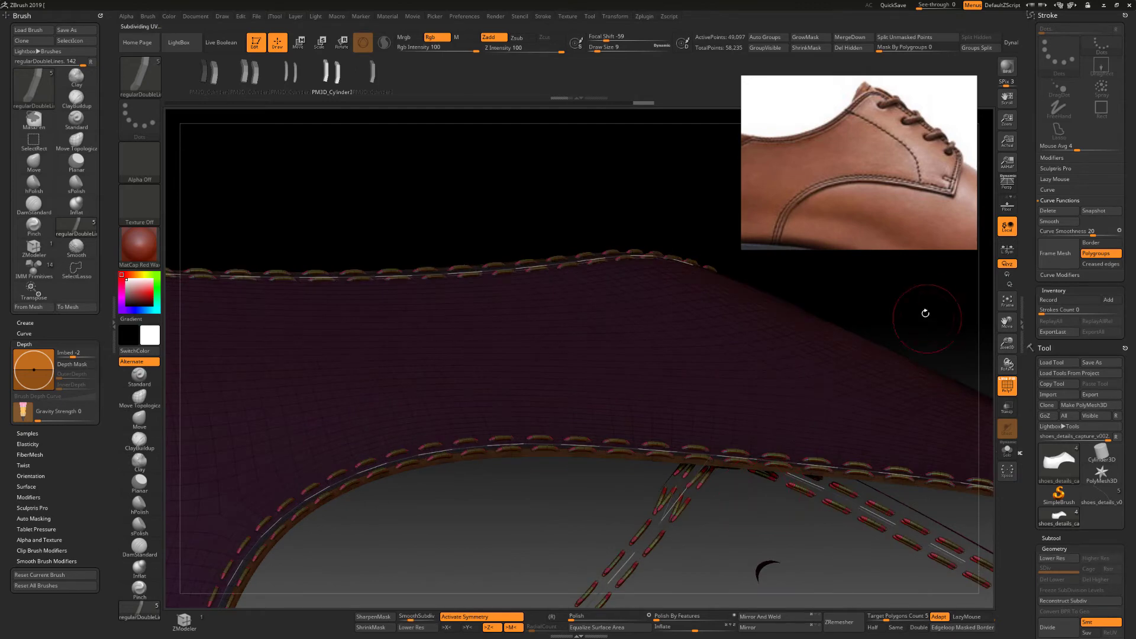
{"action": "key", "text": "ctrl+d"}
{"action": "key", "text": "f"}
{"action": "left_click_drag", "start_coordinate": [865, 507], "coordinate": [592, 532]}
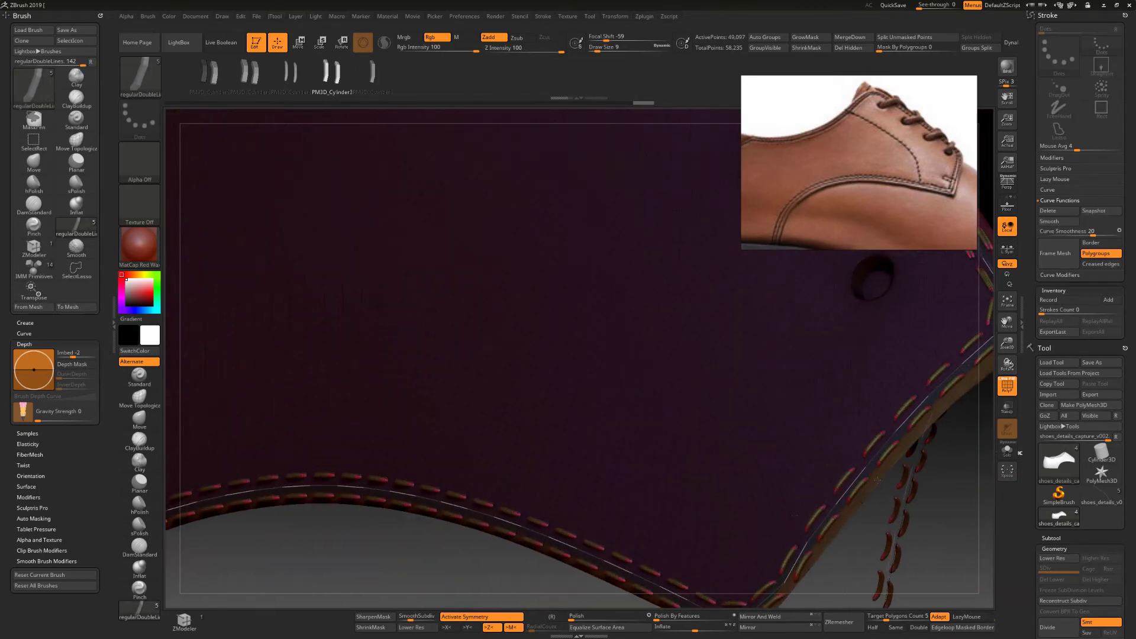
{"action": "scroll", "coordinate": [1049, 476], "scroll_direction": "down", "scroll_amount": 5}
Split the unmasked stitching into its own subtool and make it active.
{"action": "left_click", "coordinate": [1050, 276]}
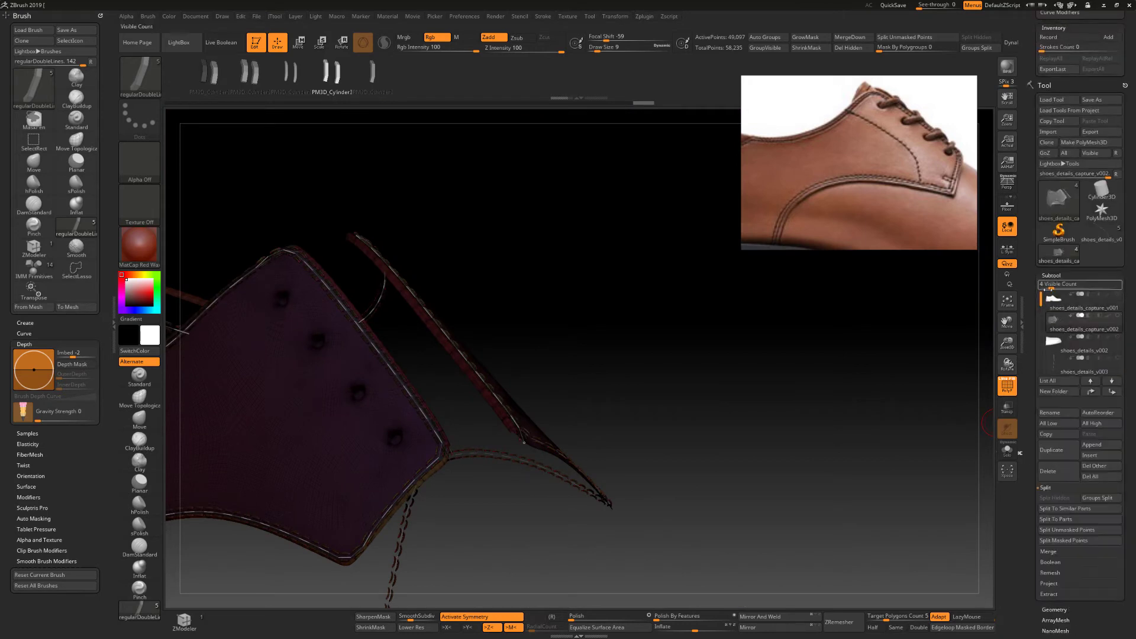
{"action": "left_click", "coordinate": [1043, 530]}
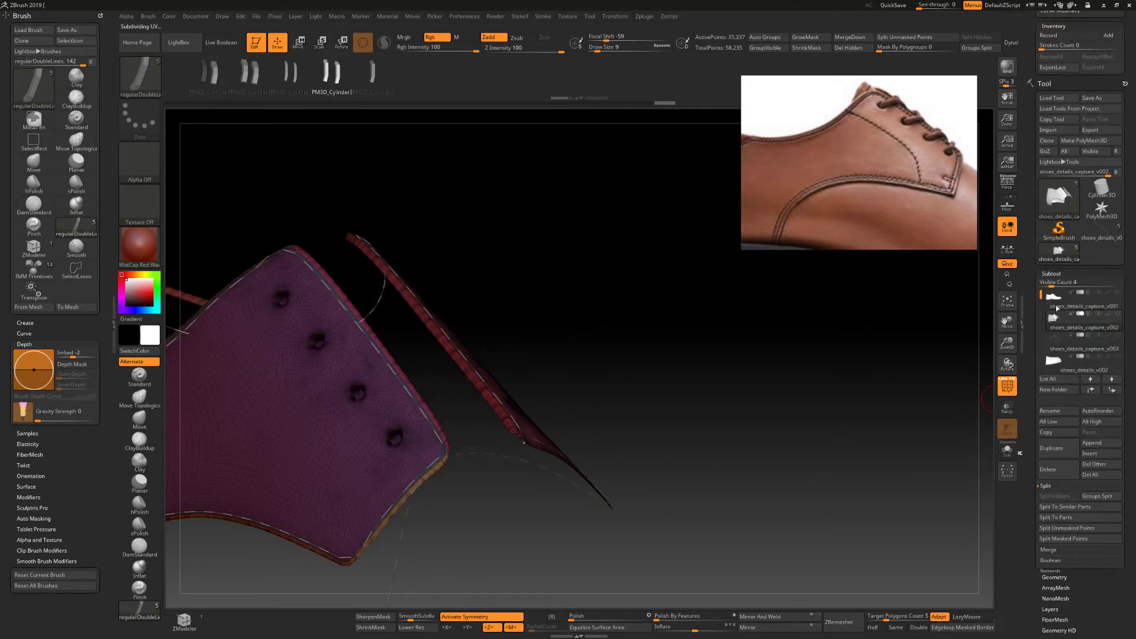
{"action": "left_click", "coordinate": [1115, 293], "text": "shift"}
{"action": "left_click", "coordinate": [1059, 362]}
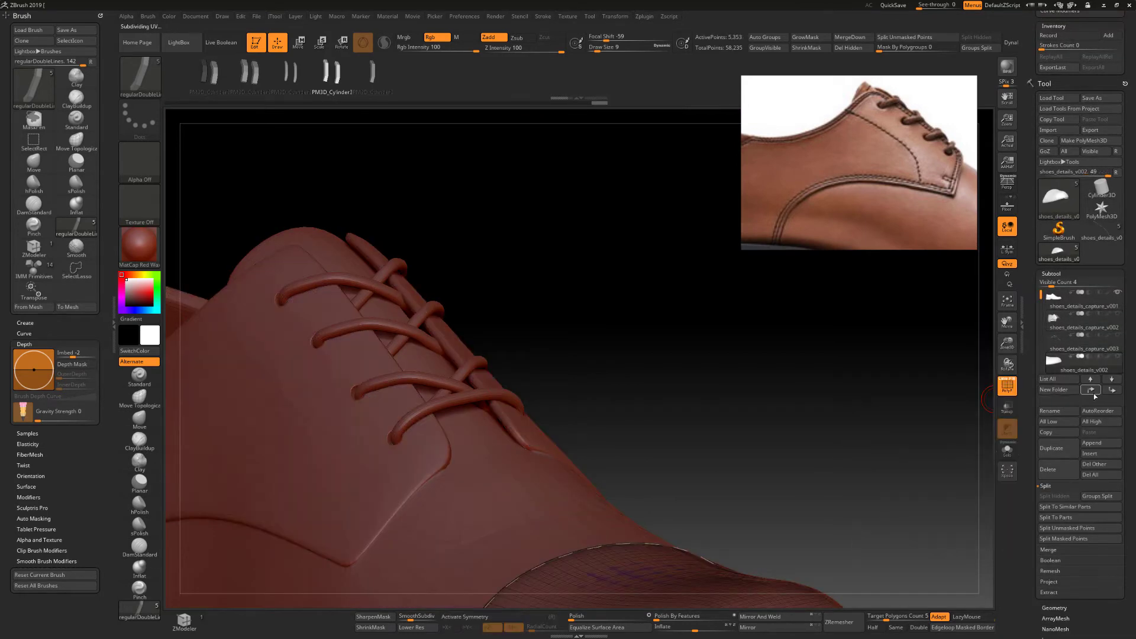
{"action": "left_click", "coordinate": [1120, 347]}
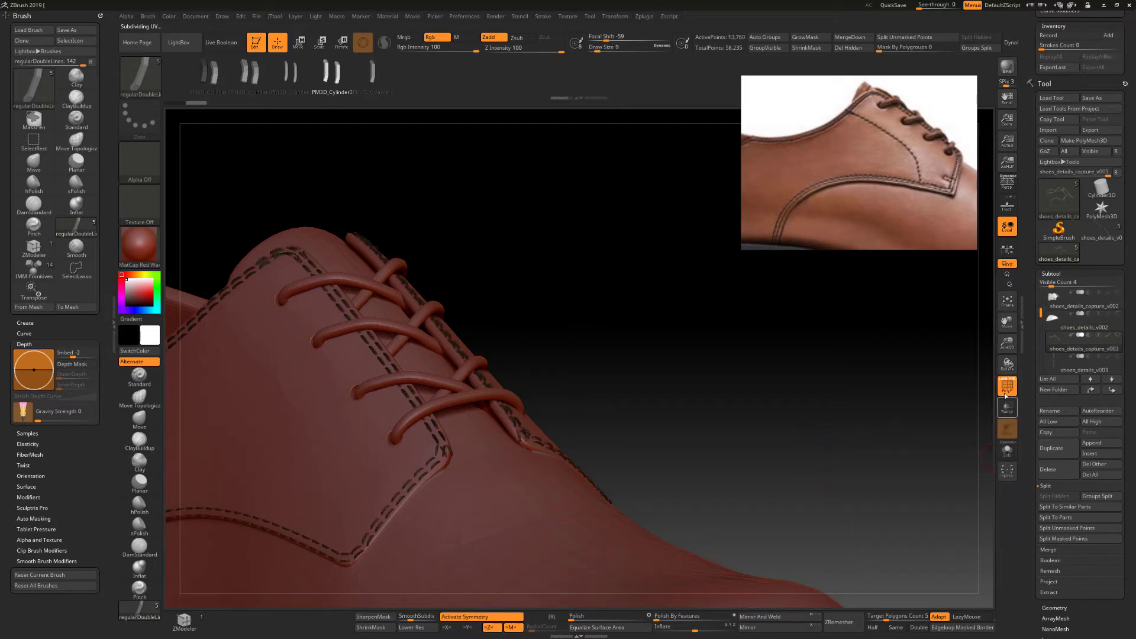
Delete the stray stitch subtool, then lay double stitching along the lace panel edges.
{"action": "mouse_move", "coordinate": [835, 431]}
{"action": "left_mouse_down"}
{"action": "mouse_move", "coordinate": [961, 314]}
{"action": "mouse_move", "coordinate": [895, 368]}
{"action": "left_mouse_up"}
{"action": "key", "text": "alt+s"}
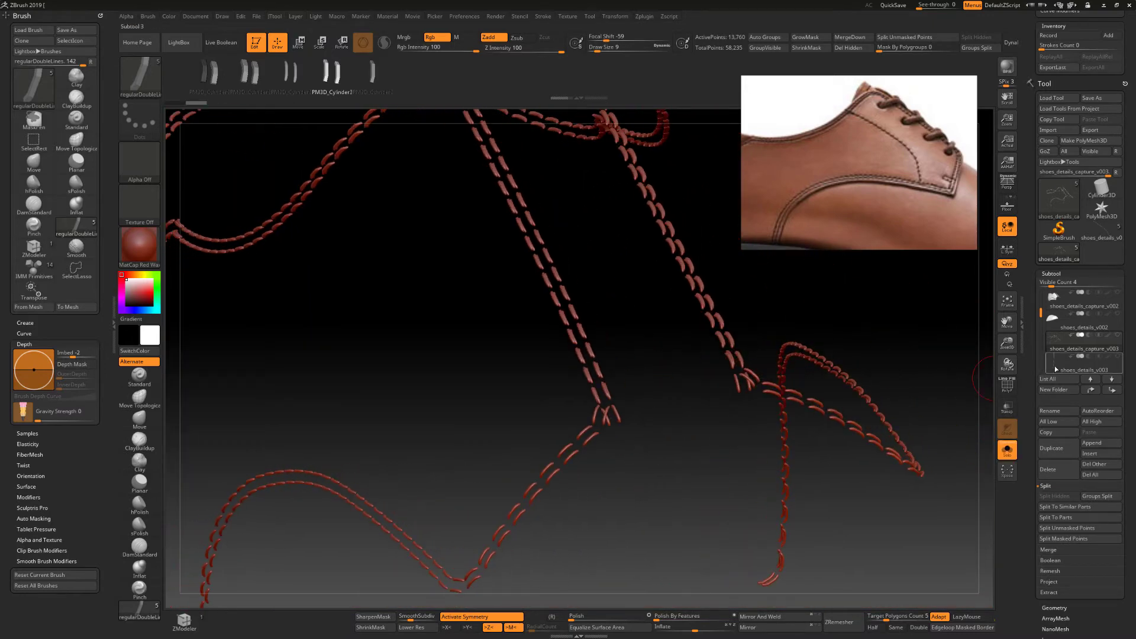
{"action": "left_click", "coordinate": [1050, 471]}
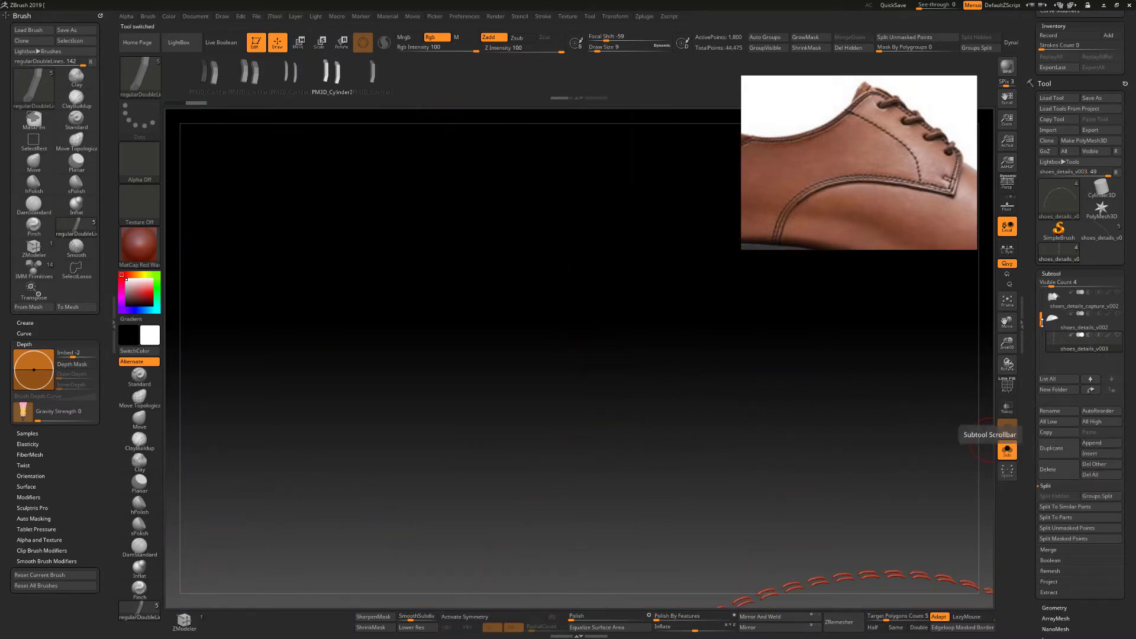
{"action": "left_click", "coordinate": [1007, 451]}
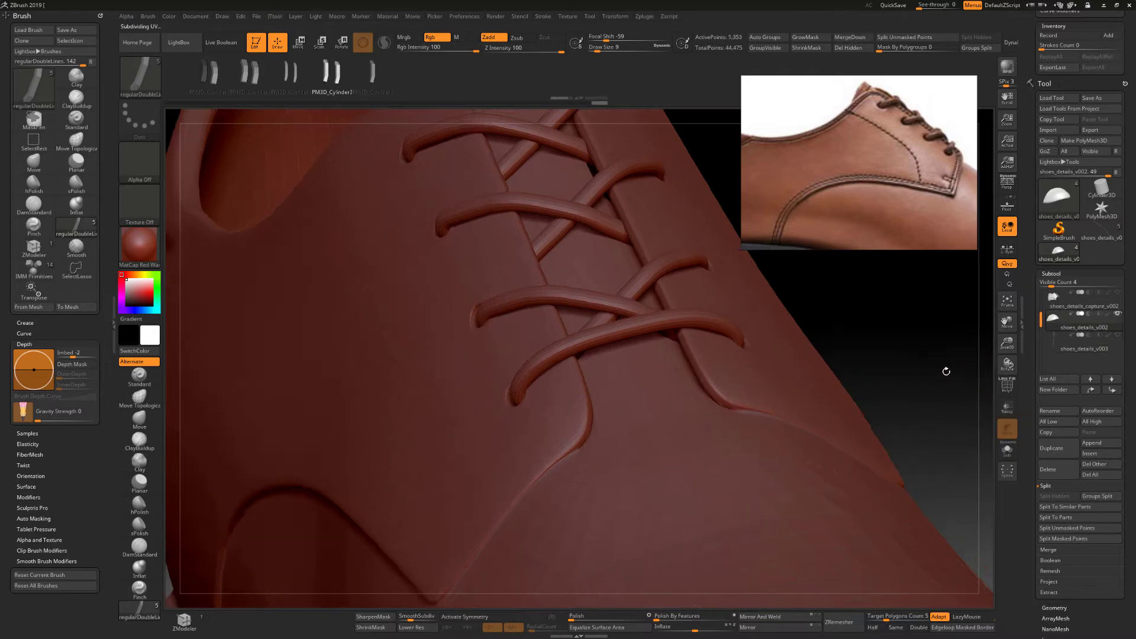
{"action": "key", "text": "alt+s"}
{"action": "left_click", "coordinate": [1076, 322]}
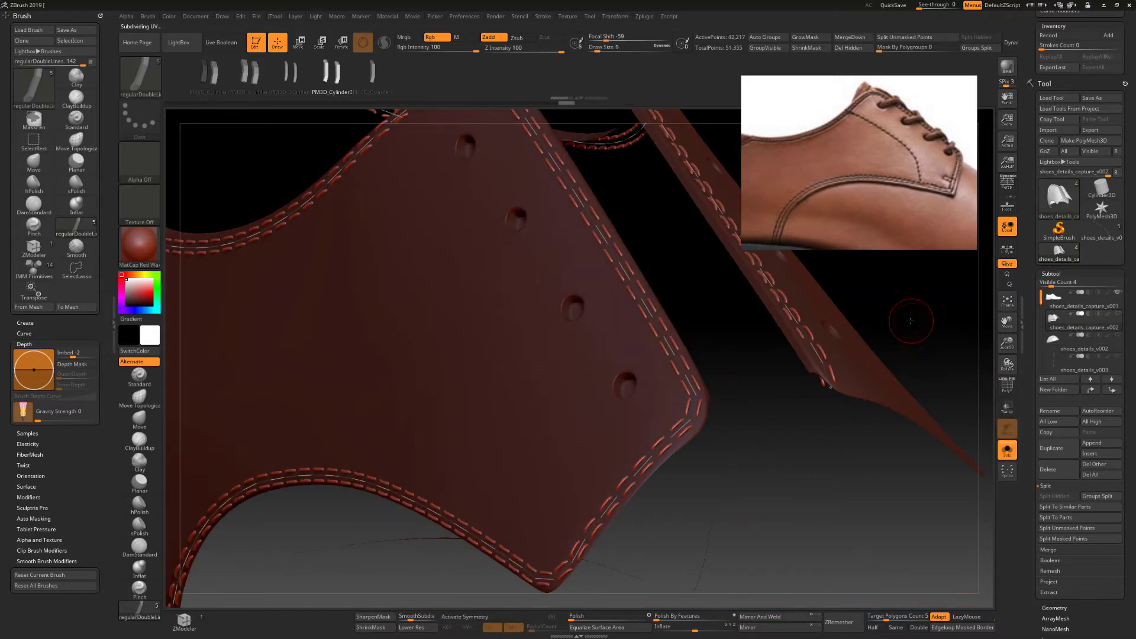
{"action": "mouse_move", "coordinate": [908, 320]}
{"action": "left_mouse_down"}
{"action": "mouse_move", "coordinate": [913, 336]}
{"action": "mouse_move", "coordinate": [851, 376]}
{"action": "mouse_move", "coordinate": [1031, 451]}
{"action": "mouse_move", "coordinate": [1056, 317]}
{"action": "left_mouse_up"}
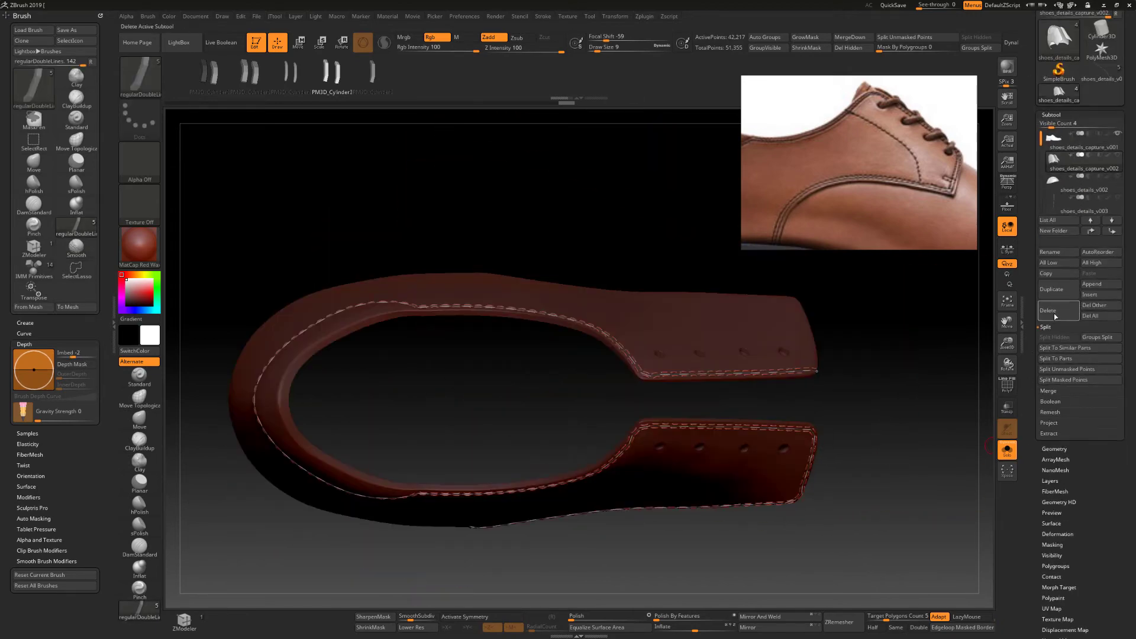
Split the collar stitches into a separate subtool and make it active.
{"action": "left_click", "coordinate": [1060, 370]}
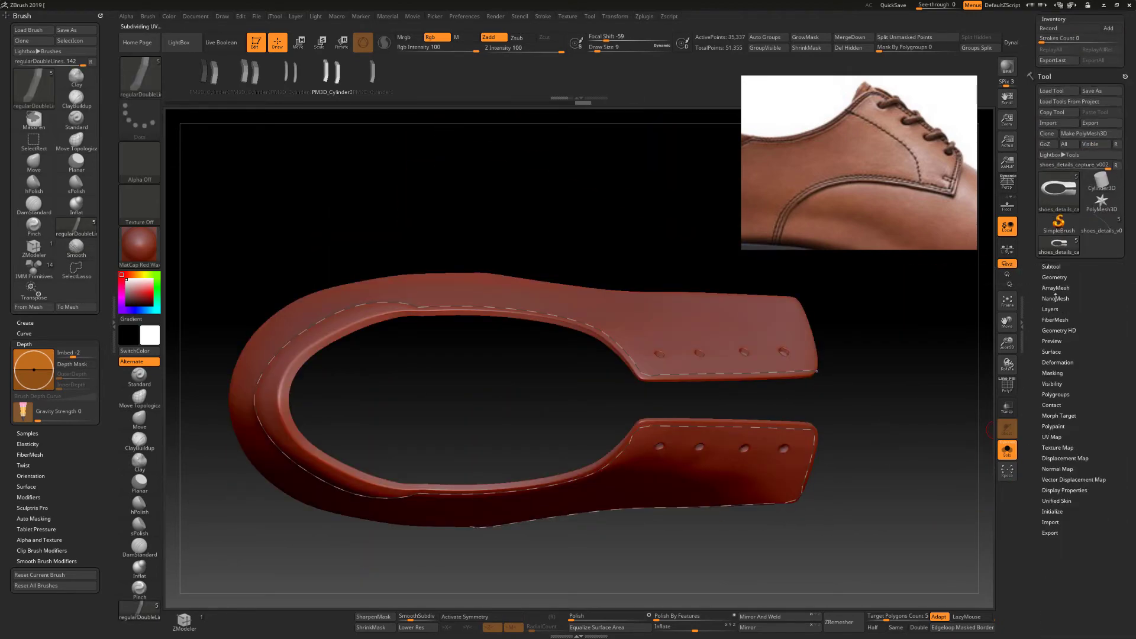
{"action": "left_click", "coordinate": [1082, 341]}
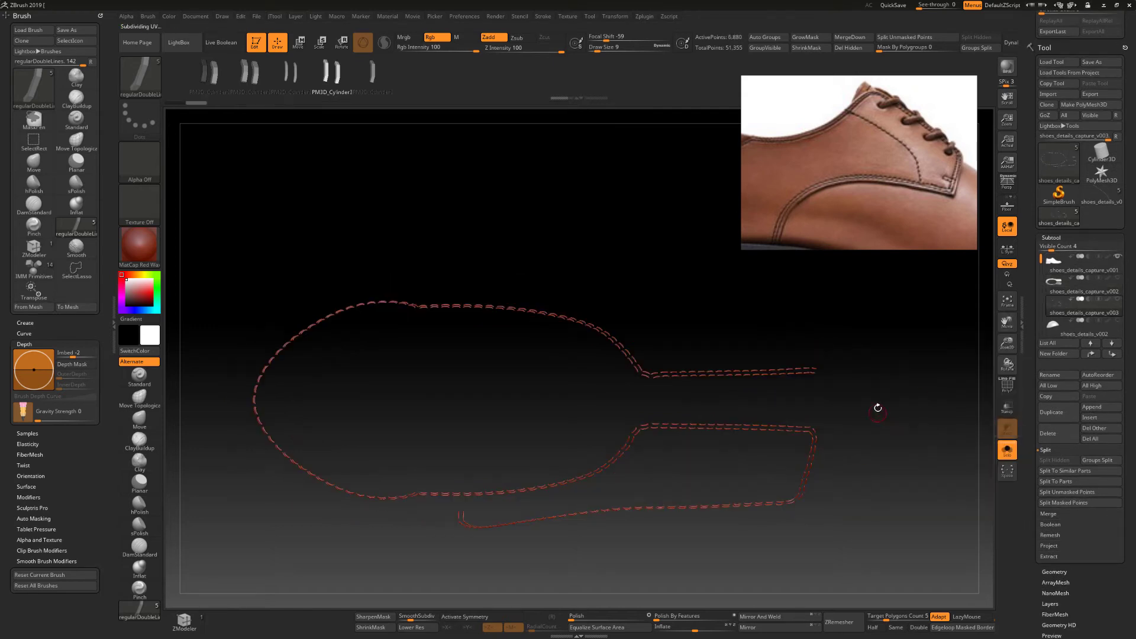
{"action": "key", "text": "ctrl+shift+s"}
{"action": "right_click_drag", "start_coordinate": [895, 408], "coordinate": [297, 326]}
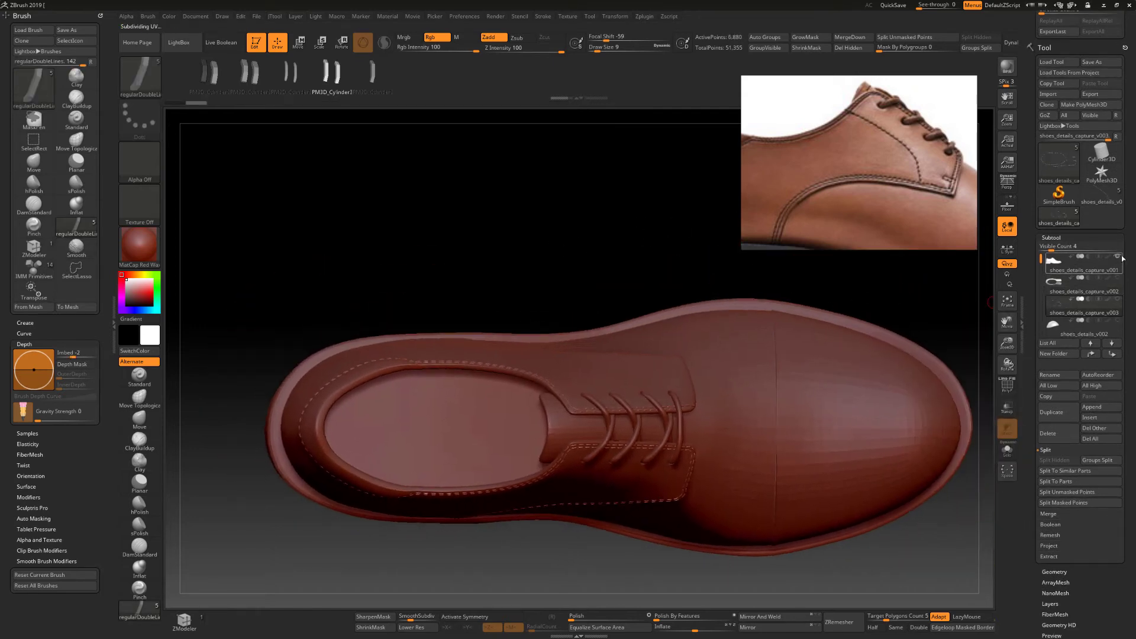
Mask rectangular areas of the stitches and shoe using the Rect stroke type.
{"action": "left_click", "coordinate": [139, 119]}
{"action": "left_click", "coordinate": [233, 134]}
{"action": "left_click_drag", "start_coordinate": [245, 255], "coordinate": [838, 422], "text": "ctrl"}
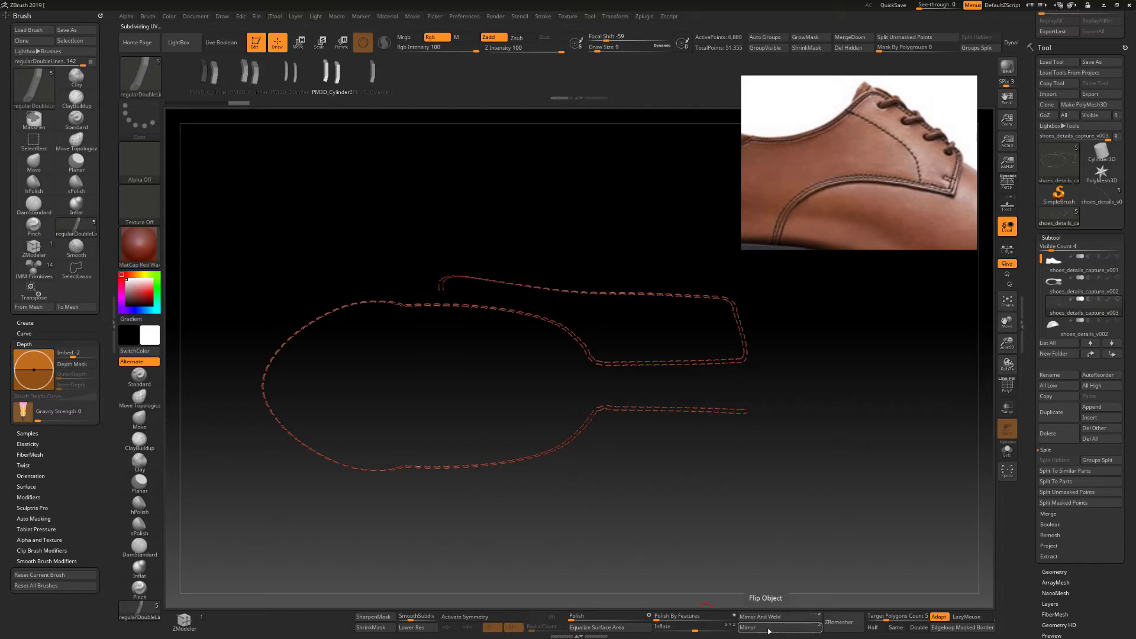
{"action": "left_click_drag", "start_coordinate": [889, 417], "coordinate": [859, 436]}
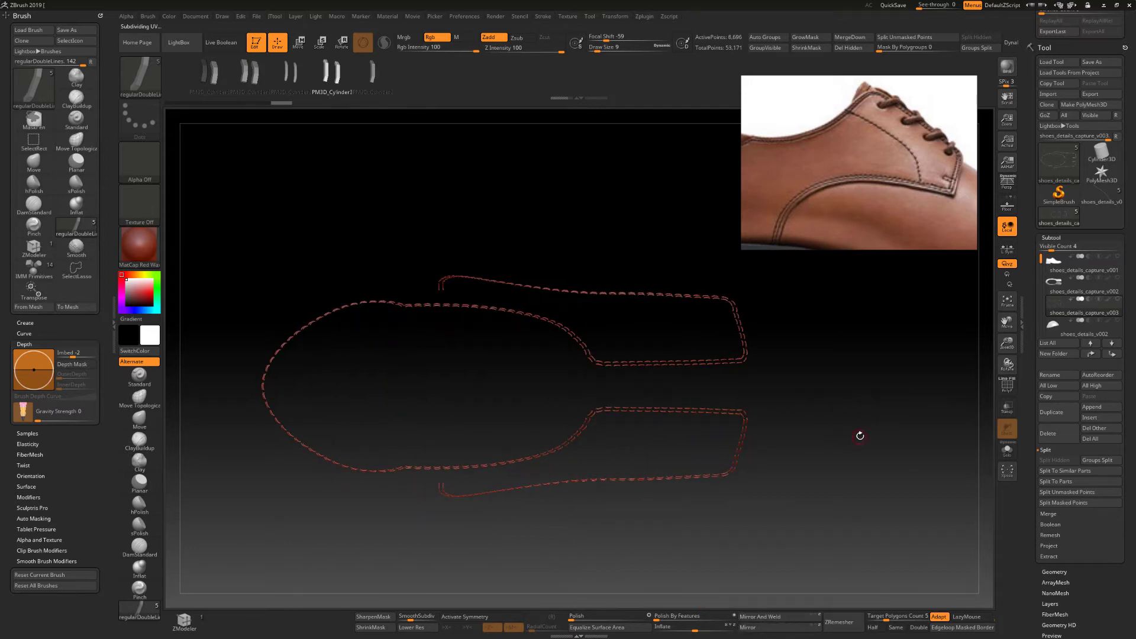
{"action": "left_click", "coordinate": [1007, 450]}
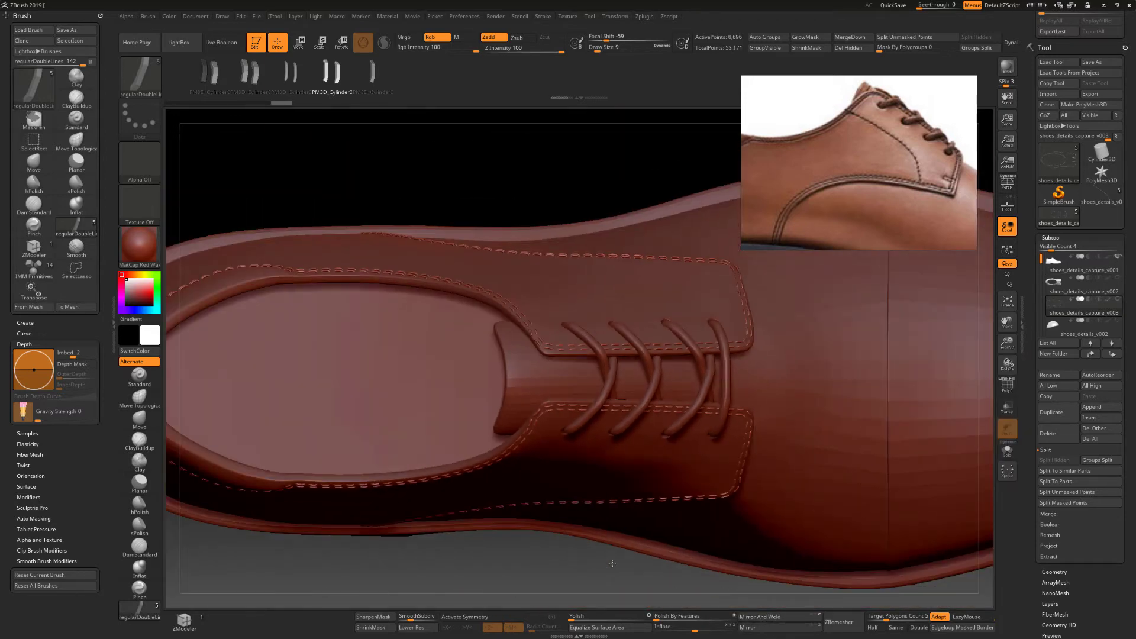
{"action": "left_click_drag", "start_coordinate": [612, 563], "coordinate": [588, 494], "text": "alt"}
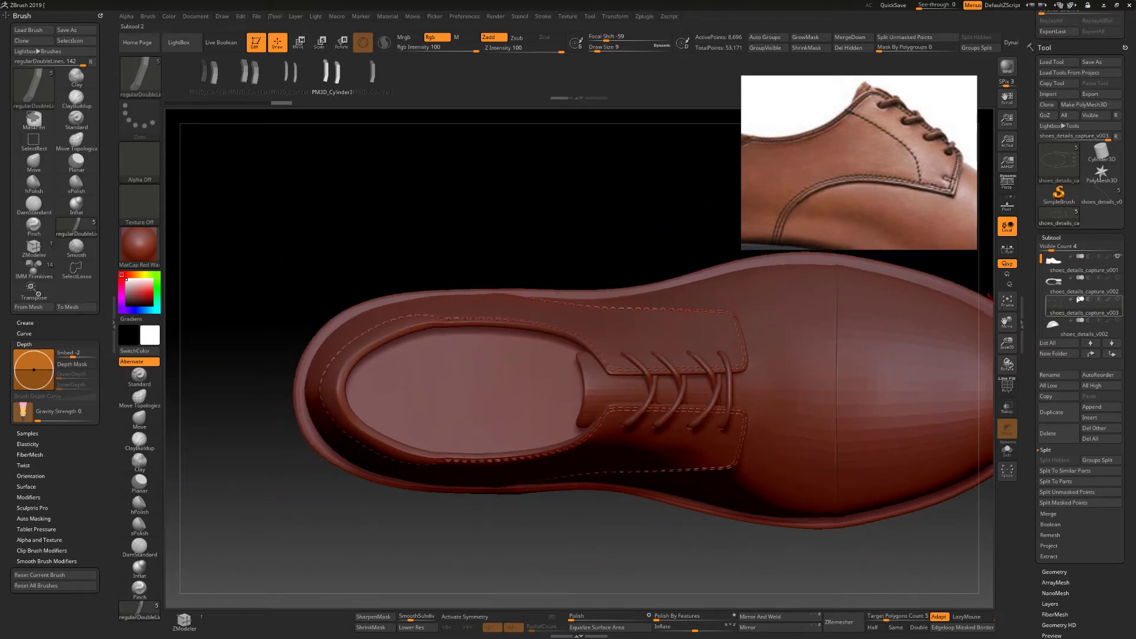
{"action": "left_click_drag", "start_coordinate": [257, 223], "coordinate": [835, 385], "text": "ctrl"}
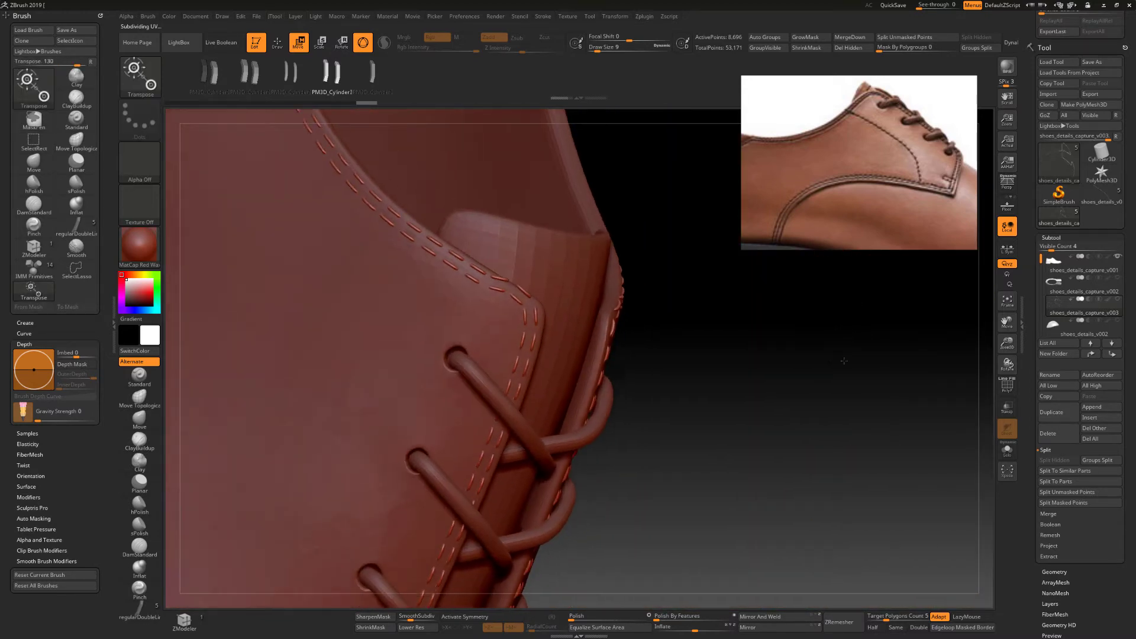
Enlarge the brush draw size to 23 and zoom to a closer side view.
{"action": "left_click_drag", "start_coordinate": [233, 489], "coordinate": [754, 371]}
{"action": "mouse_move", "coordinate": [1078, 307]}
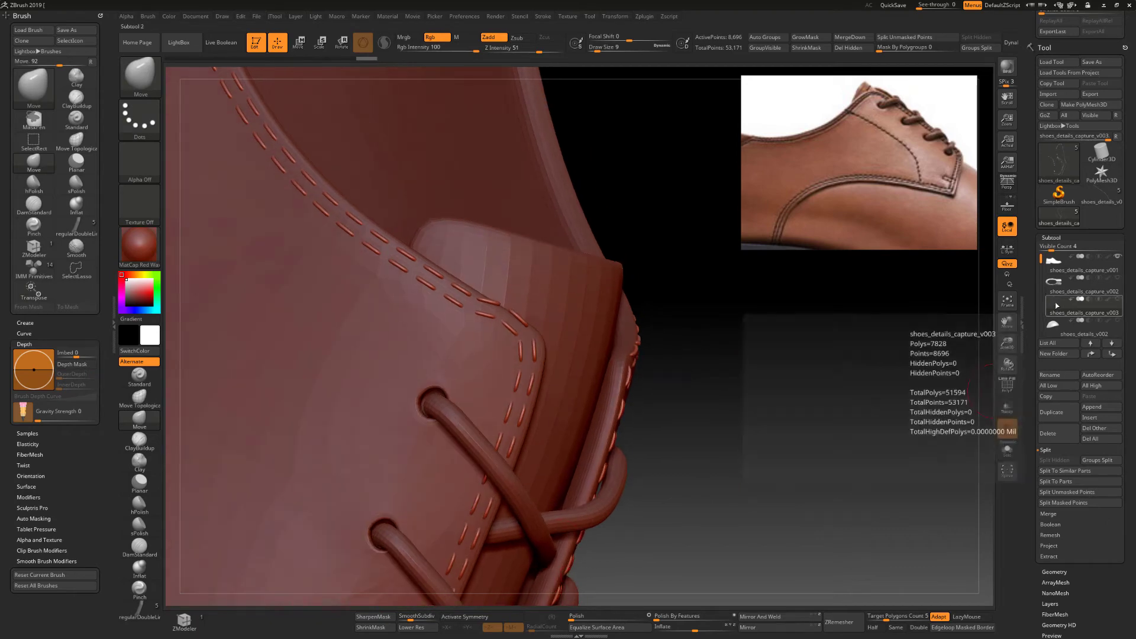
{"action": "key", "text": "space"}
{"action": "mouse_move", "coordinate": [510, 308]}
{"action": "left_mouse_down"}
{"action": "mouse_move", "coordinate": [506, 321]}
{"action": "mouse_move", "coordinate": [725, 392]}
{"action": "mouse_move", "coordinate": [807, 322]}
{"action": "mouse_move", "coordinate": [952, 397]}
{"action": "left_mouse_up"}
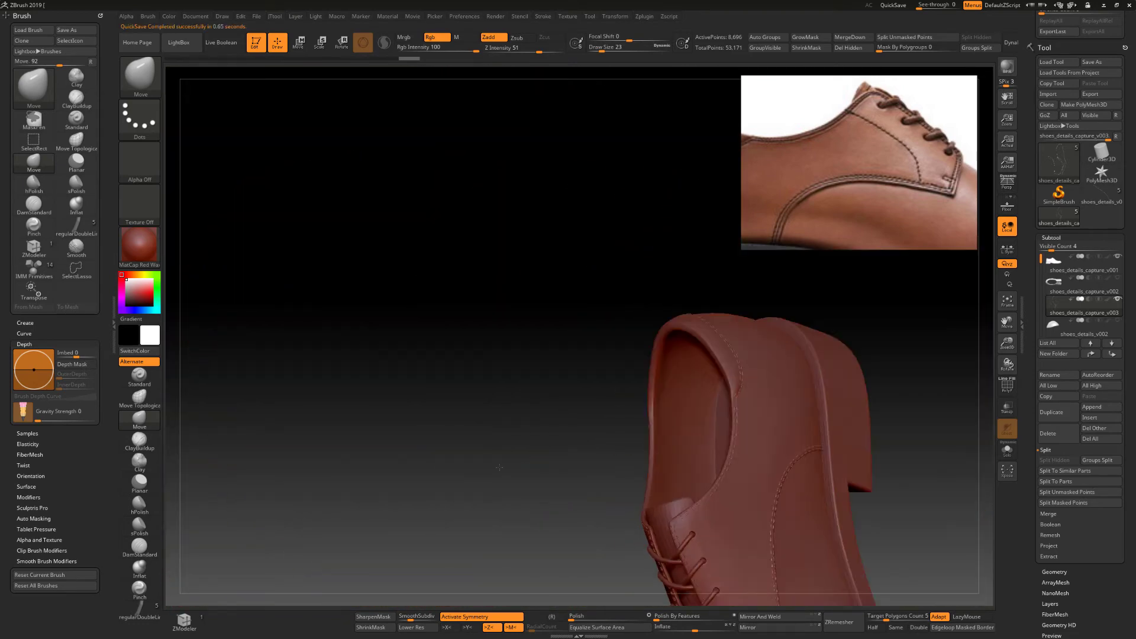
{"action": "scroll", "coordinate": [1096, 336], "scroll_direction": "up", "scroll_amount": 1}
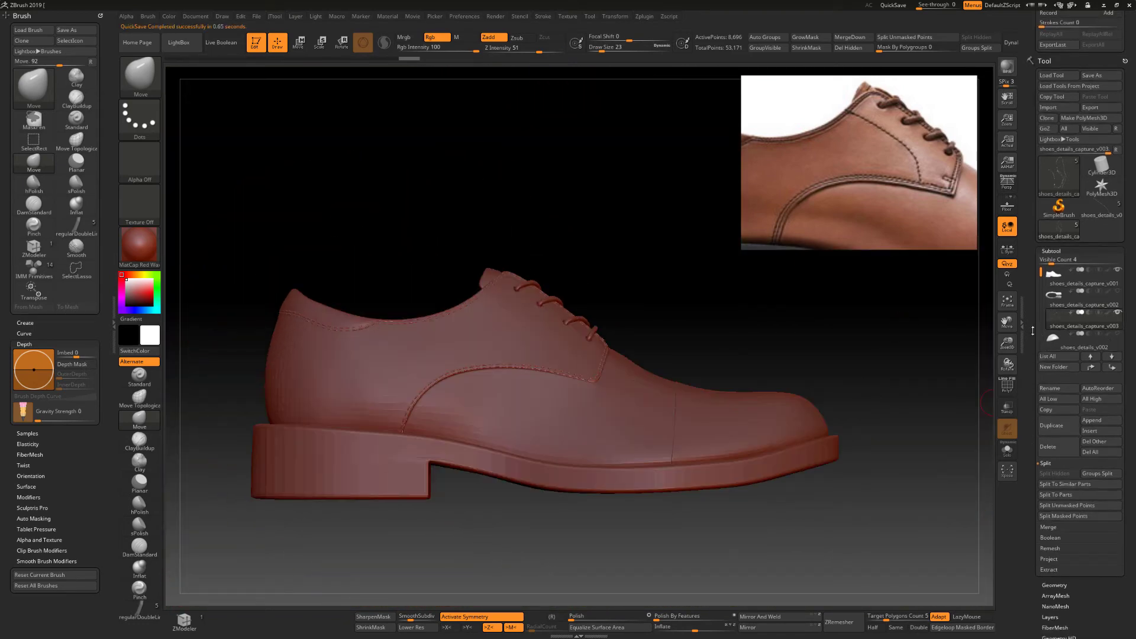
{"action": "scroll", "coordinate": [1032, 331], "scroll_direction": "down", "scroll_amount": 2}
{"action": "mouse_move", "coordinate": [955, 402]}
{"action": "left_mouse_down"}
{"action": "mouse_move", "coordinate": [922, 349]}
{"action": "mouse_move", "coordinate": [976, 324]}
{"action": "left_mouse_up"}
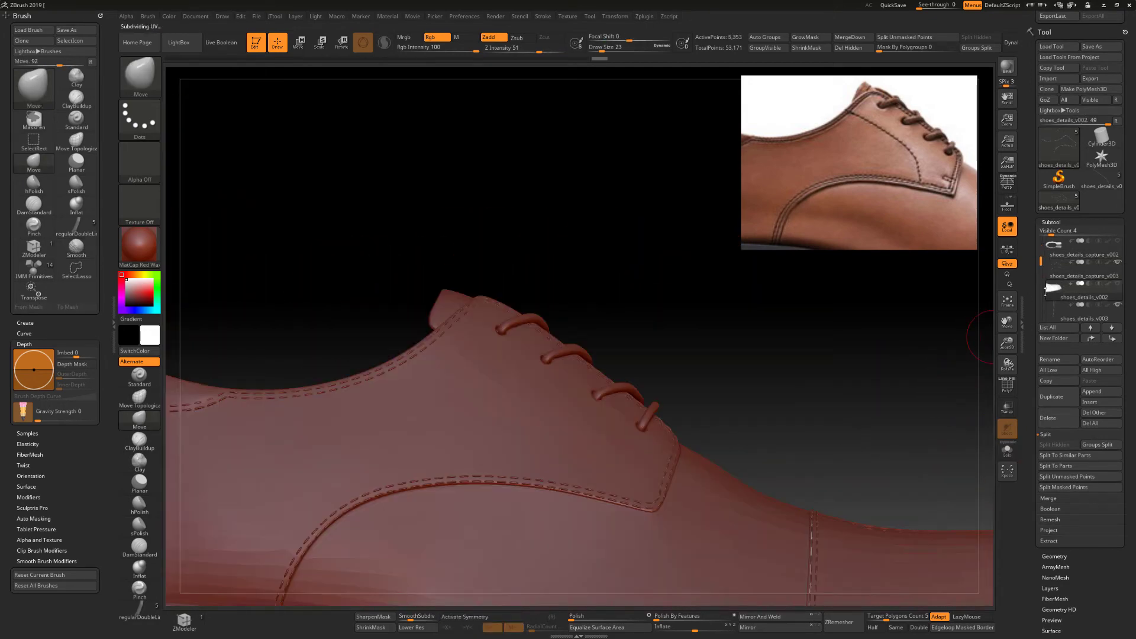
Isolate and frame the lace panel, reviewing the Curve and Lazy Mouse stroke settings.
{"action": "left_click", "coordinate": [1084, 248]}
{"action": "left_click", "coordinate": [1007, 450]}
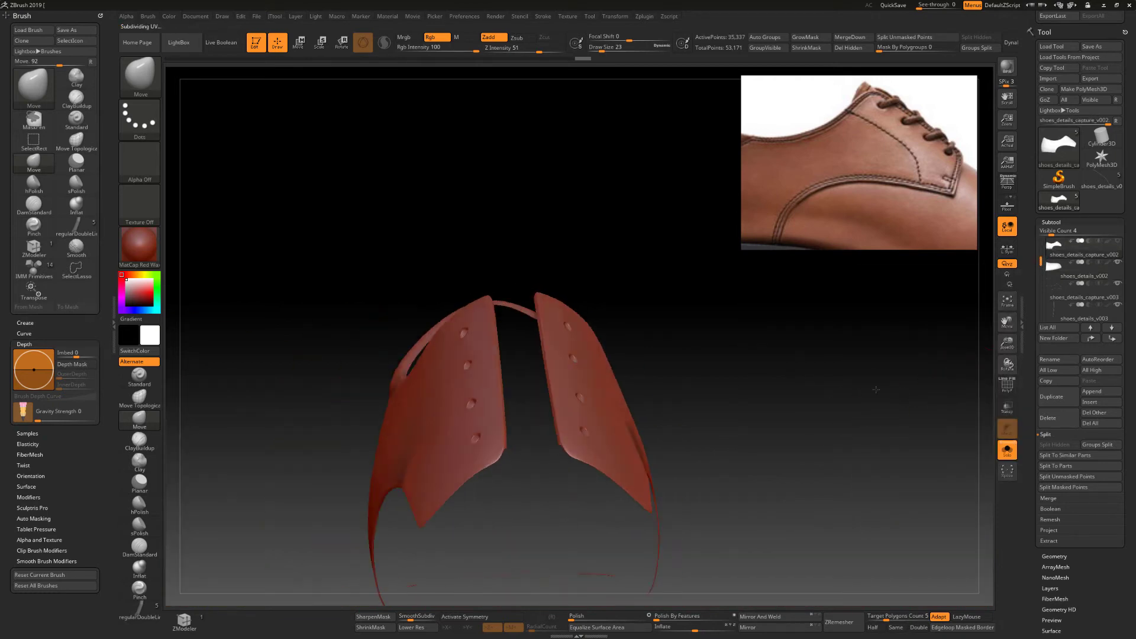
{"action": "key", "text": "f"}
{"action": "left_click_drag", "start_coordinate": [1031, 48], "coordinate": [1030, 178]}
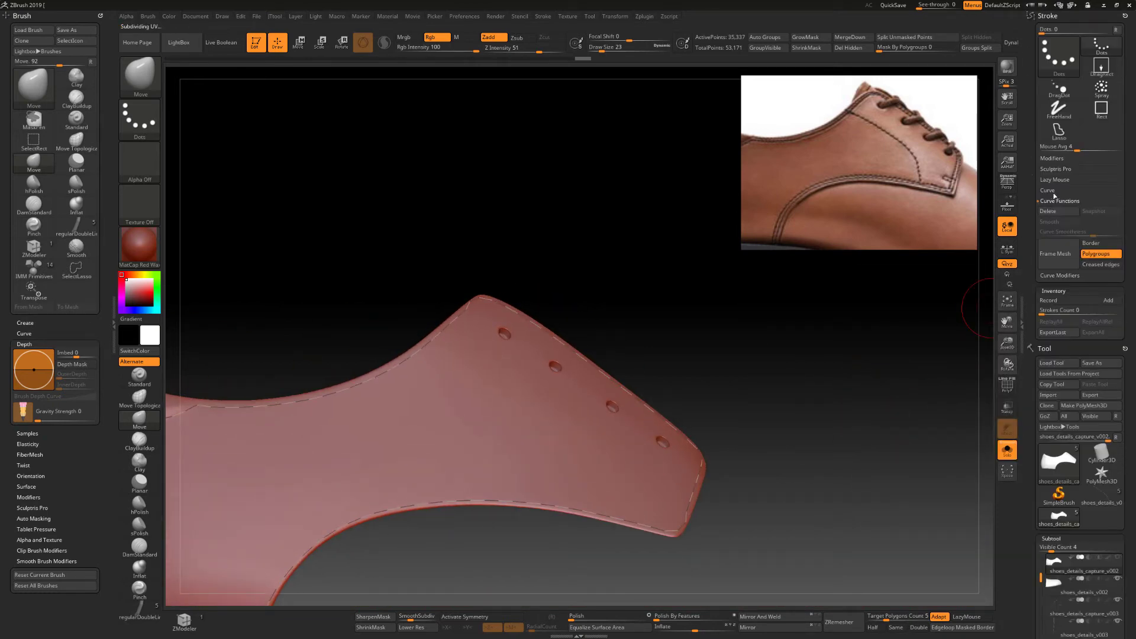
{"action": "left_click", "coordinate": [1053, 193]}
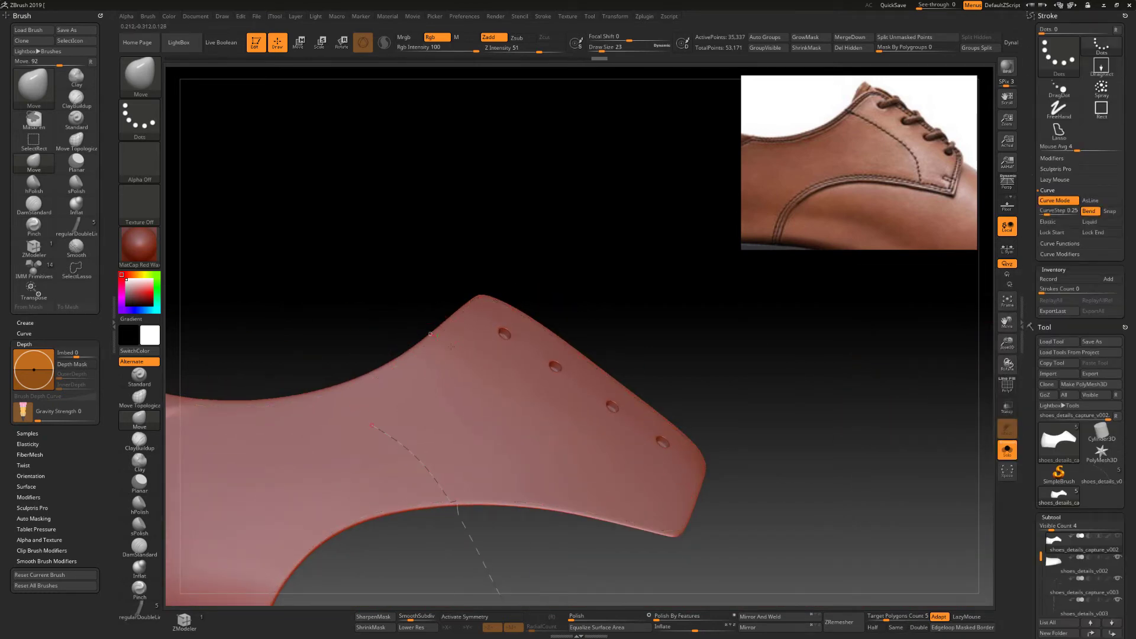
{"action": "left_click_drag", "start_coordinate": [764, 432], "coordinate": [784, 414]}
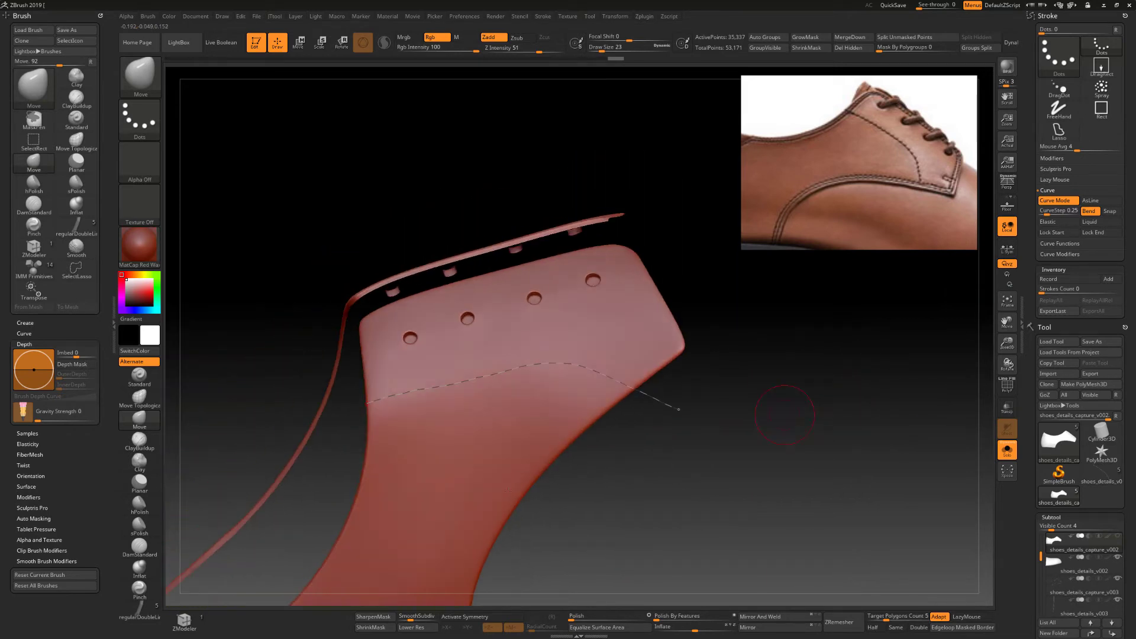
{"action": "left_click", "coordinate": [1055, 180]}
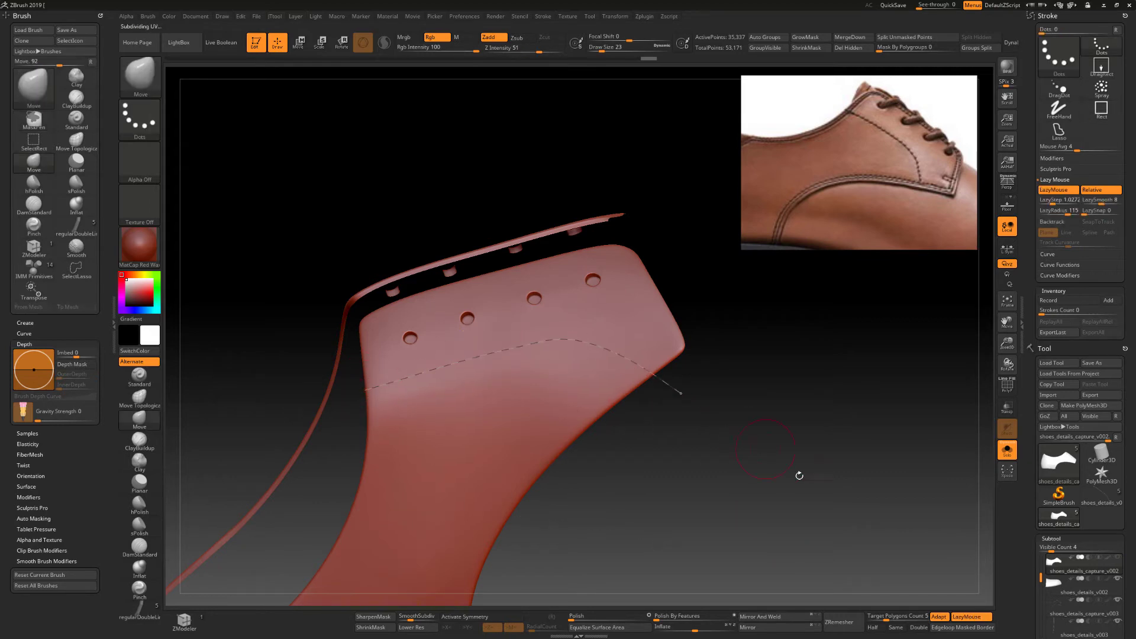
{"action": "mouse_move", "coordinate": [799, 475]}
{"action": "left_mouse_down"}
{"action": "mouse_move", "coordinate": [890, 405]}
{"action": "mouse_move", "coordinate": [921, 429]}
{"action": "mouse_move", "coordinate": [914, 338]}
{"action": "left_mouse_up"}
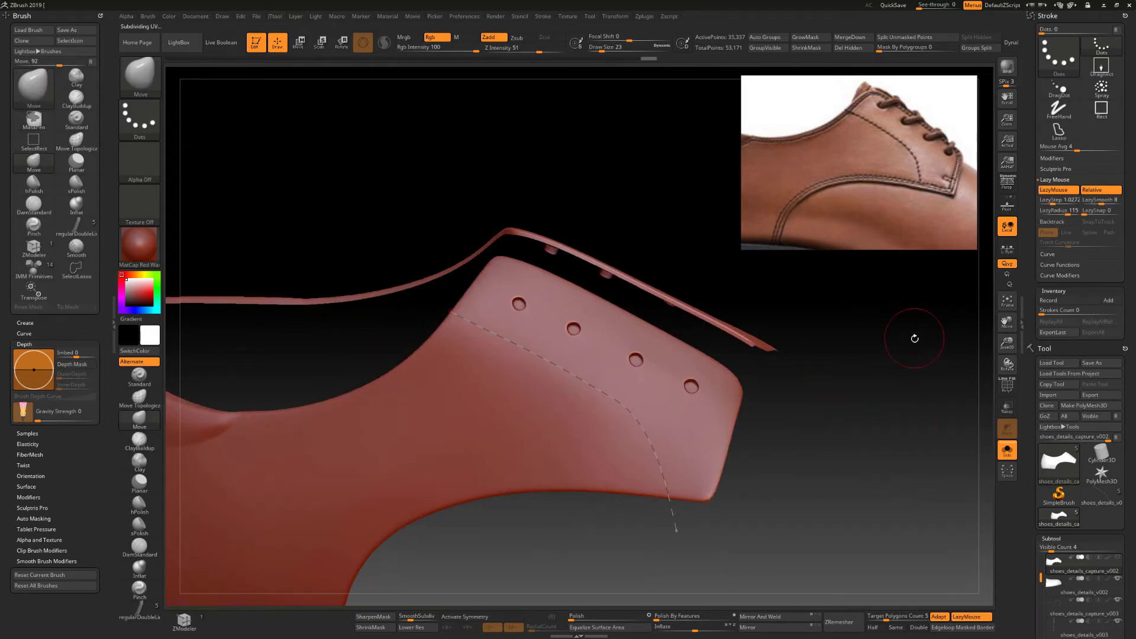
{"action": "left_click", "coordinate": [1053, 252]}
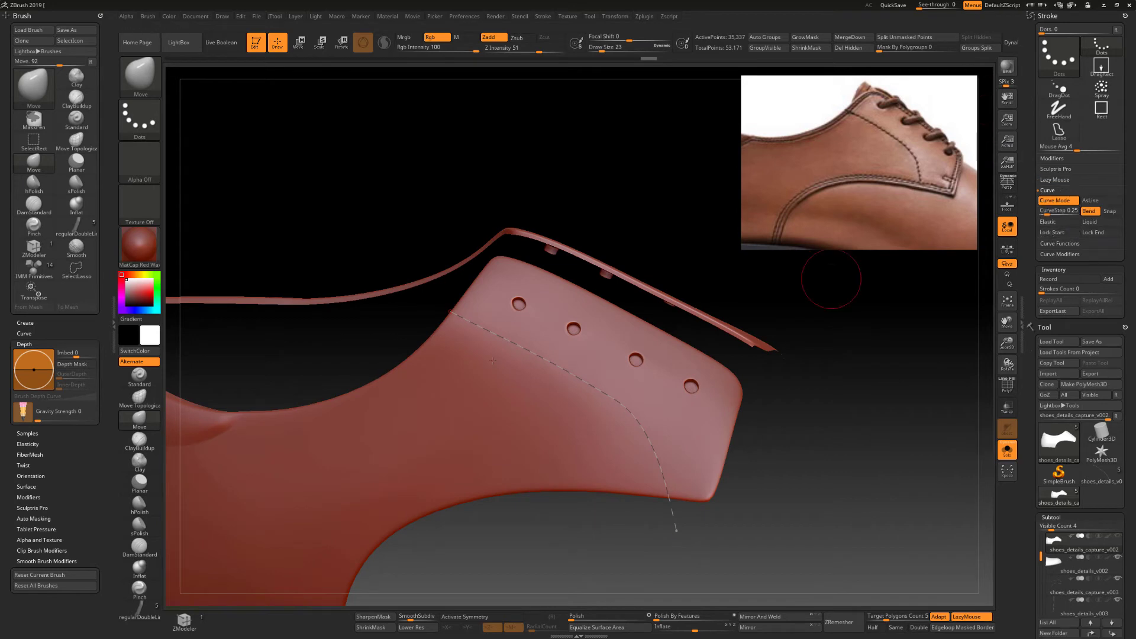
Lay regularDoubleLines stitches along the seam curve and inspect them from several angles.
{"action": "key", "text": "space"}
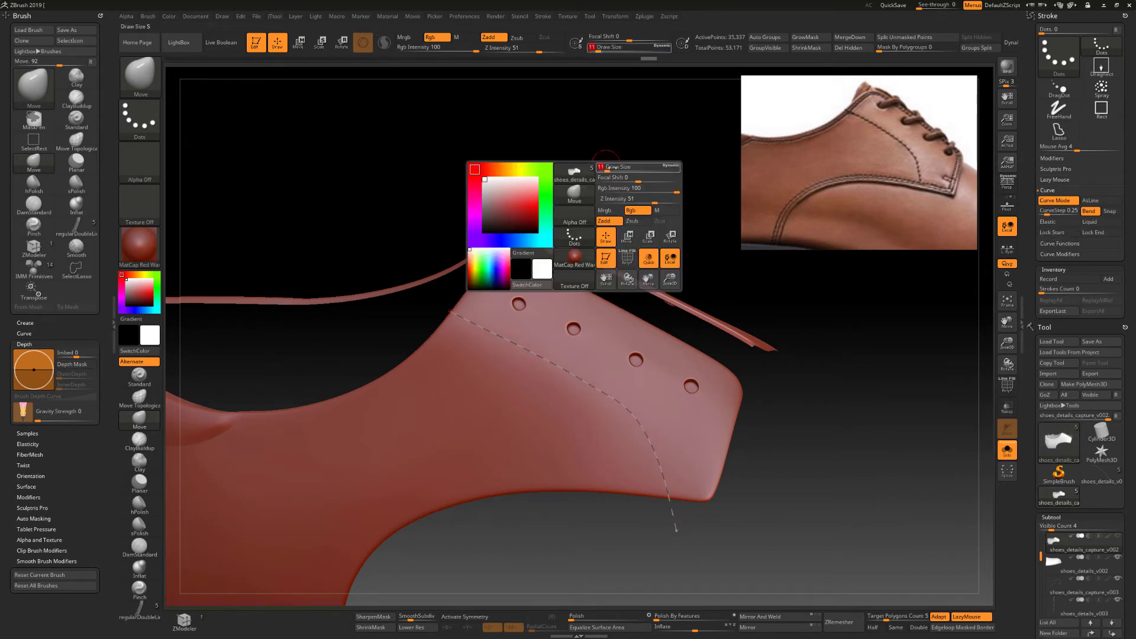
{"action": "left_click", "coordinate": [141, 609]}
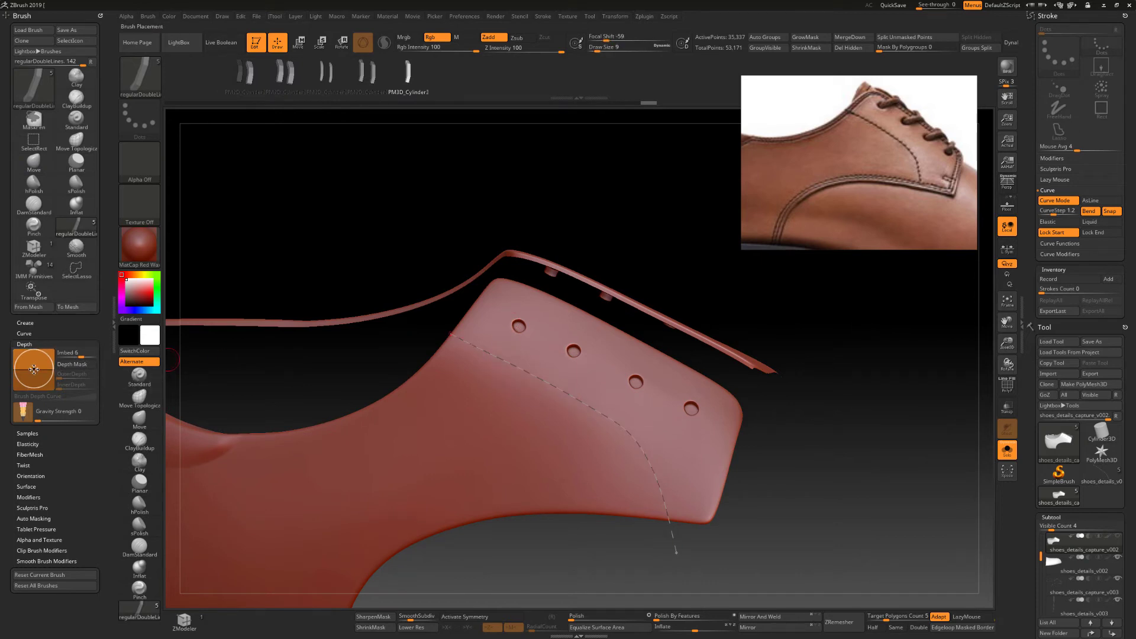
{"action": "left_click", "coordinate": [519, 367]}
{"action": "left_click_drag", "start_coordinate": [882, 363], "coordinate": [872, 336]}
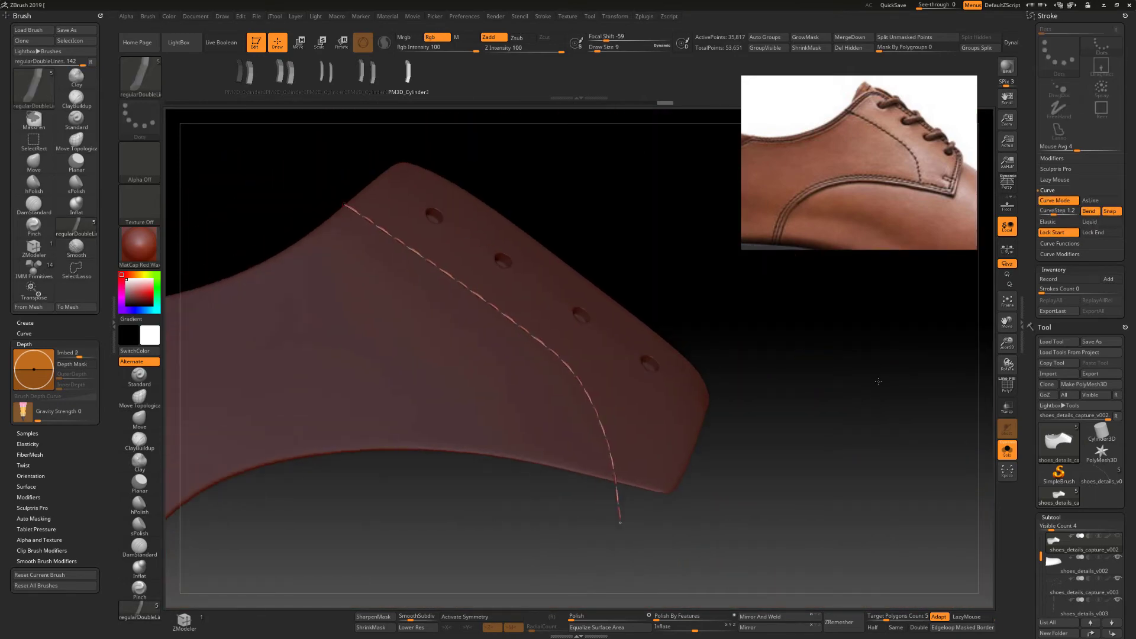
{"action": "left_click_drag", "start_coordinate": [878, 381], "coordinate": [778, 335]}
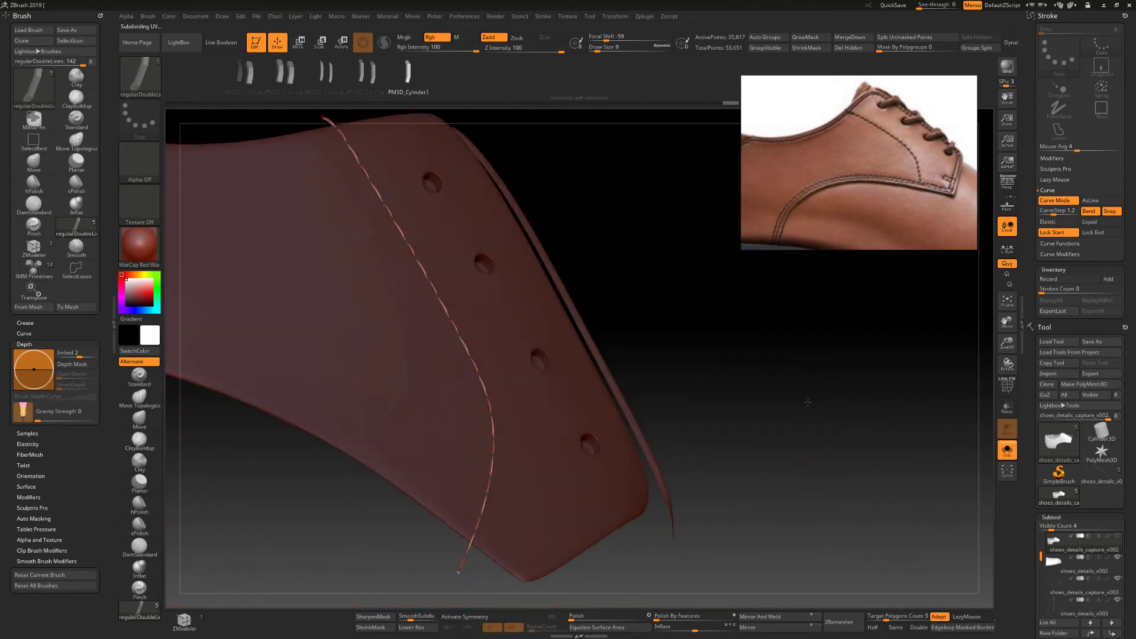
{"action": "scroll", "coordinate": [1065, 503], "scroll_direction": "down", "scroll_amount": 5}
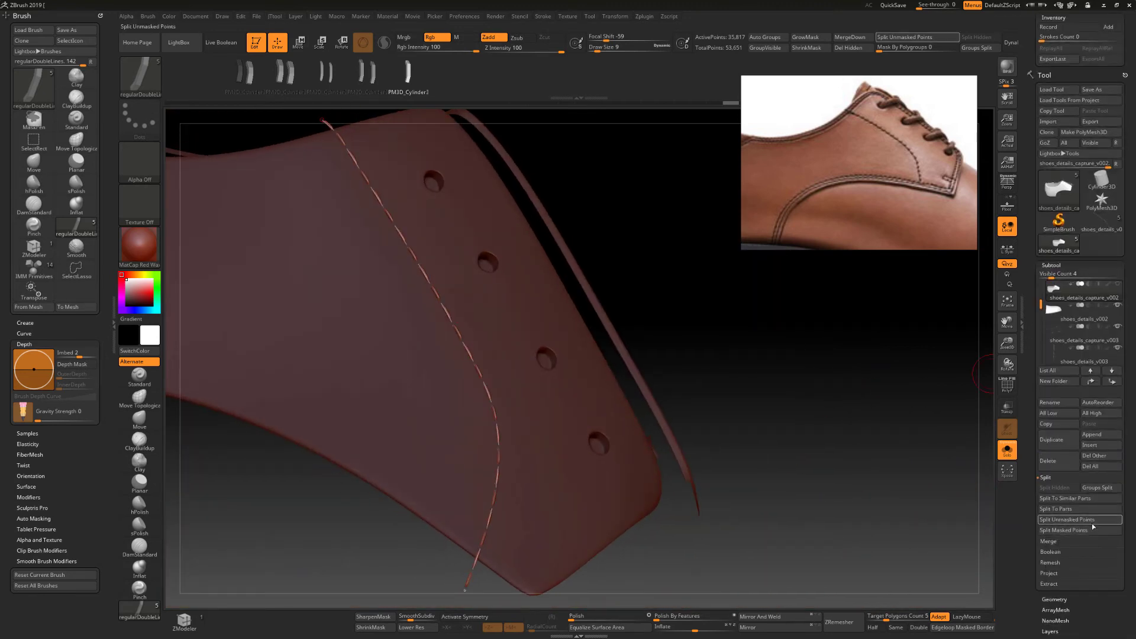
Split the unmasked eyelet-panel stitches into their own subtool and orbit around the laced shoe.
{"action": "left_click", "coordinate": [1093, 523]}
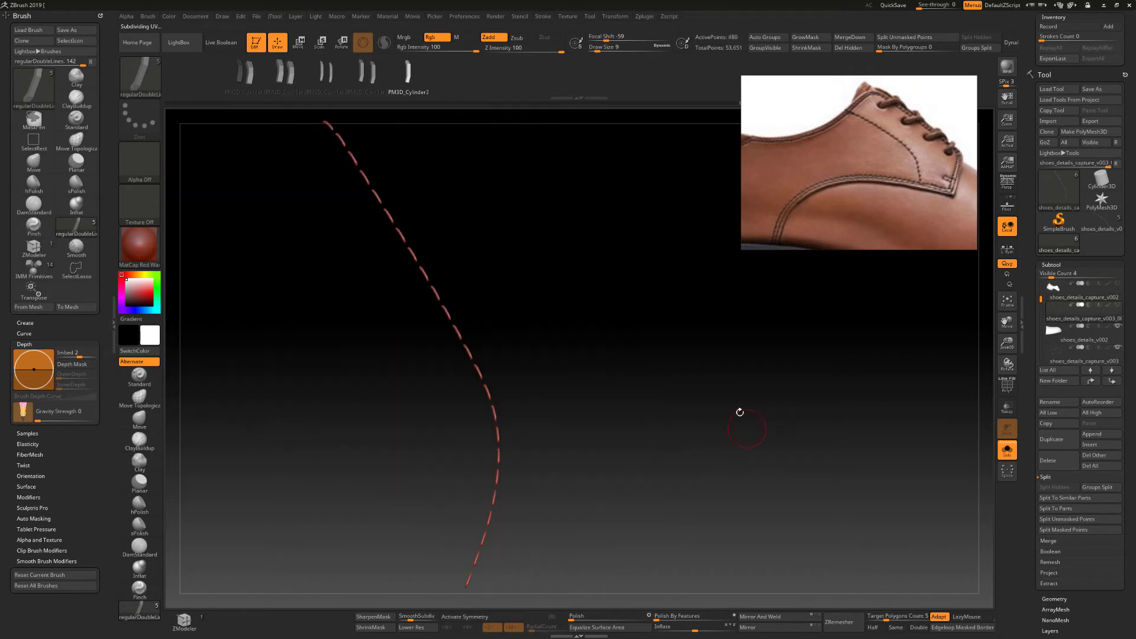
{"action": "left_click_drag", "start_coordinate": [799, 337], "coordinate": [867, 377]}
{"action": "left_click_drag", "start_coordinate": [747, 370], "coordinate": [407, 363]}
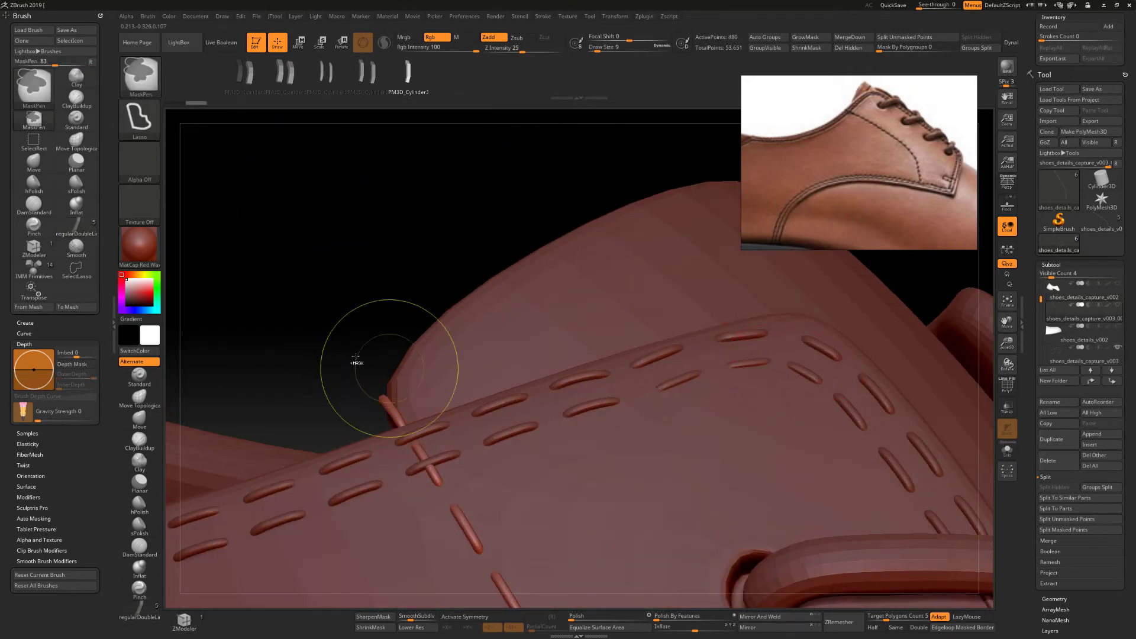
{"action": "left_click_drag", "start_coordinate": [373, 327], "coordinate": [344, 136]}
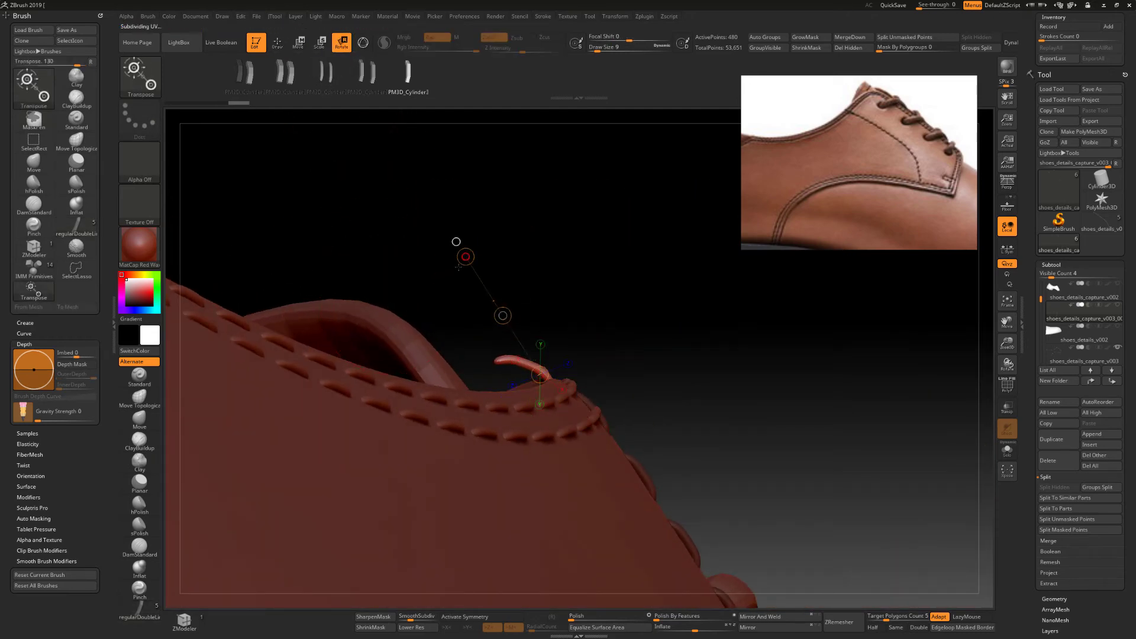
{"action": "left_click_drag", "start_coordinate": [425, 326], "coordinate": [457, 266]}
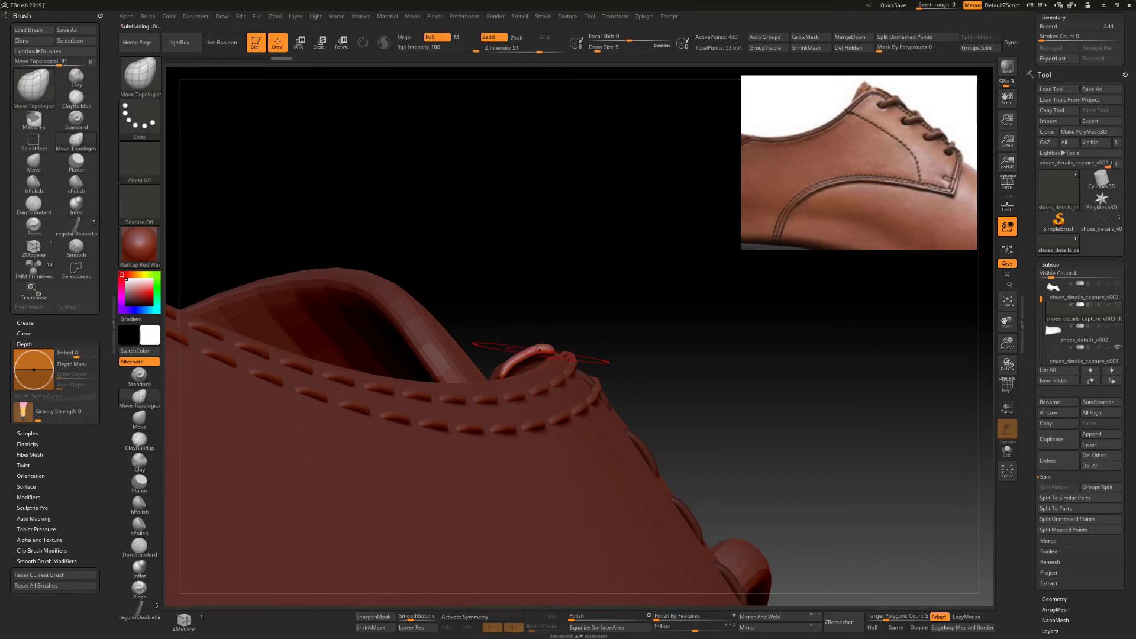
{"action": "scroll", "coordinate": [1059, 178], "scroll_direction": "up", "scroll_amount": 4}
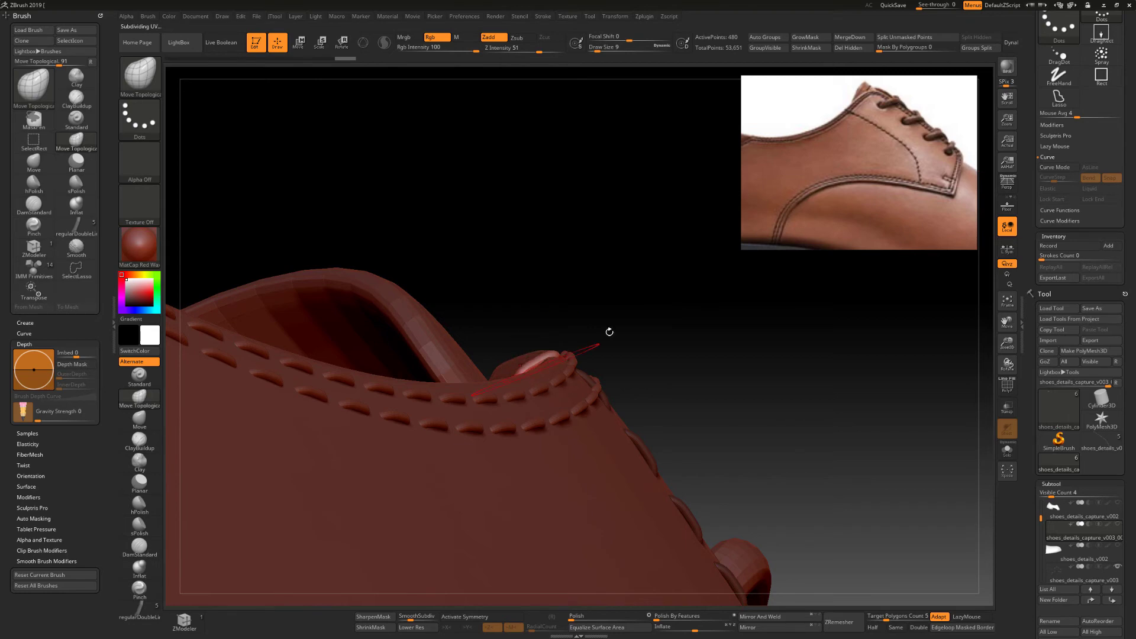
Inspect the heel collar stitching at draw size 3, then Solo-check the stitch and leather subtools.
{"action": "mouse_move", "coordinate": [609, 332]}
{"action": "left_mouse_down"}
{"action": "mouse_move", "coordinate": [645, 337]}
{"action": "mouse_move", "coordinate": [540, 353]}
{"action": "left_mouse_up"}
{"action": "key", "text": "space"}
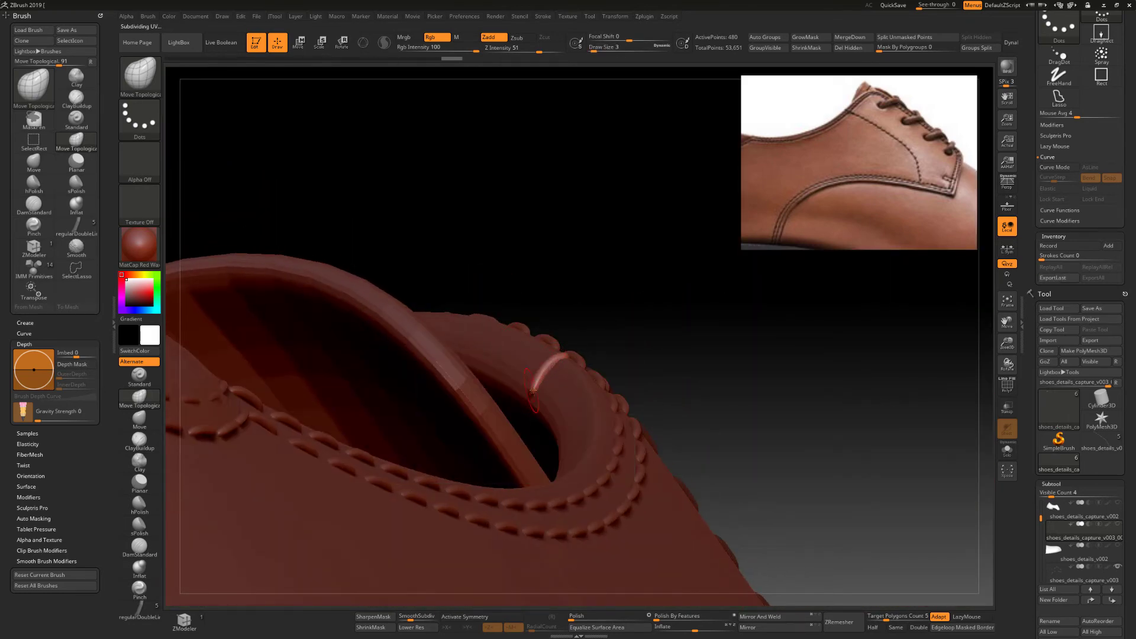
{"action": "right_click_drag", "start_coordinate": [533, 391], "coordinate": [997, 289]}
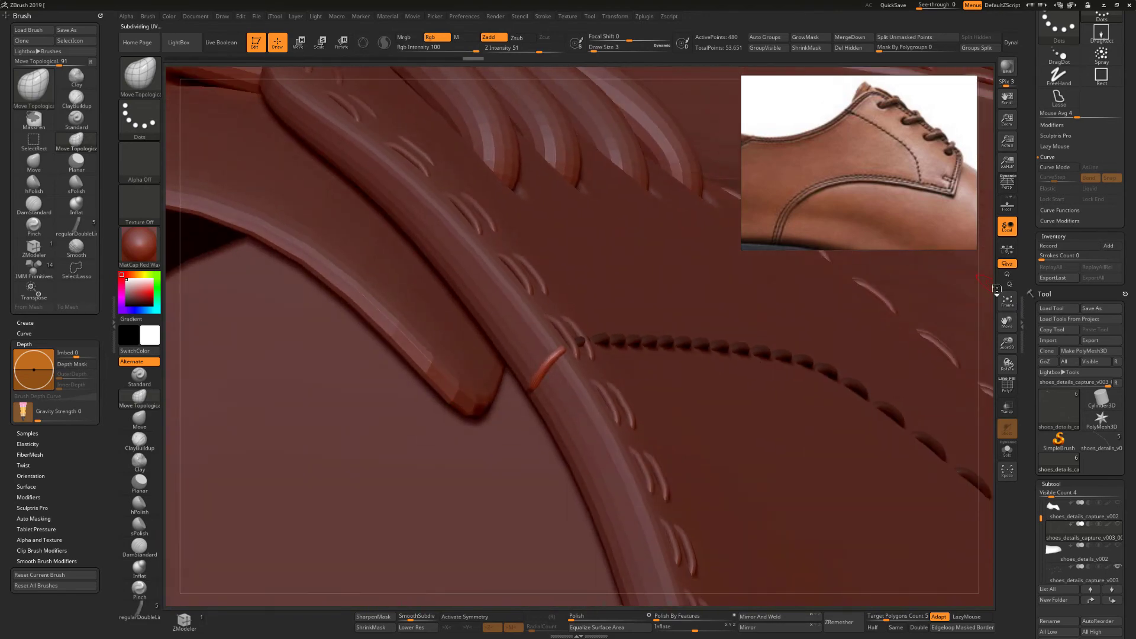
{"action": "mouse_move", "coordinate": [893, 270]}
{"action": "right_mouse_down"}
{"action": "mouse_move", "coordinate": [911, 455]}
{"action": "mouse_move", "coordinate": [586, 218]}
{"action": "right_mouse_up"}
{"action": "key", "text": "ctrl+shift+s"}
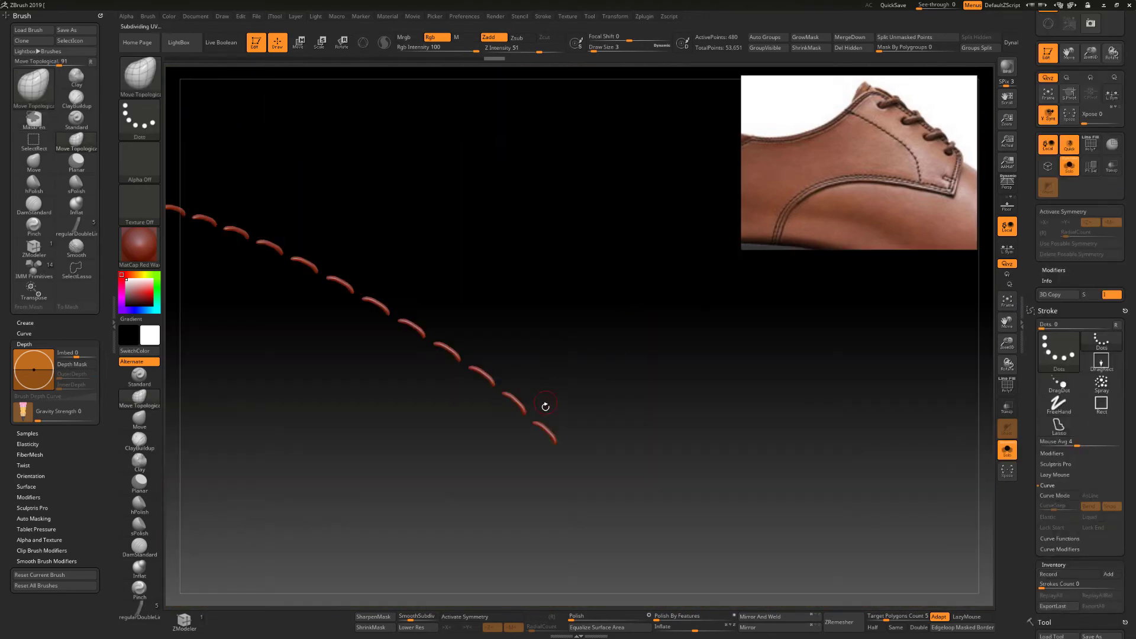
{"action": "key", "text": "alt+Up"}
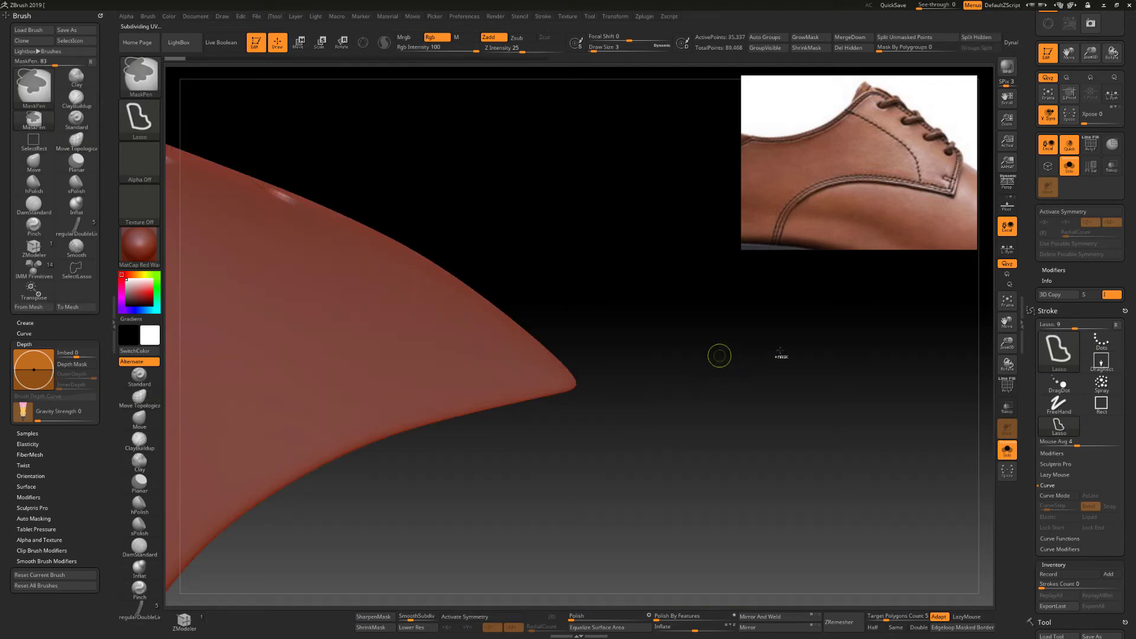
{"action": "key", "text": "ctrl+shift+s"}
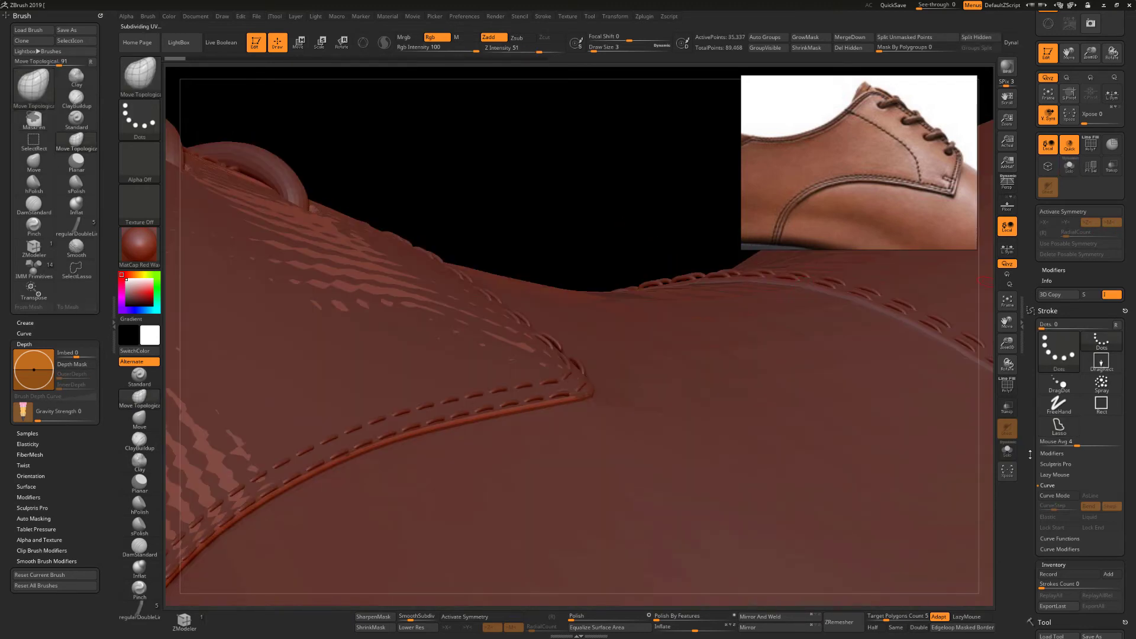
Delete the unwanted wavy panel subtool and Solo-check the 1,800-point stitch subtool.
{"action": "left_click_drag", "start_coordinate": [1030, 454], "coordinate": [1039, 423]}
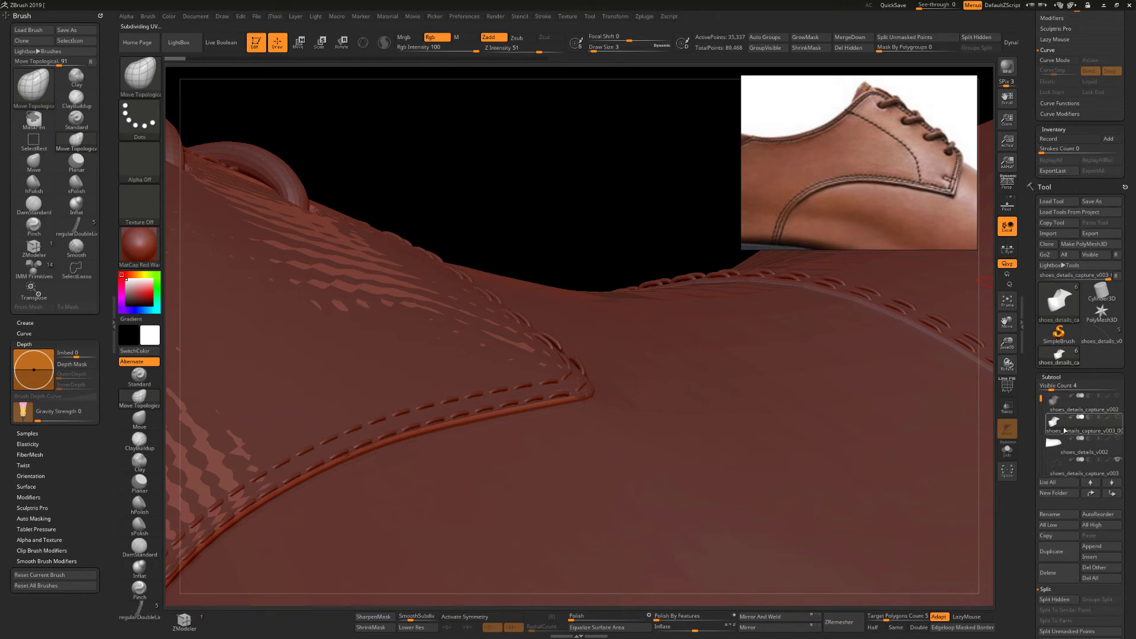
{"action": "left_click", "coordinate": [1048, 573]}
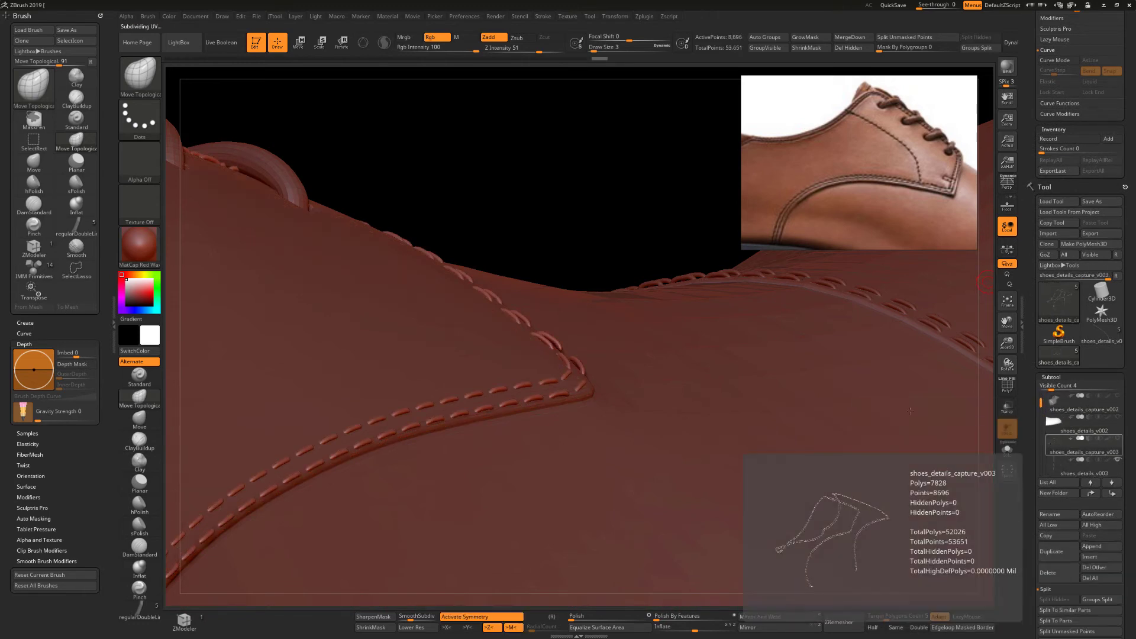
{"action": "key", "text": "alt+Down"}
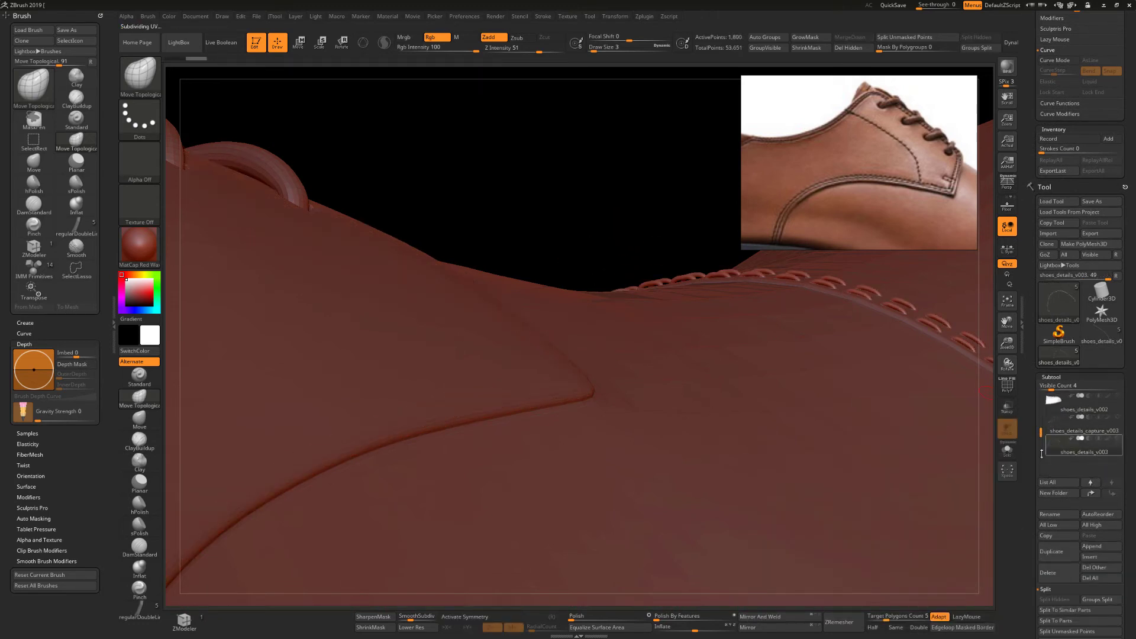
{"action": "key", "text": "ctrl+shift+s"}
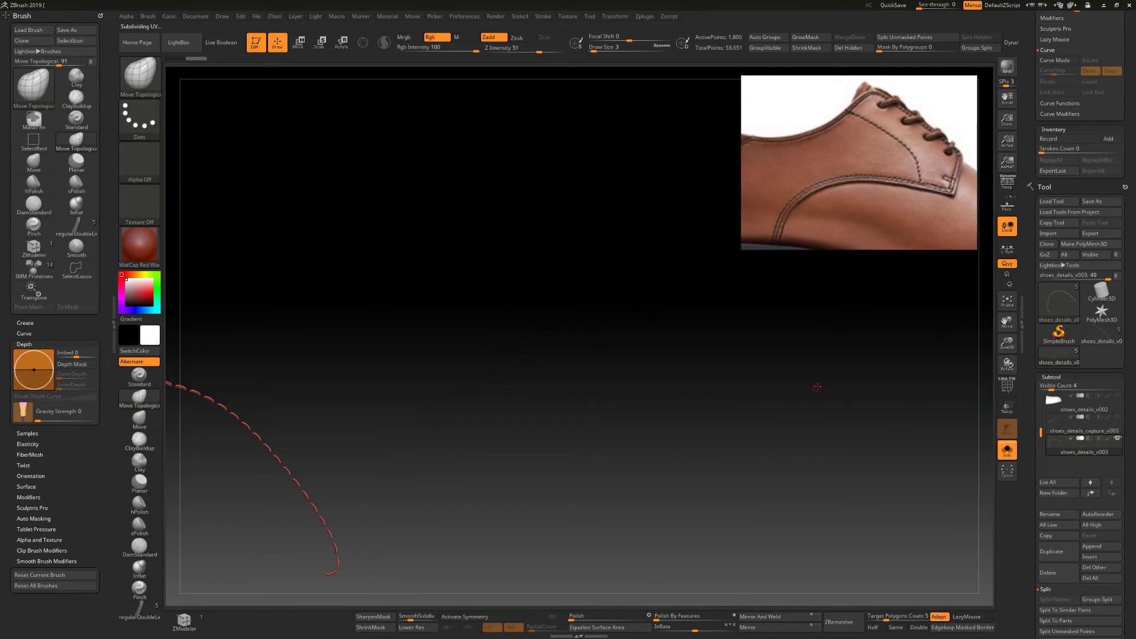
{"action": "key", "text": "ctrl+shift+s"}
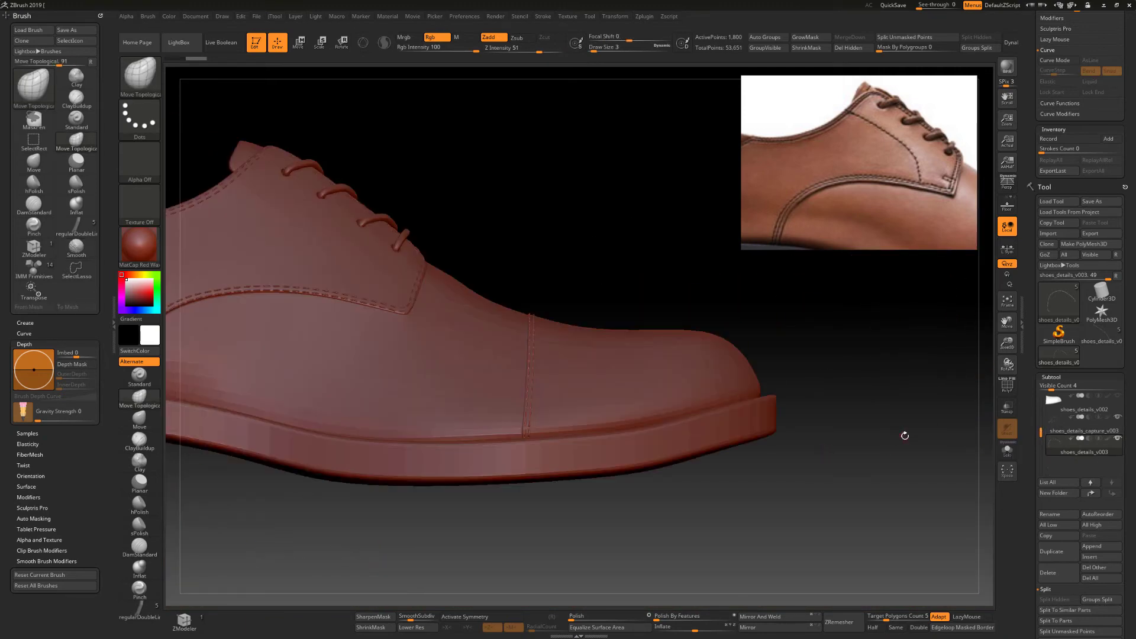
Solo the leather quarter piece with its stitch row and select that subtool.
{"action": "left_click_drag", "start_coordinate": [769, 434], "coordinate": [885, 422]}
{"action": "key", "text": "ctrl+shift+s"}
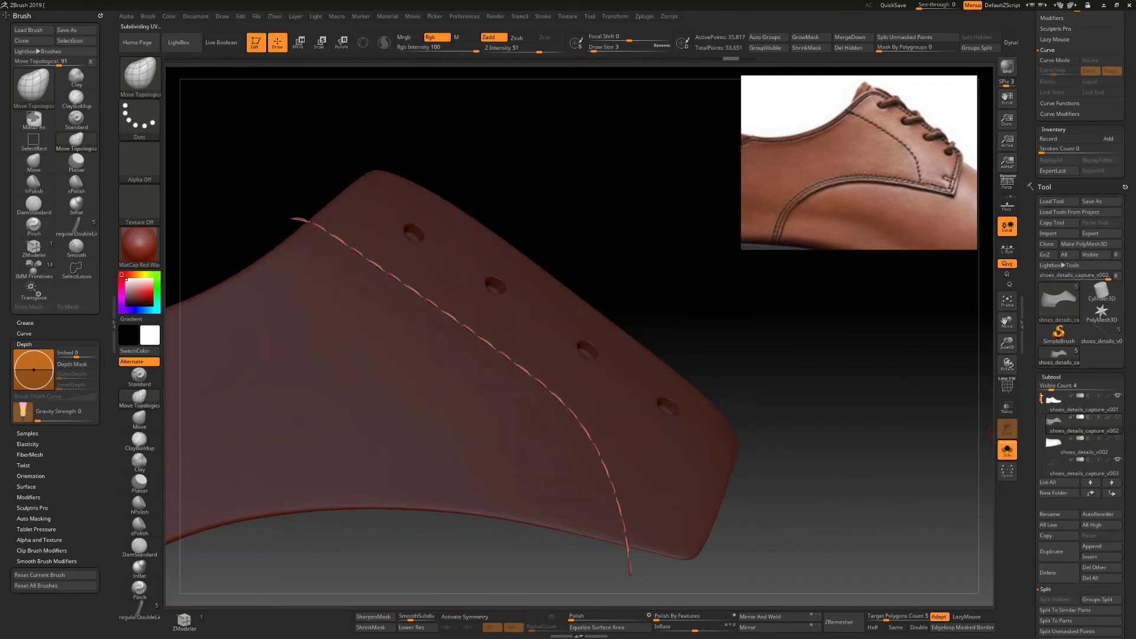
{"action": "left_click", "coordinate": [1052, 476]}
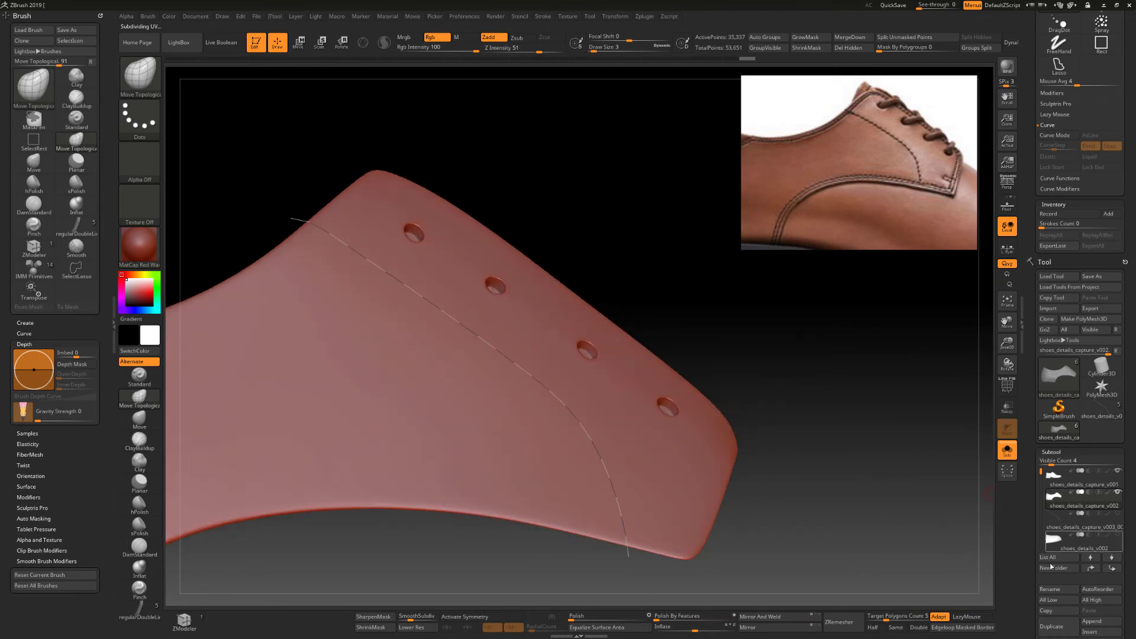
{"action": "left_click", "coordinate": [1117, 473]}
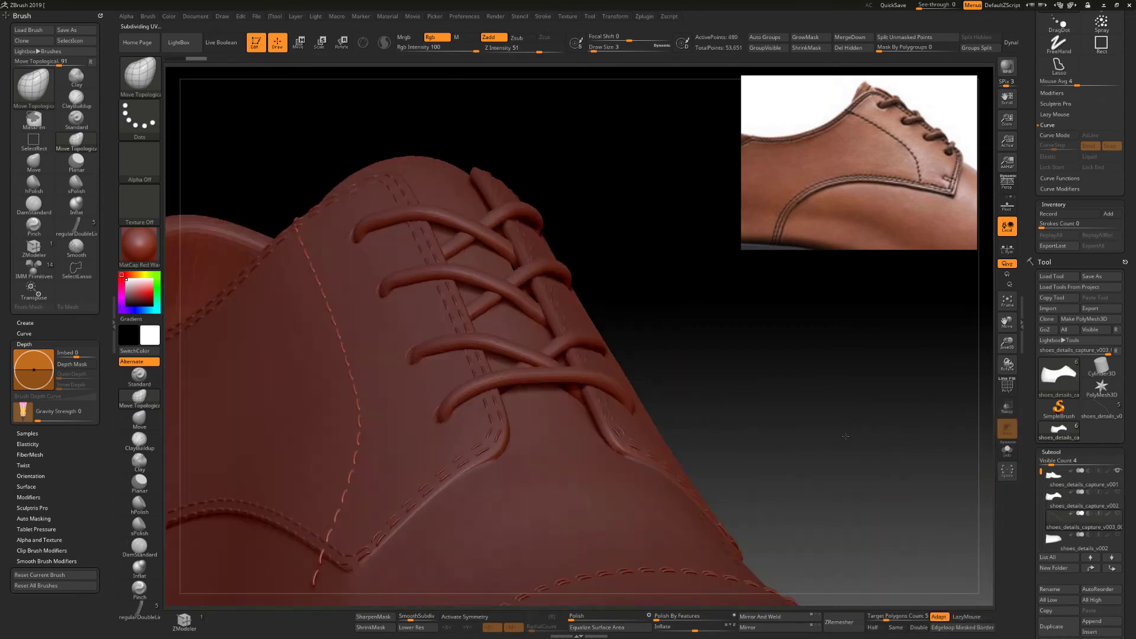
{"action": "left_click_drag", "start_coordinate": [673, 340], "coordinate": [684, 297]}
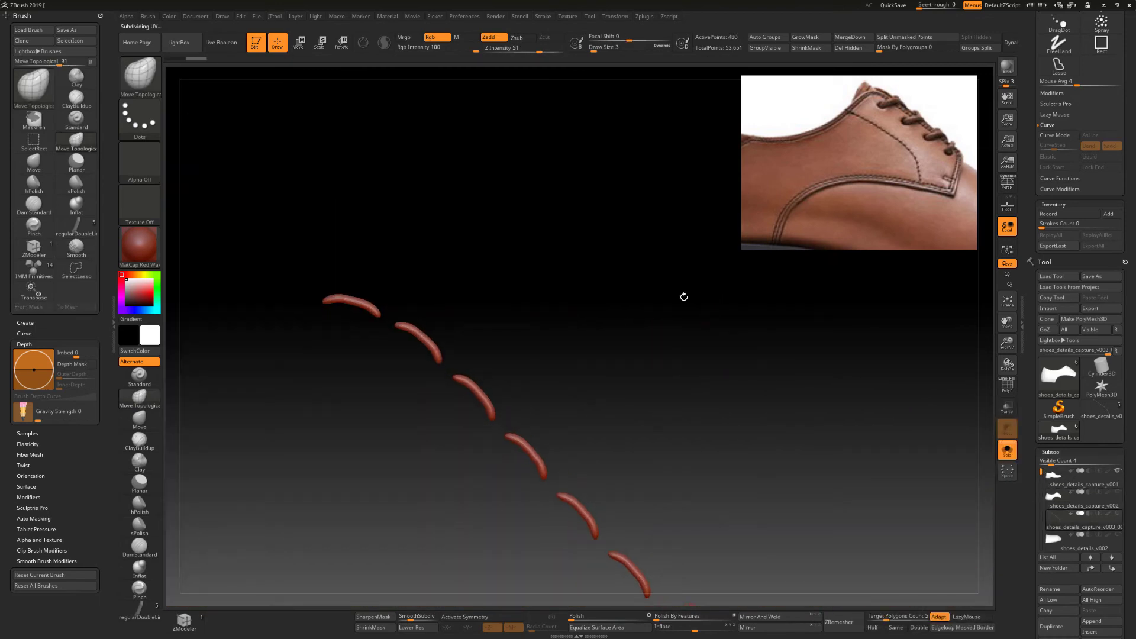
Rotate the collar-end stitch of the 480-point row against the collar edge, then return to Draw mode.
{"action": "key", "text": "ctrl"}
{"action": "left_click", "coordinate": [335, 49]}
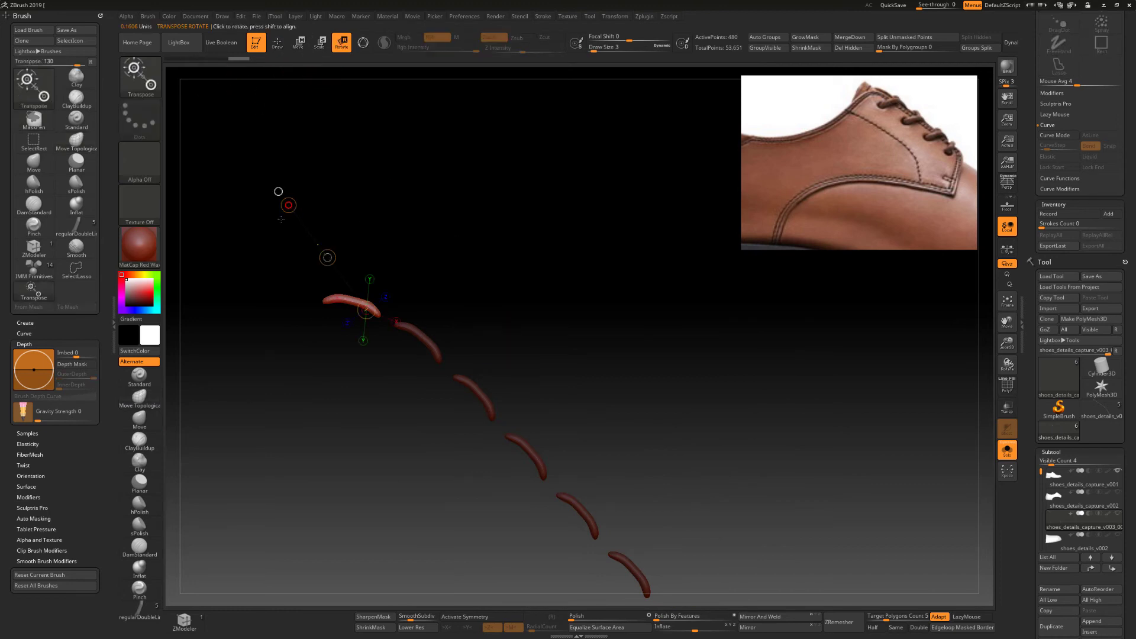
{"action": "key", "text": "ctrl+shift+f"}
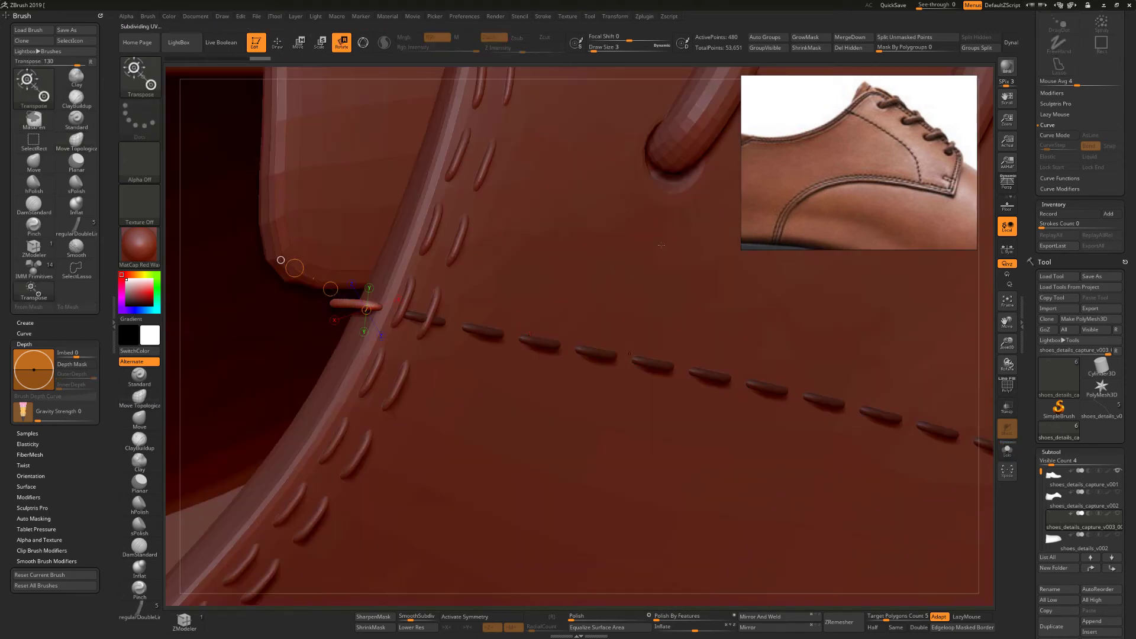
{"action": "left_click_drag", "start_coordinate": [982, 303], "coordinate": [360, 273]}
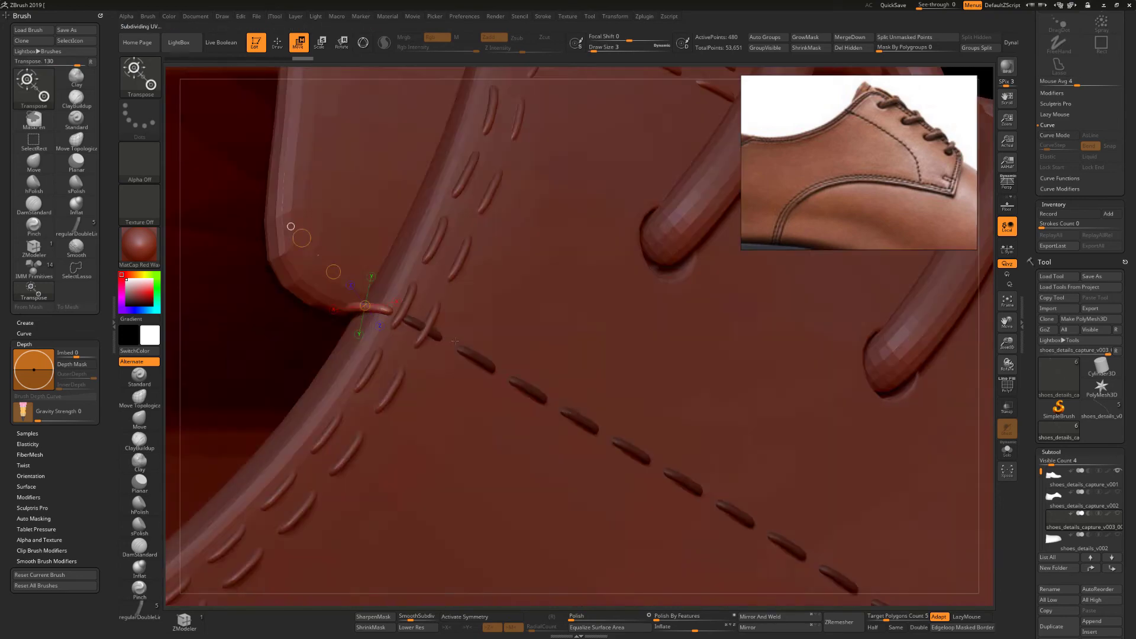
{"action": "mouse_move", "coordinate": [353, 262]}
{"action": "left_mouse_down"}
{"action": "mouse_move", "coordinate": [342, 331]}
{"action": "mouse_move", "coordinate": [343, 321]}
{"action": "mouse_move", "coordinate": [692, 262]}
{"action": "mouse_move", "coordinate": [739, 356]}
{"action": "mouse_move", "coordinate": [791, 398]}
{"action": "left_mouse_up"}
{"action": "key", "text": "q"}
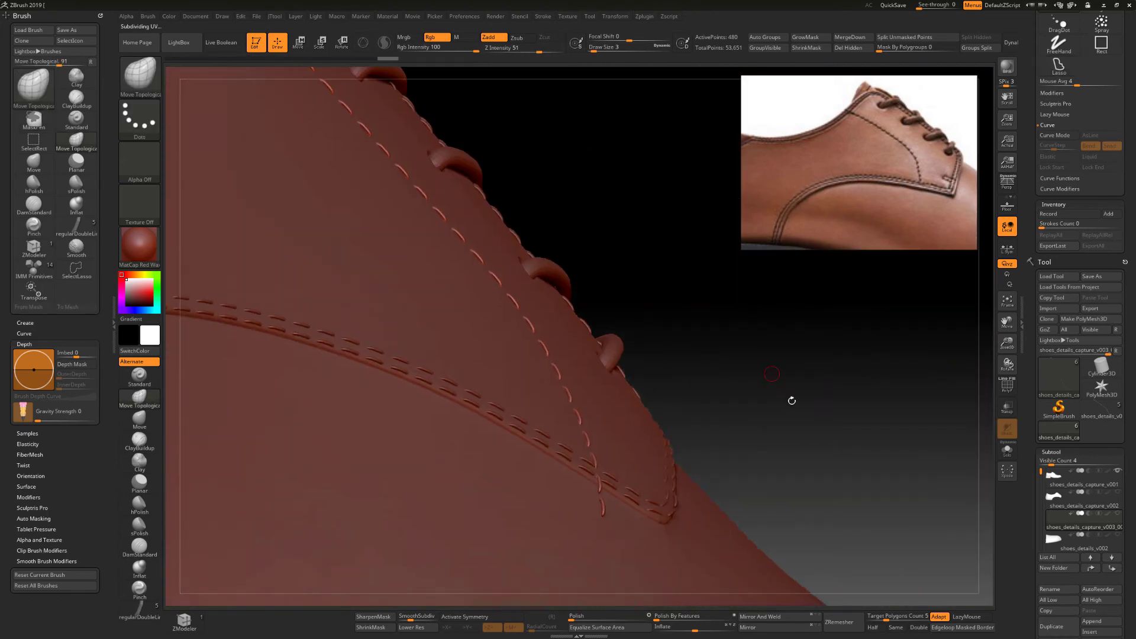
Isolate the lowest stitch piece, restore the whole shoe, and place a Move transpose at the collar edge.
{"action": "key", "text": "alt+s"}
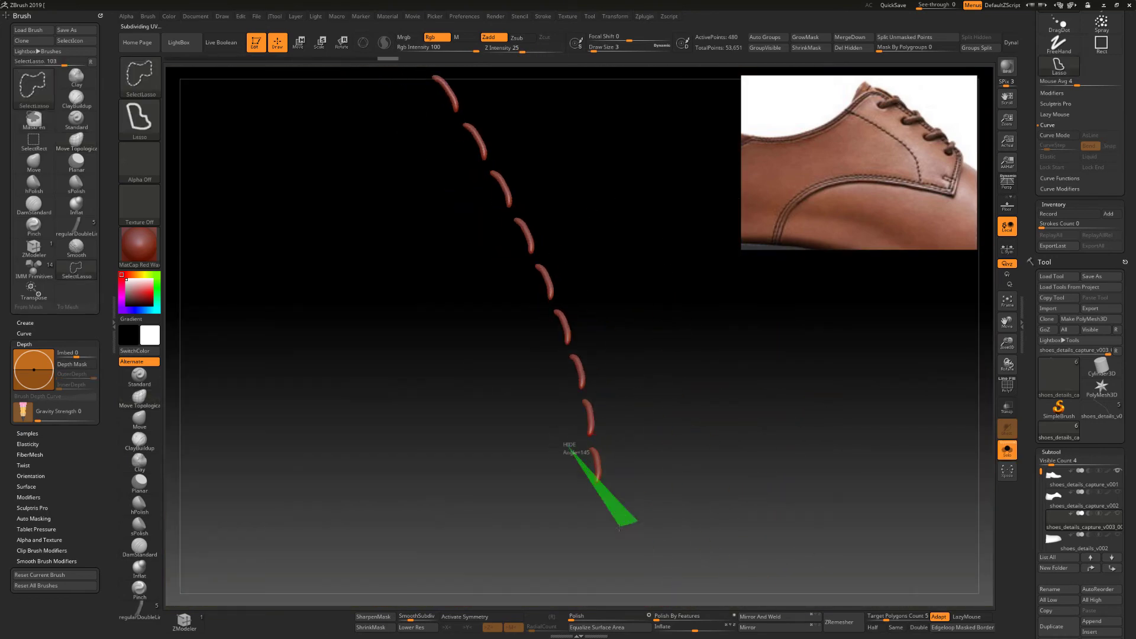
{"action": "left_click", "coordinate": [593, 465], "text": "ctrl+shift"}
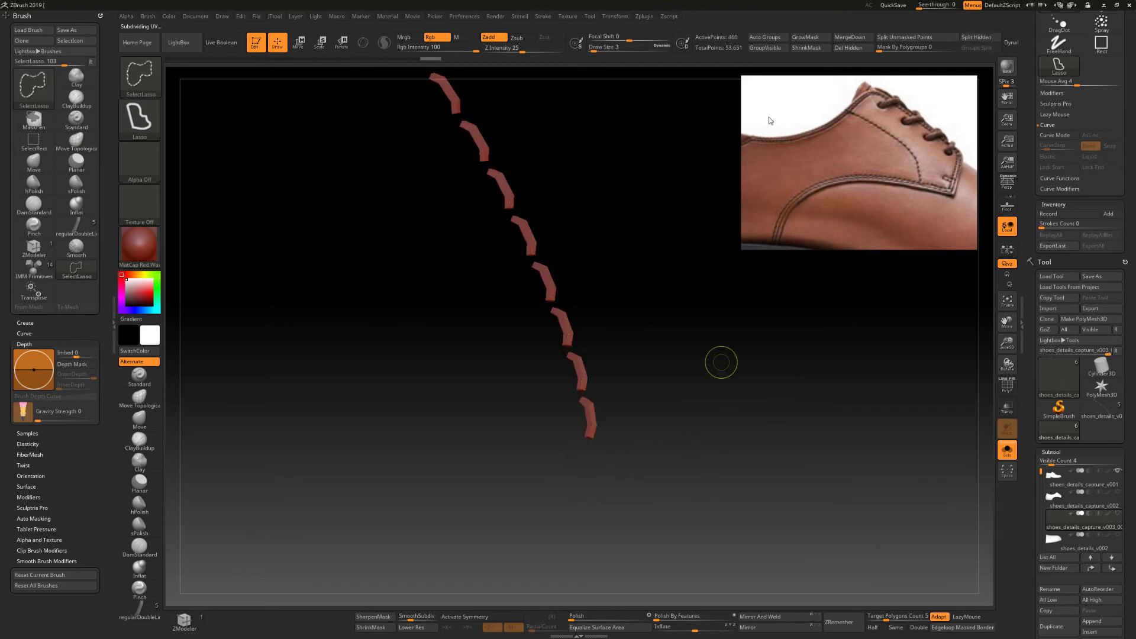
{"action": "key", "text": "alt+s"}
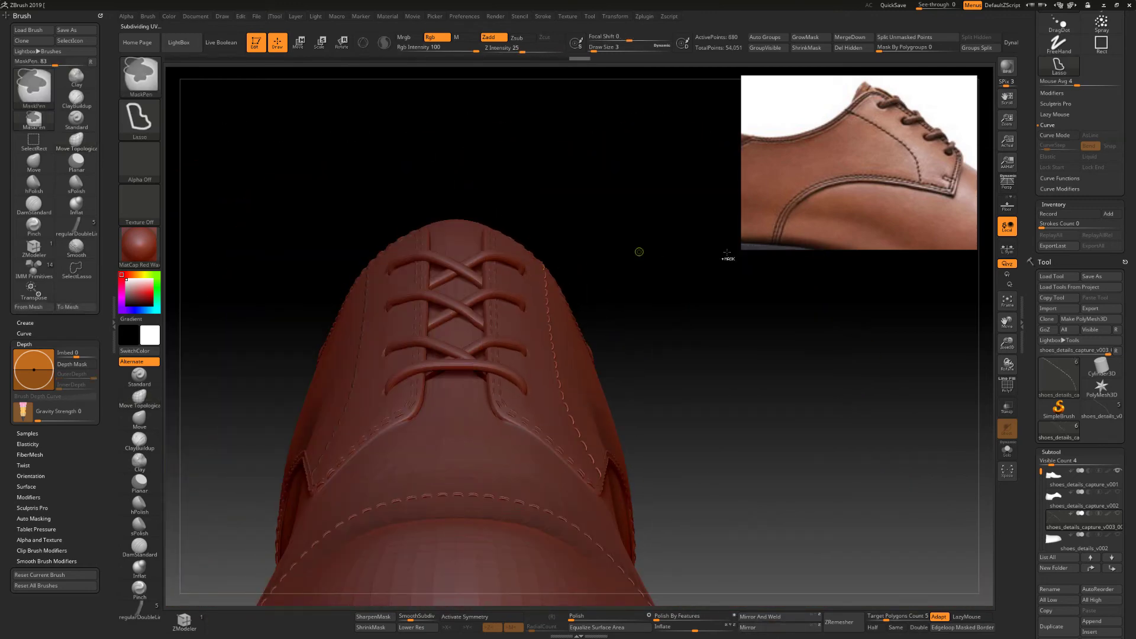
{"action": "key", "text": "w"}
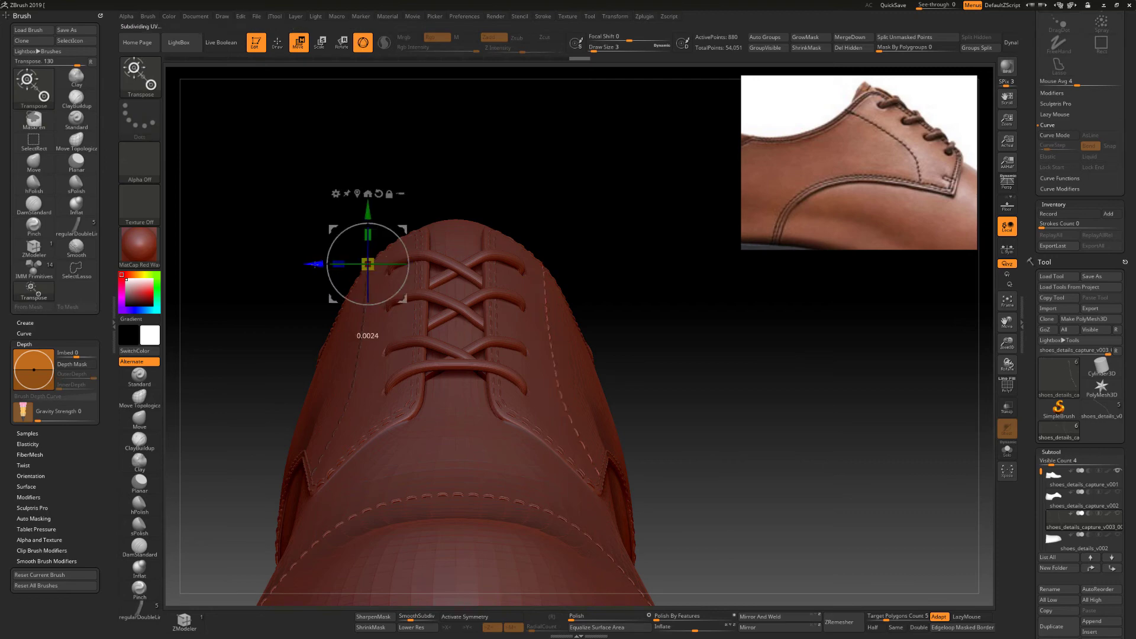
{"action": "left_click_drag", "start_coordinate": [315, 264], "coordinate": [876, 337]}
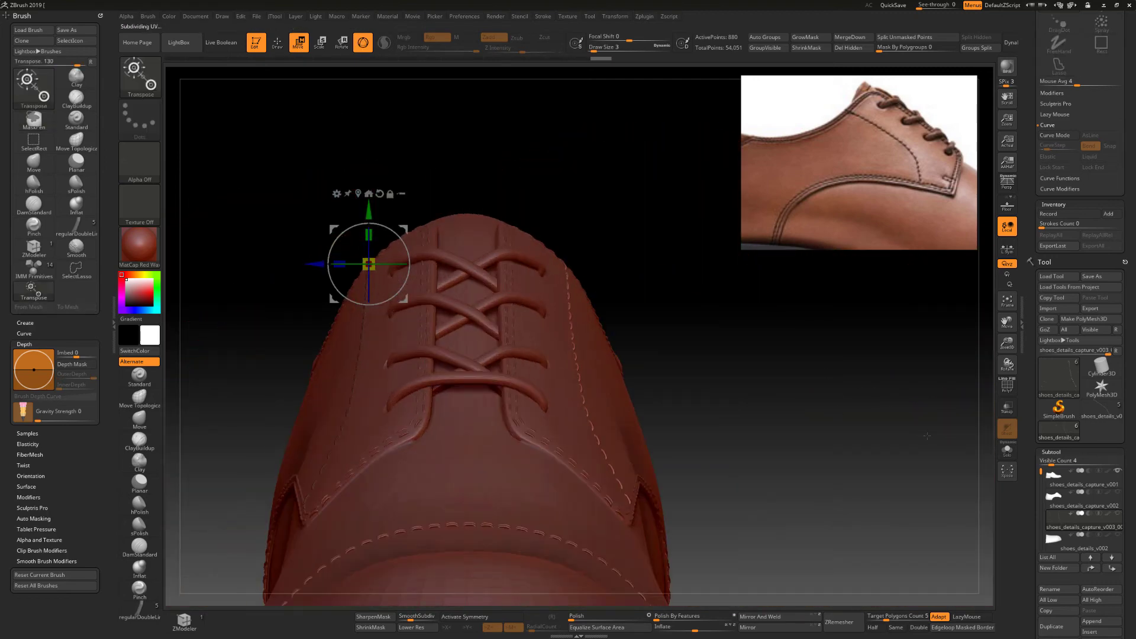
{"action": "left_click_drag", "start_coordinate": [927, 435], "coordinate": [845, 419]}
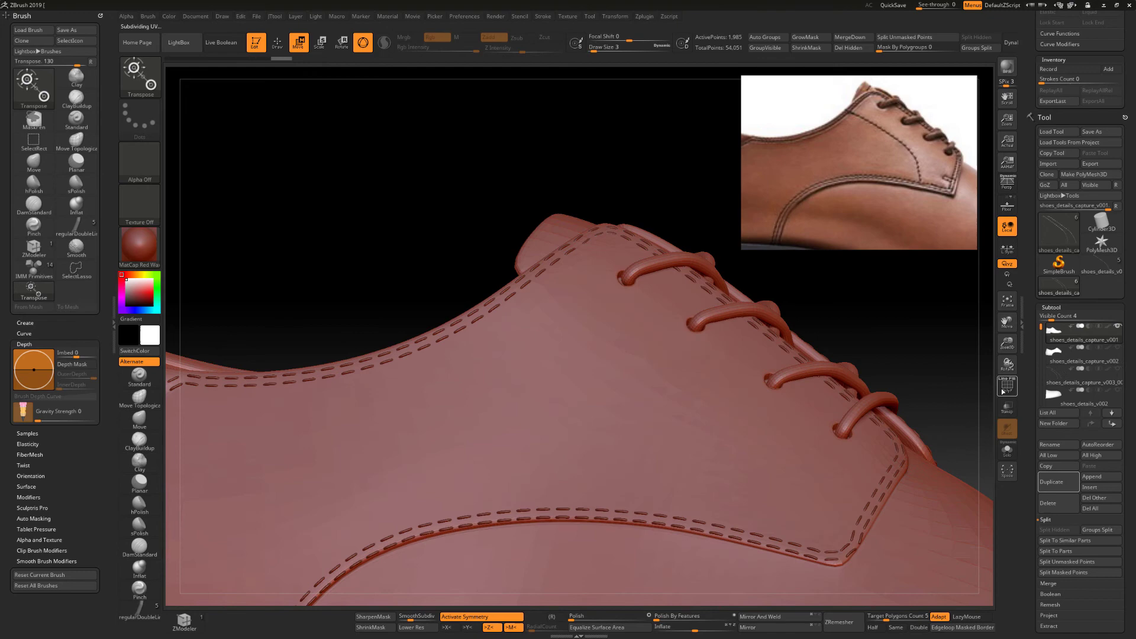
Check polygroups with PolyF on and off, then make shoes_details_capture_v003 and another subtool active.
{"action": "key", "text": "shift+f"}
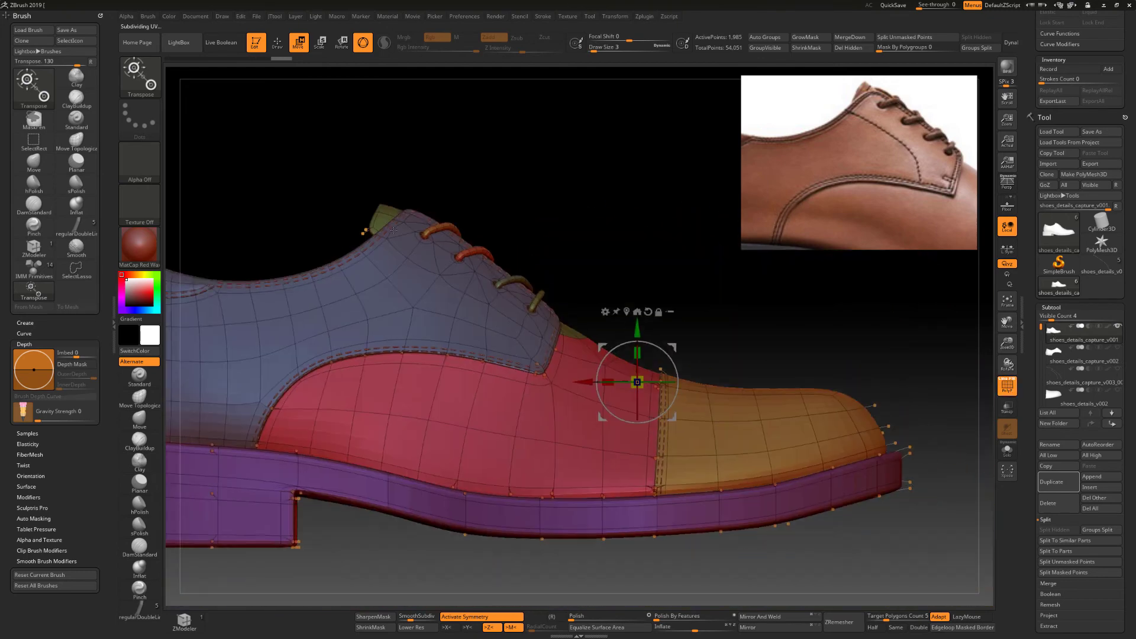
{"action": "mouse_move", "coordinate": [958, 364]}
{"action": "left_mouse_down"}
{"action": "mouse_move", "coordinate": [765, 300]}
{"action": "mouse_move", "coordinate": [858, 332]}
{"action": "mouse_move", "coordinate": [956, 386]}
{"action": "mouse_move", "coordinate": [364, 456]}
{"action": "left_mouse_up"}
{"action": "key", "text": "shift+f"}
{"action": "key", "text": "shift+f"}
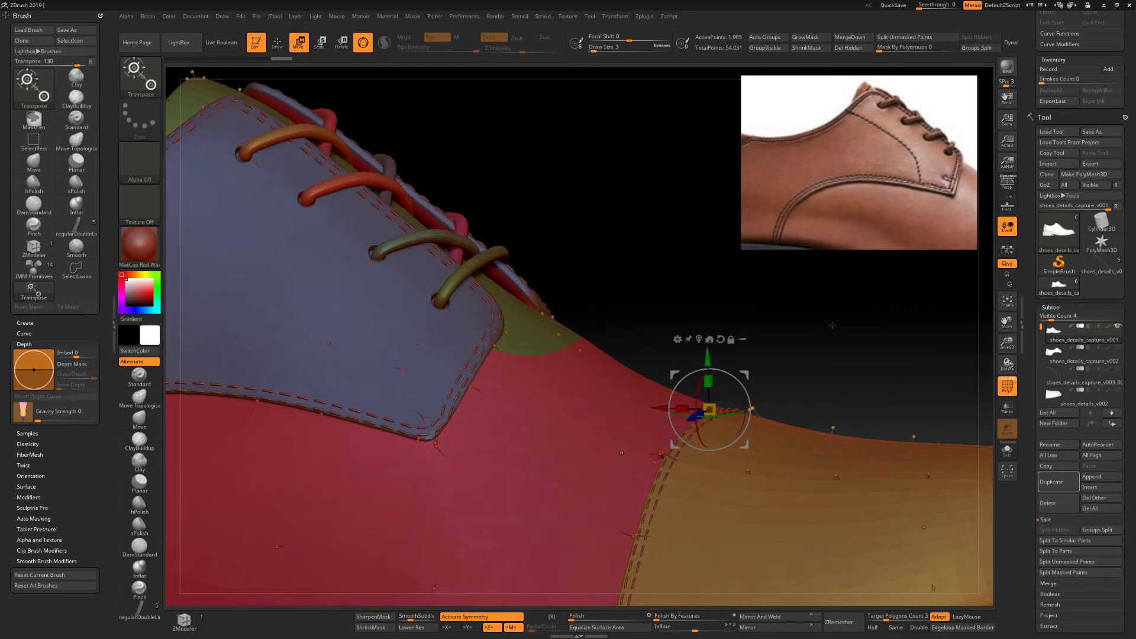
{"action": "left_click", "coordinate": [1056, 382]}
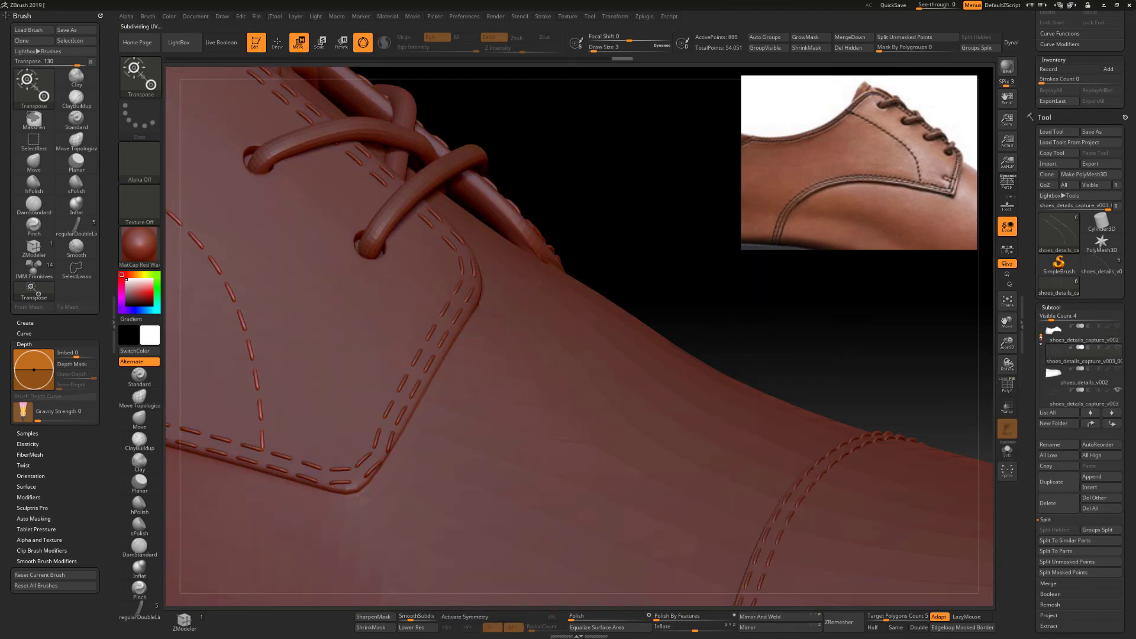
{"action": "left_click", "coordinate": [1065, 361]}
At brush size 17, mask the left stitch row and blur the mask edge.
{"action": "left_click", "coordinate": [139, 417]}
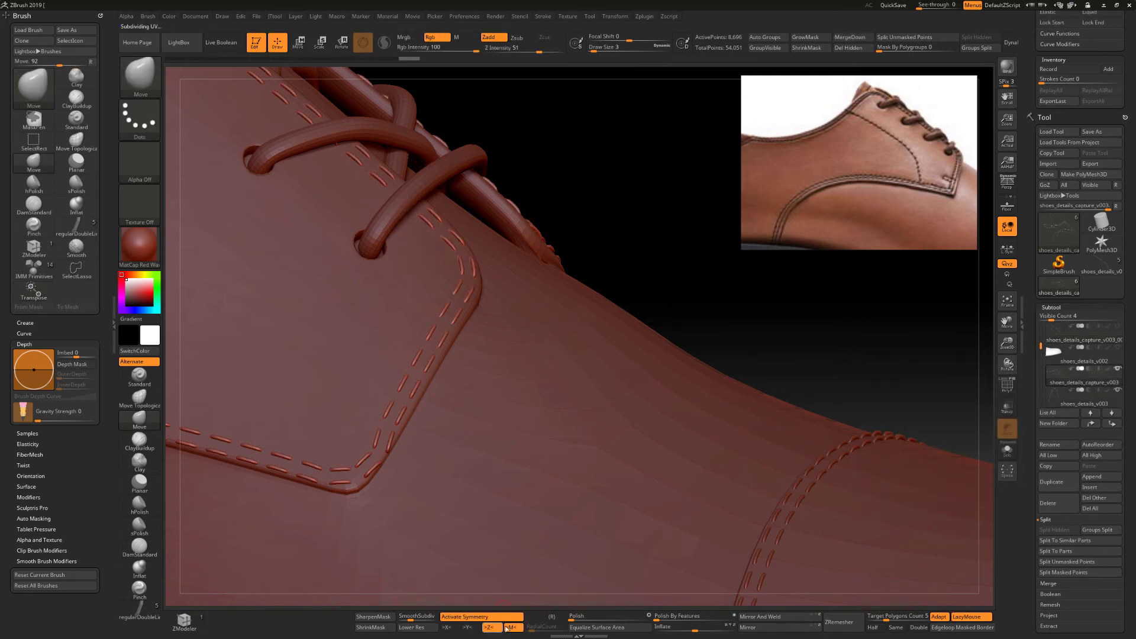
{"action": "key", "text": "space"}
{"action": "left_click_drag", "start_coordinate": [1022, 326], "coordinate": [1031, 292]}
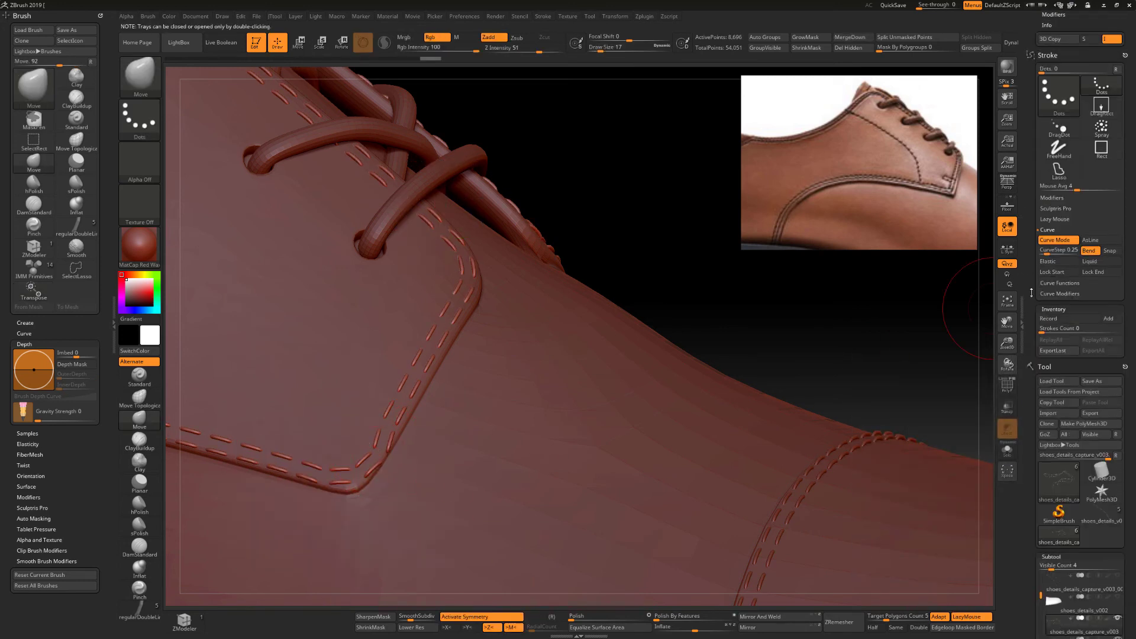
{"action": "key", "text": "space"}
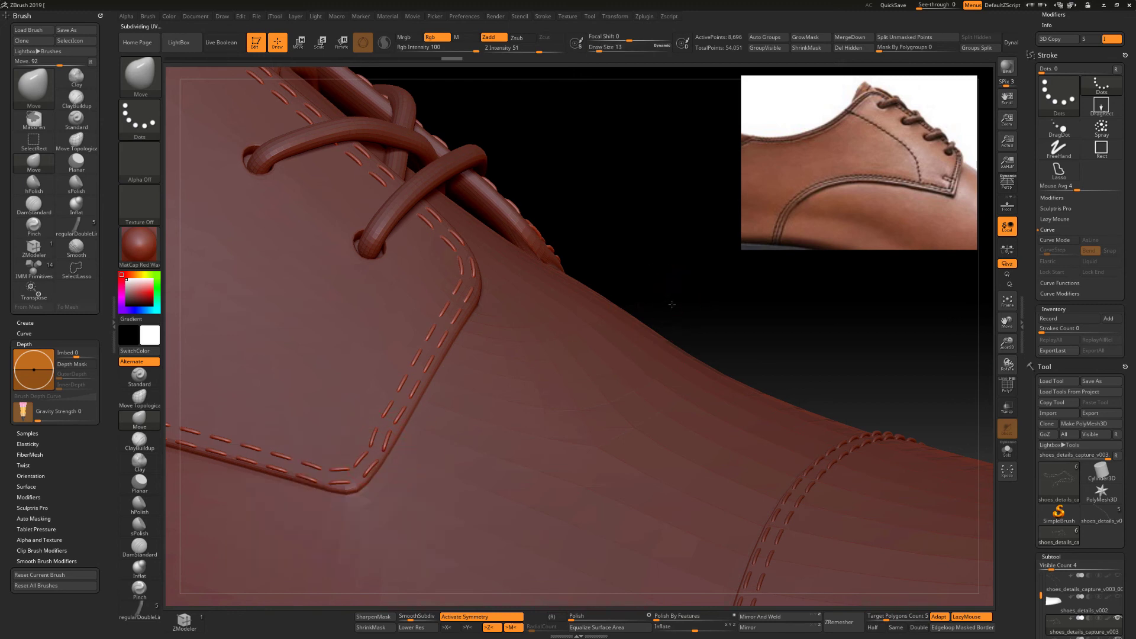
{"action": "left_click_drag", "start_coordinate": [377, 445], "coordinate": [459, 313], "text": "ctrl"}
{"action": "left_click_drag", "start_coordinate": [334, 386], "coordinate": [375, 419], "text": "ctrl"}
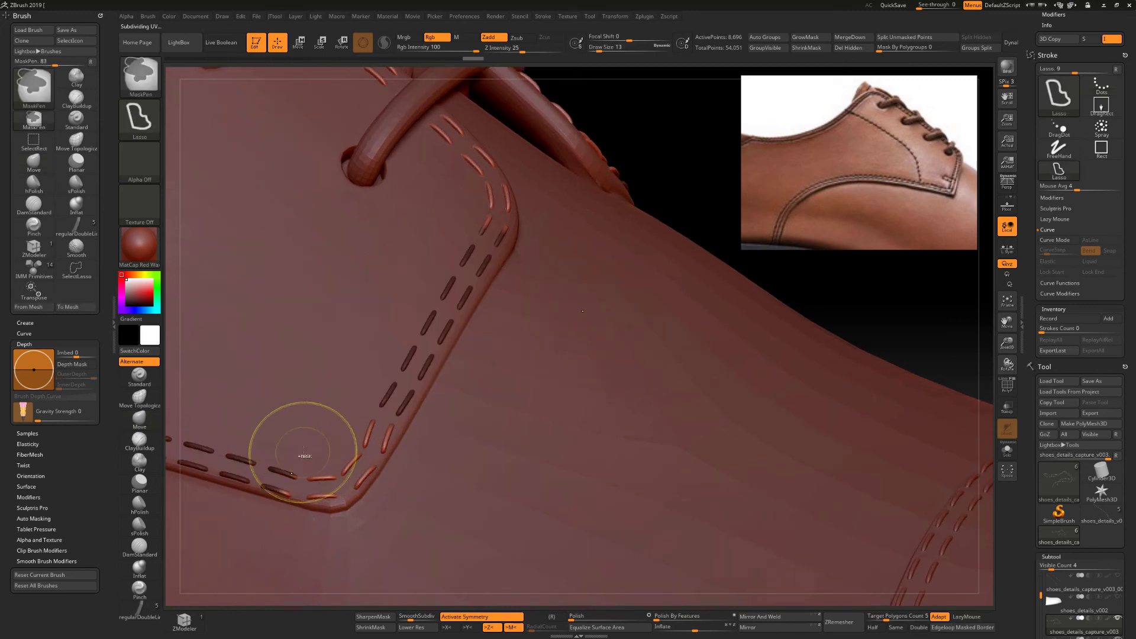
{"action": "left_click_drag", "start_coordinate": [200, 391], "coordinate": [202, 395], "text": "ctrl"}
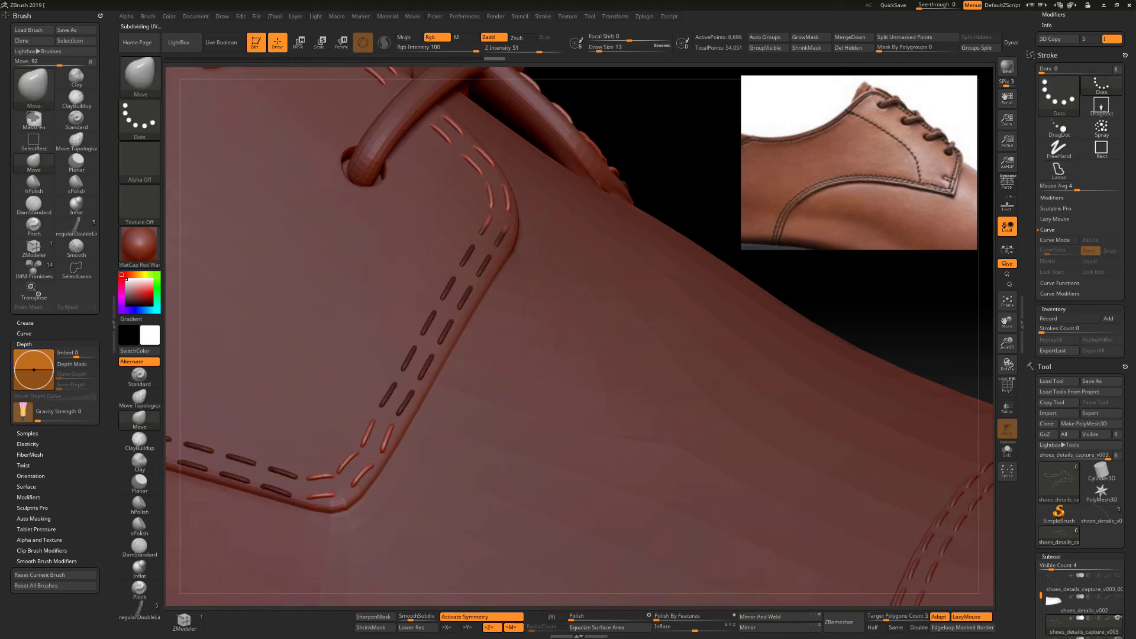
{"action": "left_click", "coordinate": [619, 344], "text": "ctrl"}
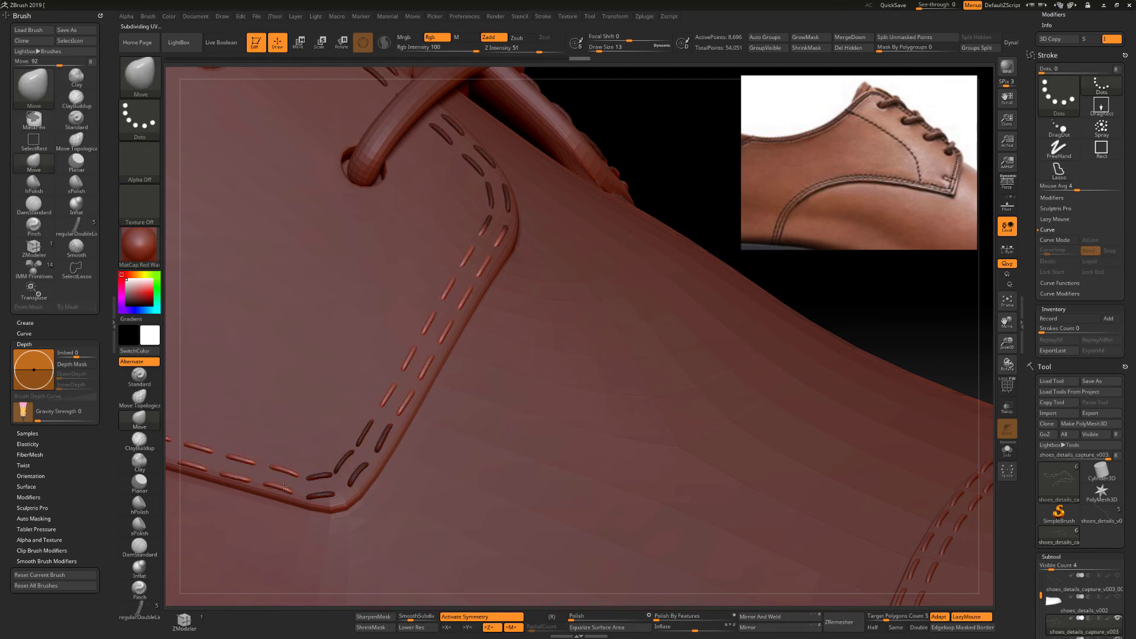
Mask the lower vamp seam stitches and draw a Move transpose line across the seam.
{"action": "right_click_drag", "start_coordinate": [804, 276], "coordinate": [879, 319], "text": "ctrl"}
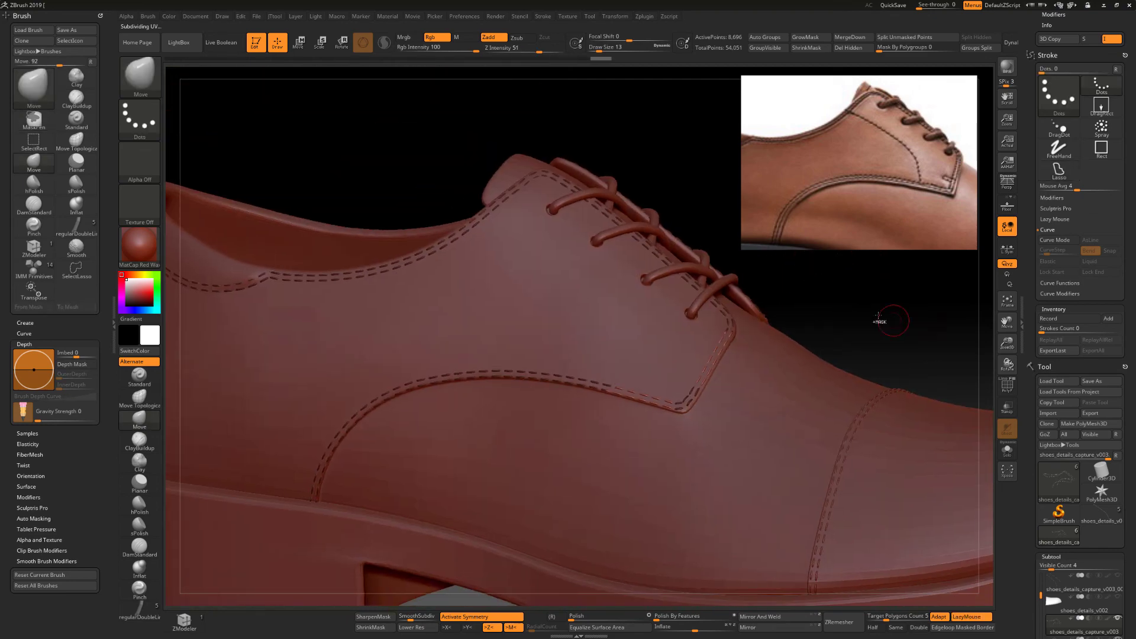
{"action": "left_click_drag", "start_coordinate": [275, 355], "coordinate": [683, 367], "text": "ctrl"}
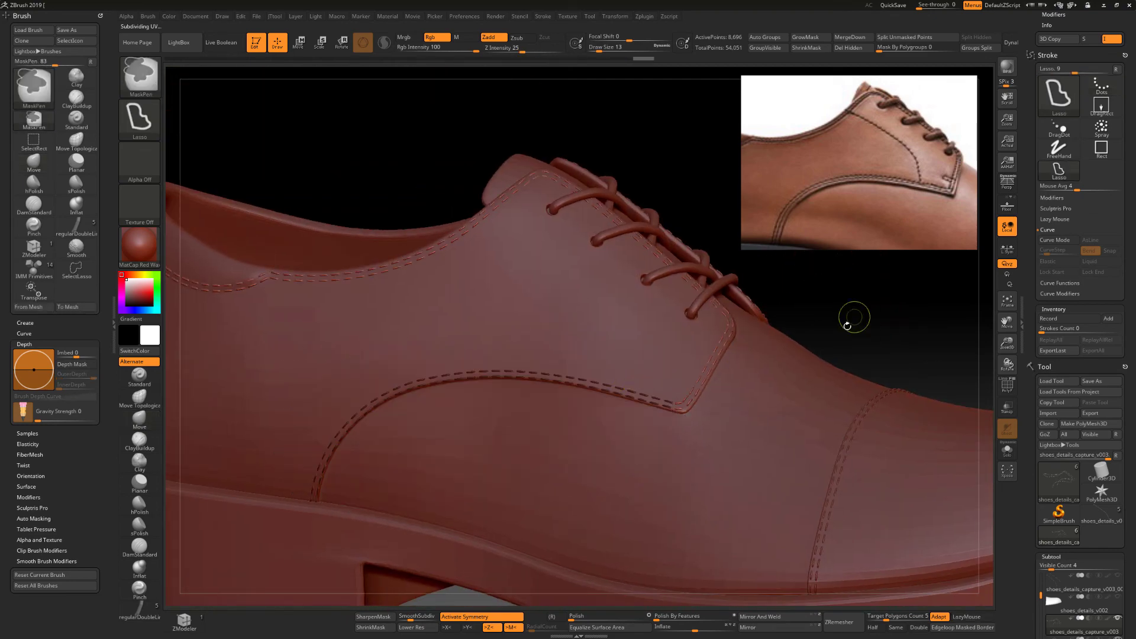
{"action": "right_click_drag", "start_coordinate": [854, 317], "coordinate": [822, 342], "text": "ctrl"}
{"action": "left_click_drag", "start_coordinate": [871, 415], "coordinate": [876, 460], "text": "ctrl"}
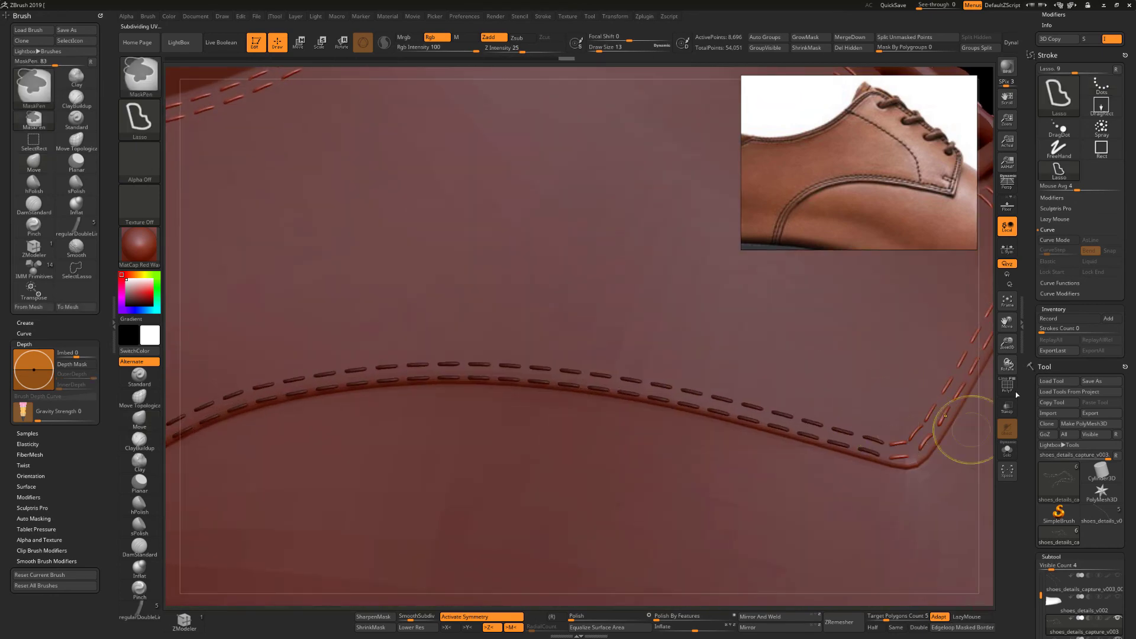
{"action": "mouse_move", "coordinate": [945, 416]}
{"action": "right_mouse_down", "text": "ctrl"}
{"action": "mouse_move", "coordinate": [723, 323]}
{"action": "mouse_move", "coordinate": [741, 302]}
{"action": "mouse_move", "coordinate": [703, 300]}
{"action": "right_mouse_up", "text": "ctrl"}
{"action": "key", "text": "w"}
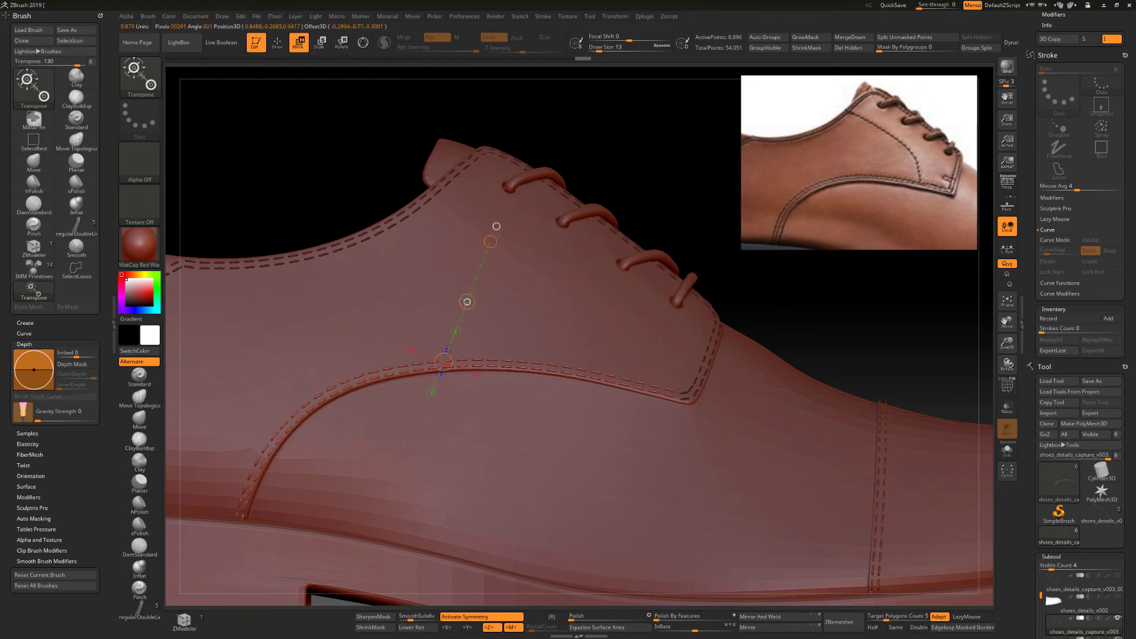
Subdivide the shoe mesh once, inspect the lace panel stitch corner, and zoom out to the full shoe.
{"action": "key", "text": "ctrl+d"}
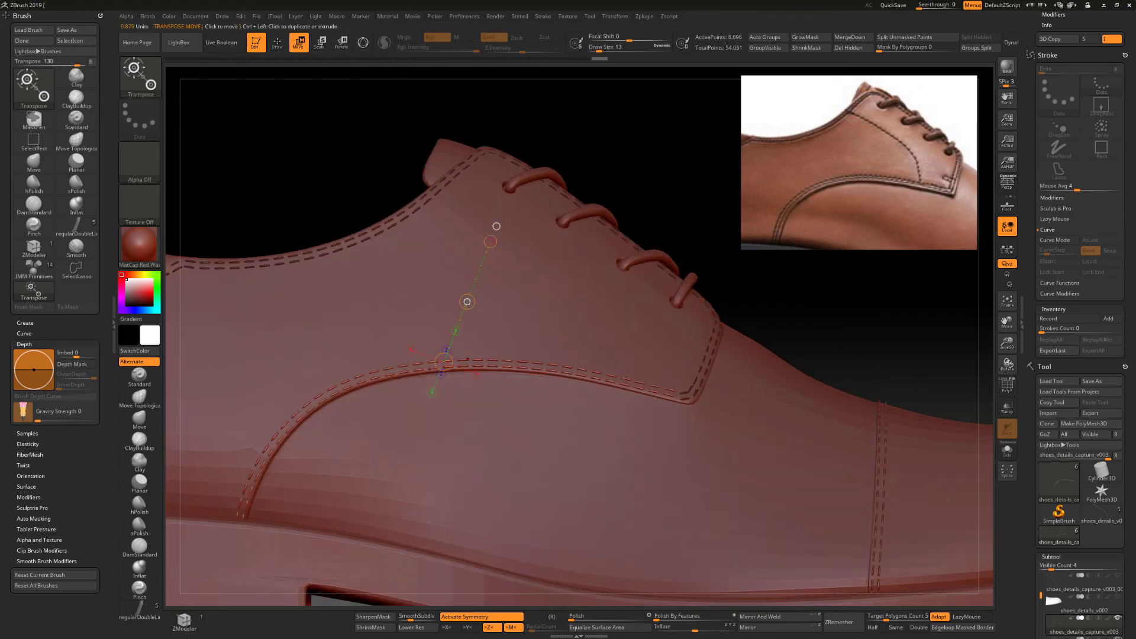
{"action": "mouse_move", "coordinate": [468, 360]}
{"action": "right_mouse_down", "text": "ctrl"}
{"action": "mouse_move", "coordinate": [592, 415]}
{"action": "mouse_move", "coordinate": [667, 319]}
{"action": "mouse_move", "coordinate": [710, 331]}
{"action": "mouse_move", "coordinate": [795, 313]}
{"action": "mouse_move", "coordinate": [538, 435]}
{"action": "right_mouse_up", "text": "ctrl"}
{"action": "key", "text": "ctrl"}
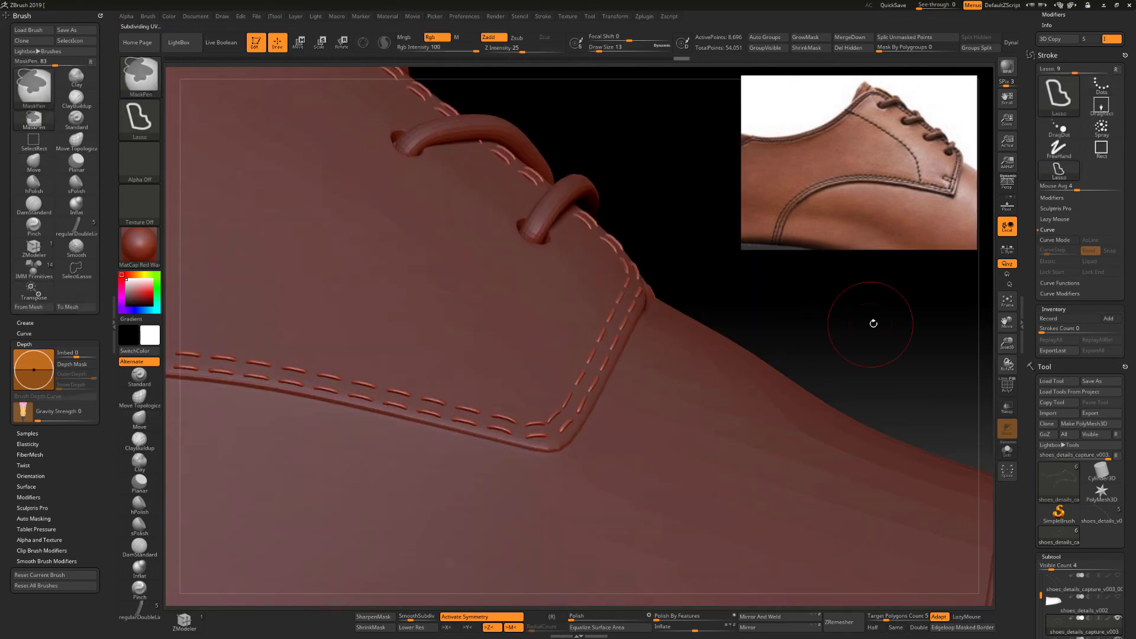
{"action": "mouse_move", "coordinate": [870, 321]}
{"action": "right_mouse_down", "text": "ctrl"}
{"action": "mouse_move", "coordinate": [404, 404]}
{"action": "mouse_move", "coordinate": [791, 355]}
{"action": "mouse_move", "coordinate": [562, 348]}
{"action": "right_mouse_up", "text": "ctrl"}
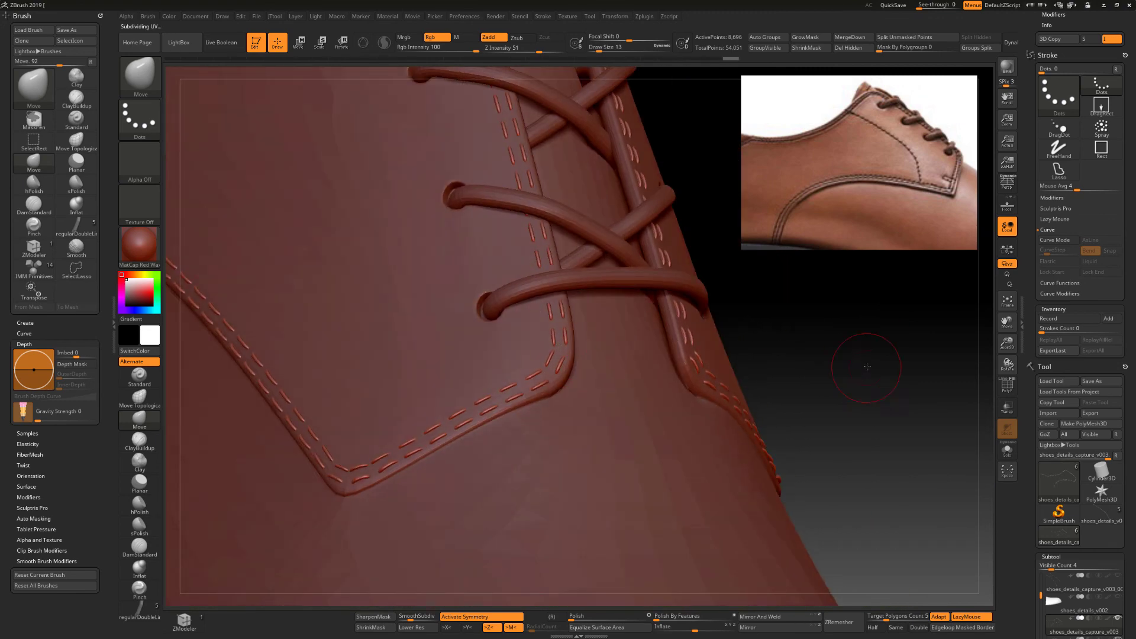
{"action": "mouse_move", "coordinate": [867, 366]}
{"action": "right_mouse_down", "text": "ctrl"}
{"action": "mouse_move", "coordinate": [869, 339]}
{"action": "mouse_move", "coordinate": [791, 417]}
{"action": "mouse_move", "coordinate": [858, 379]}
{"action": "mouse_move", "coordinate": [1006, 195]}
{"action": "right_mouse_up", "text": "ctrl"}
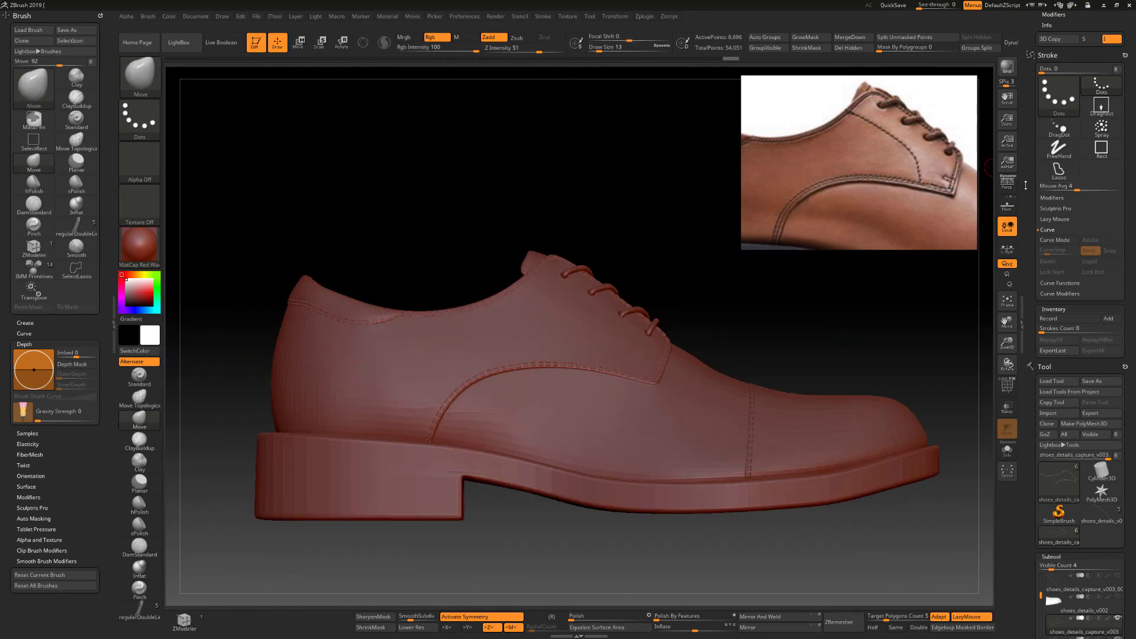
Orbit around the shoe and scroll the right tray down to the Subtool list.
{"action": "left_click_drag", "start_coordinate": [1025, 185], "coordinate": [1036, 245]}
{"action": "right_click_drag", "start_coordinate": [905, 294], "coordinate": [989, 378]}
{"action": "scroll", "coordinate": [1027, 420], "scroll_direction": "down", "scroll_amount": 3}
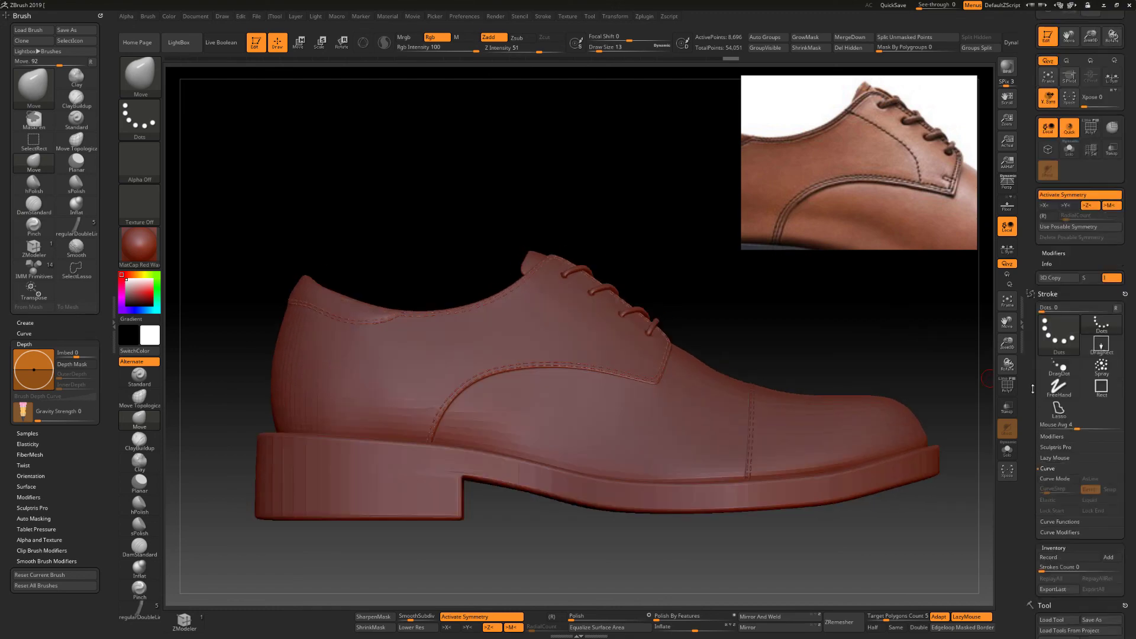
{"action": "scroll", "coordinate": [1027, 420], "scroll_direction": "down", "scroll_amount": 3}
{"action": "scroll", "coordinate": [1027, 421], "scroll_direction": "down", "scroll_amount": 3}
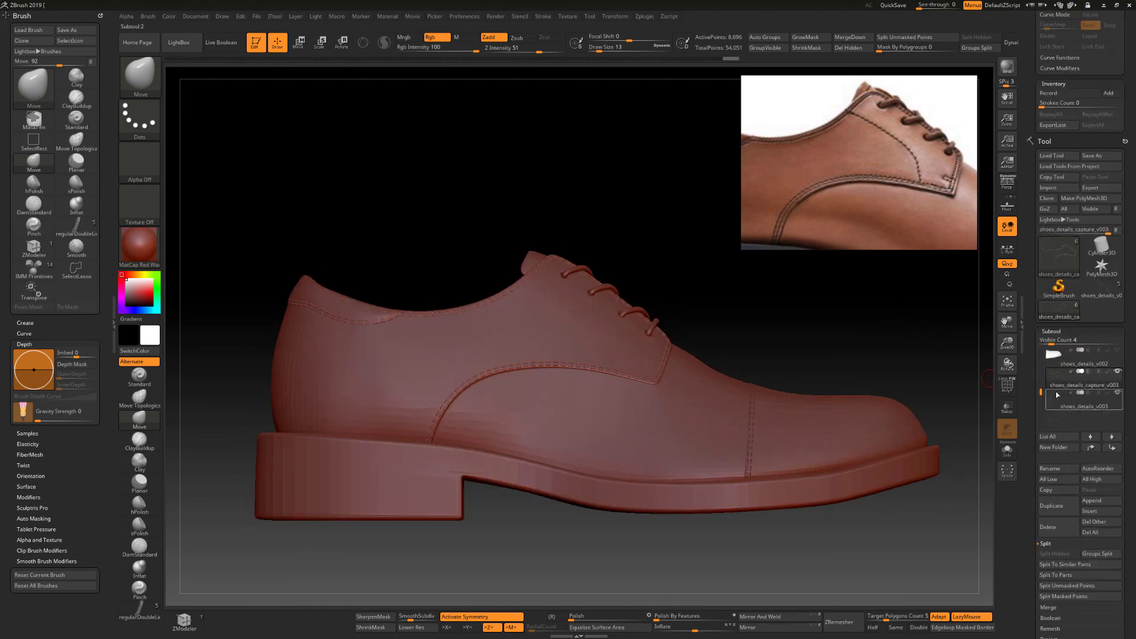
Zoom and pan the reference image to a closer view of the laced shoe's side.
{"action": "left_click_drag", "start_coordinate": [1041, 364], "coordinate": [1041, 351]}
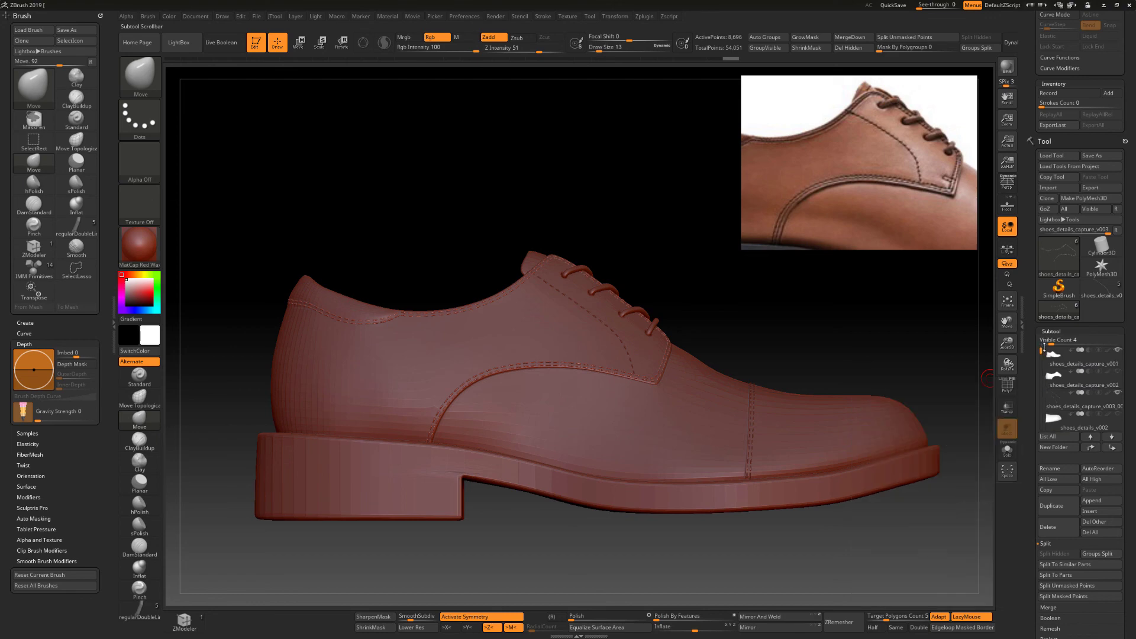
{"action": "mouse_move", "coordinate": [828, 355]}
{"action": "right_mouse_down", "text": "ctrl"}
{"action": "mouse_move", "coordinate": [871, 371]}
{"action": "mouse_move", "coordinate": [952, 346]}
{"action": "mouse_move", "coordinate": [920, 342]}
{"action": "right_mouse_up", "text": "ctrl"}
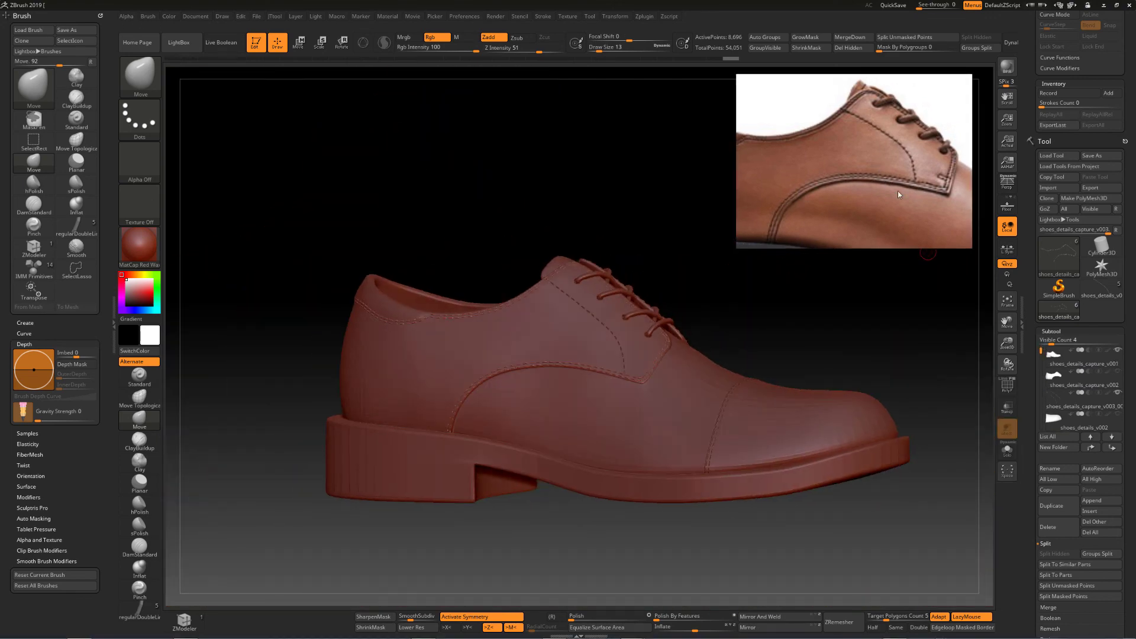
{"action": "scroll", "coordinate": [915, 196], "scroll_direction": "down", "scroll_amount": 3}
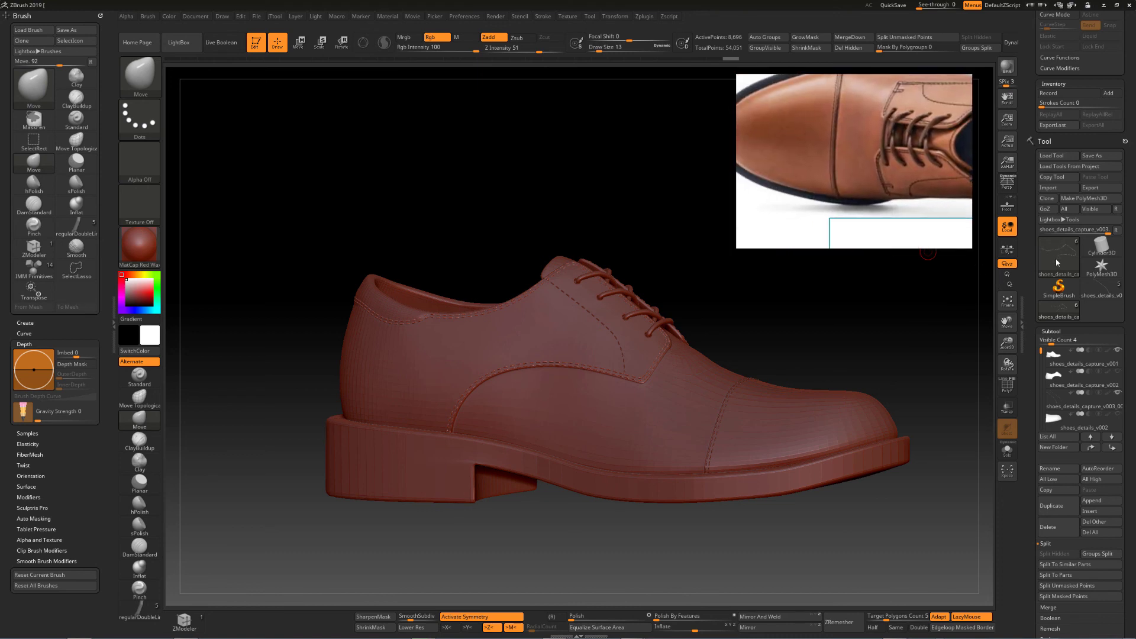
{"action": "scroll", "coordinate": [894, 191], "scroll_direction": "up", "scroll_amount": 2}
{"action": "scroll", "coordinate": [893, 225], "scroll_direction": "up", "scroll_amount": 3}
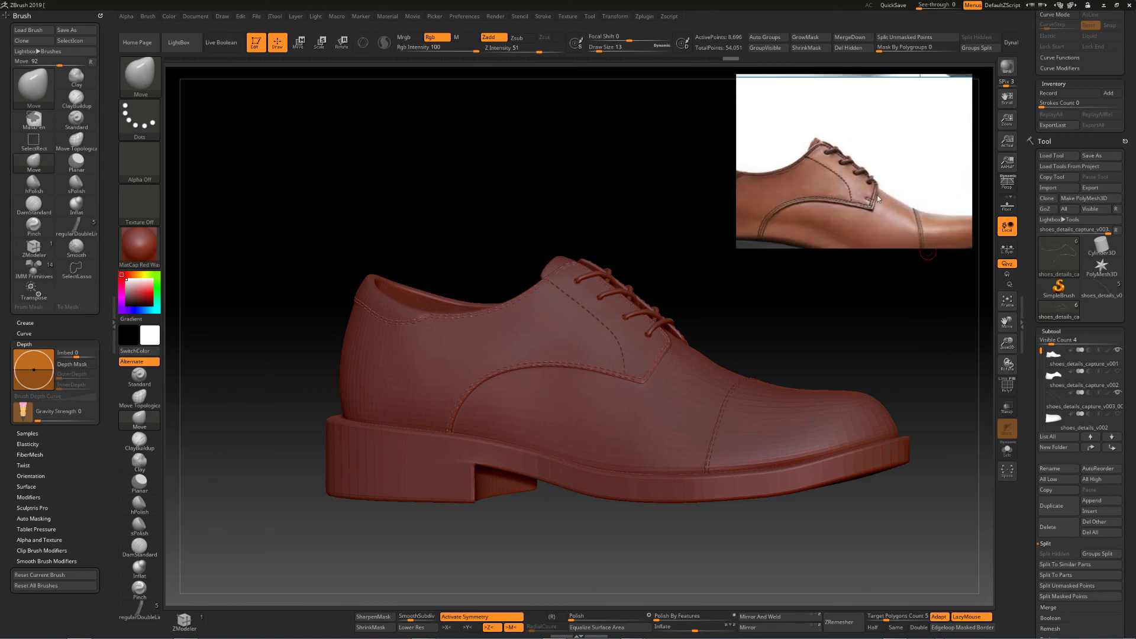